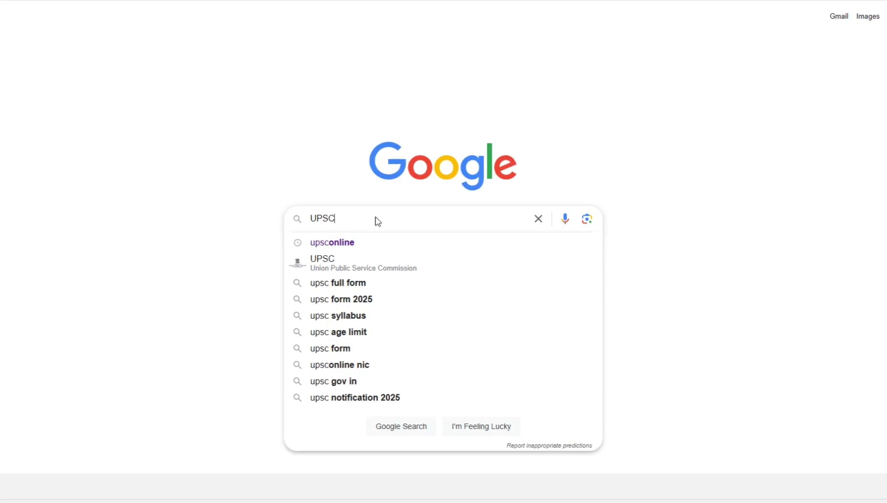
Search Google for UPSC, open the official UPSC site, and reach its One Time Registration login page.
key(Return)
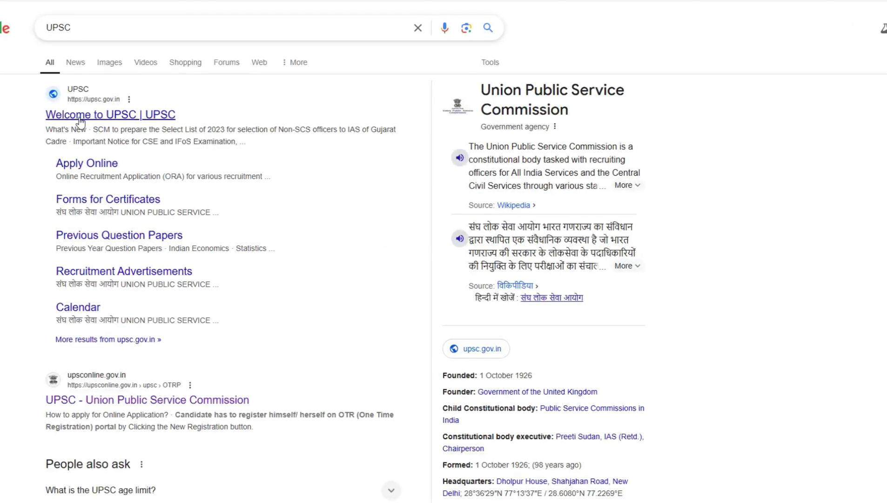
click(81, 116)
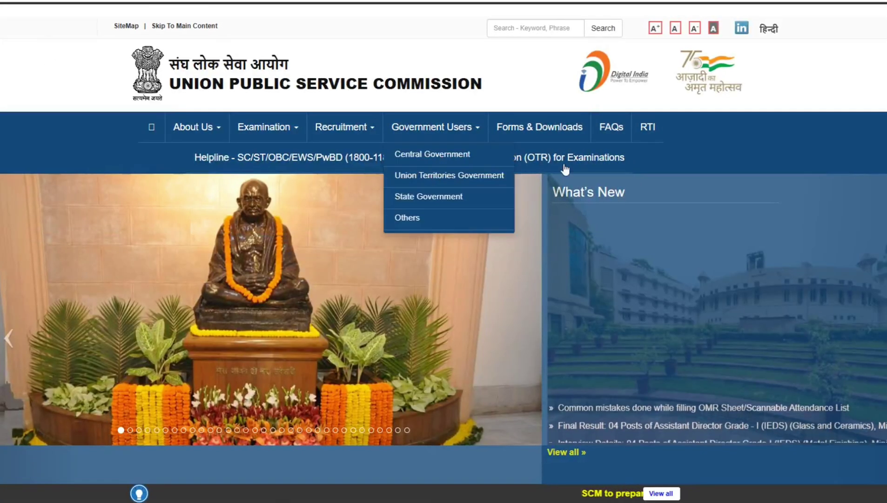
click(558, 162)
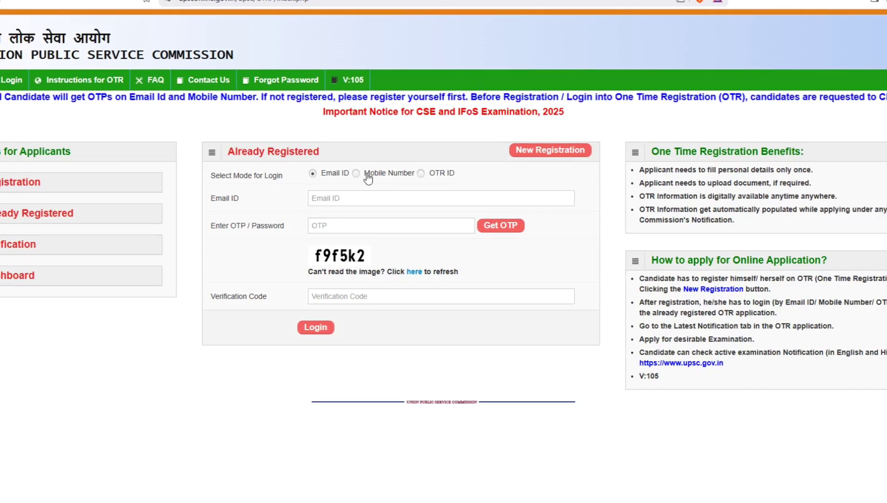
Start a new OTR registration and look over the blank registration form.
click(548, 153)
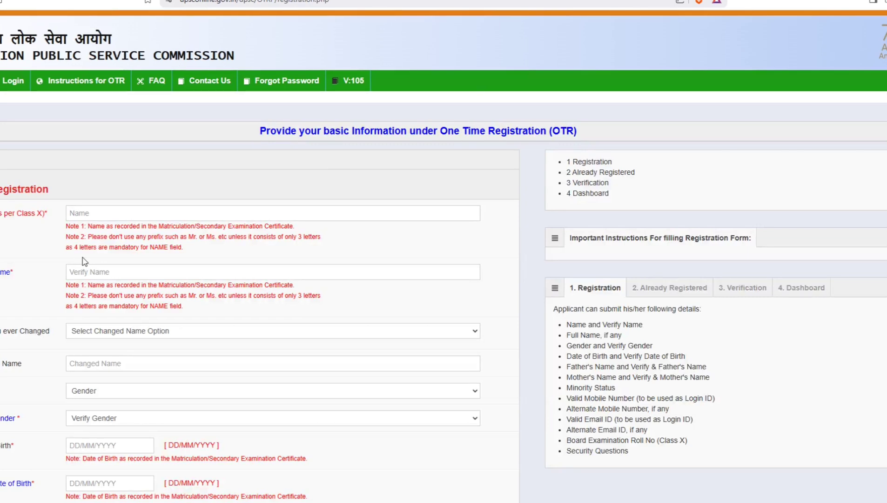
scroll(84, 261, down, 6)
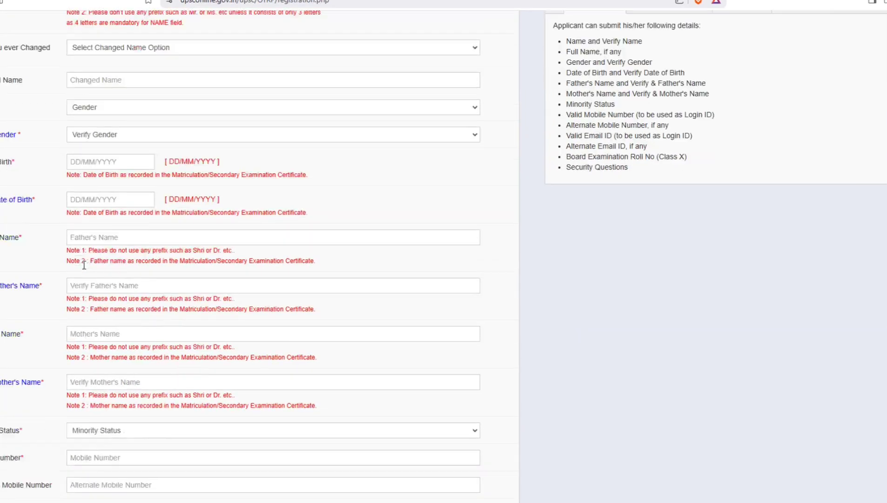
scroll(84, 264, down, 1)
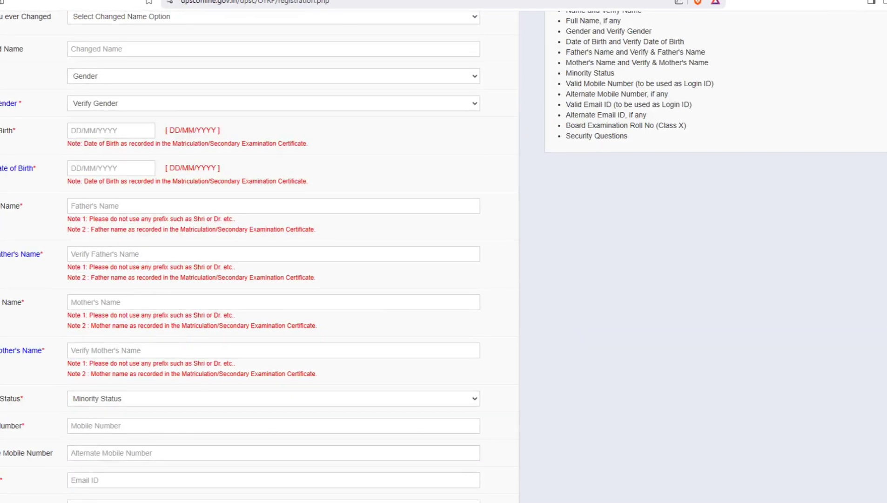
scroll(137, 177, up, 5)
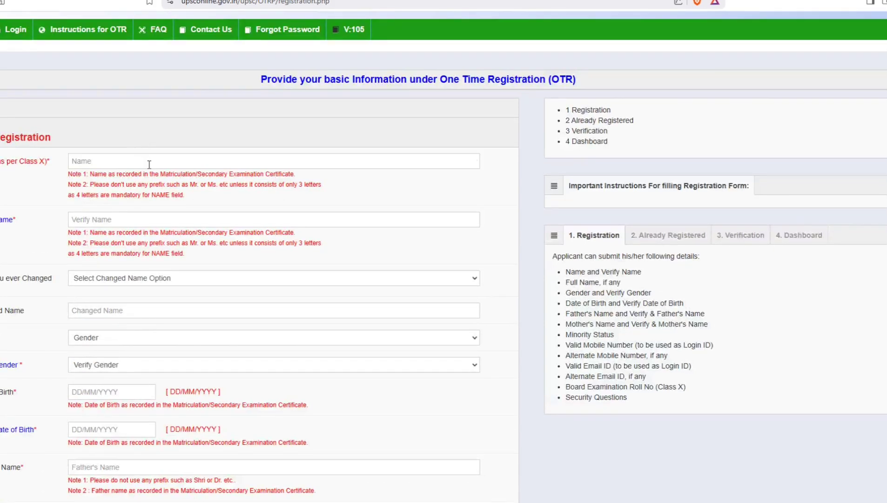
Enter and verify the candidate's name, answer No to name change, and set gender Male.
click(149, 163)
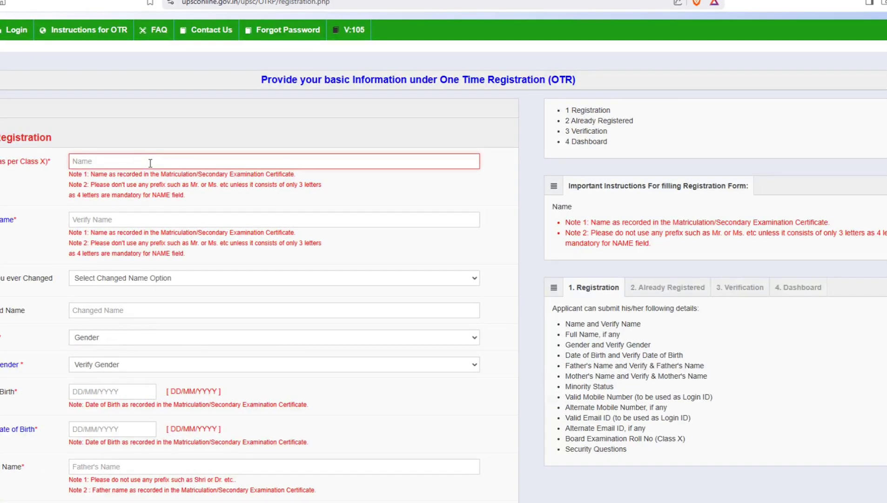
key(ctrl+v)
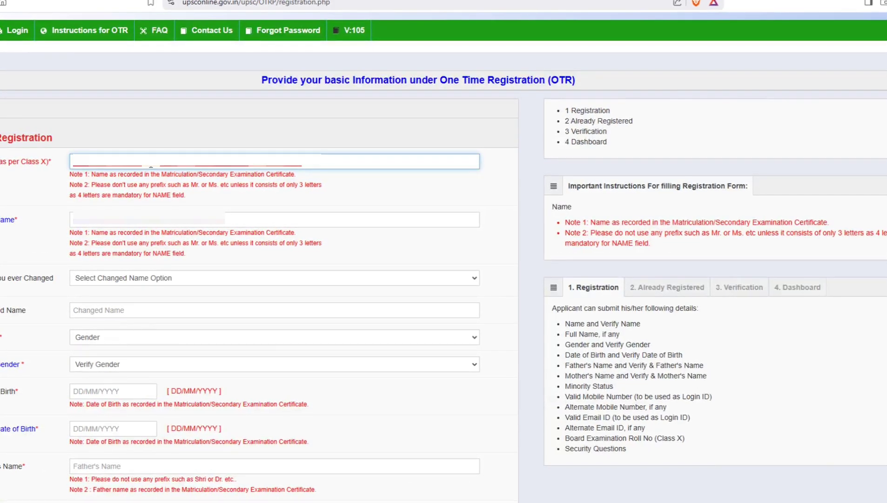
key(Tab)
key(ctrl+v)
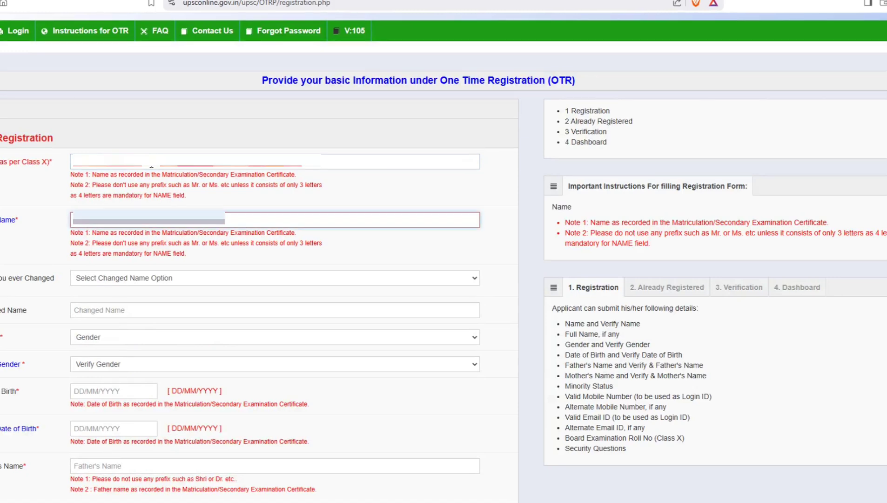
key(Tab)
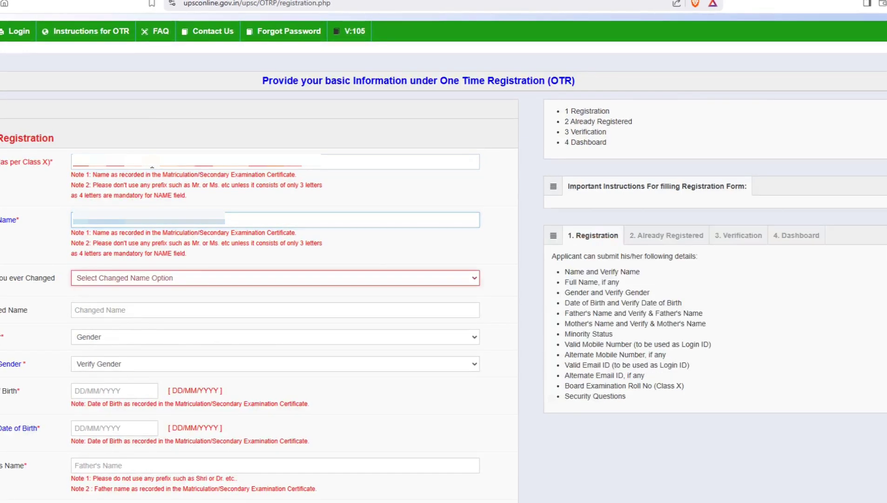
key(n)
key(Tab)
key(m)
key(Tab)
key(m)
key(Tab)
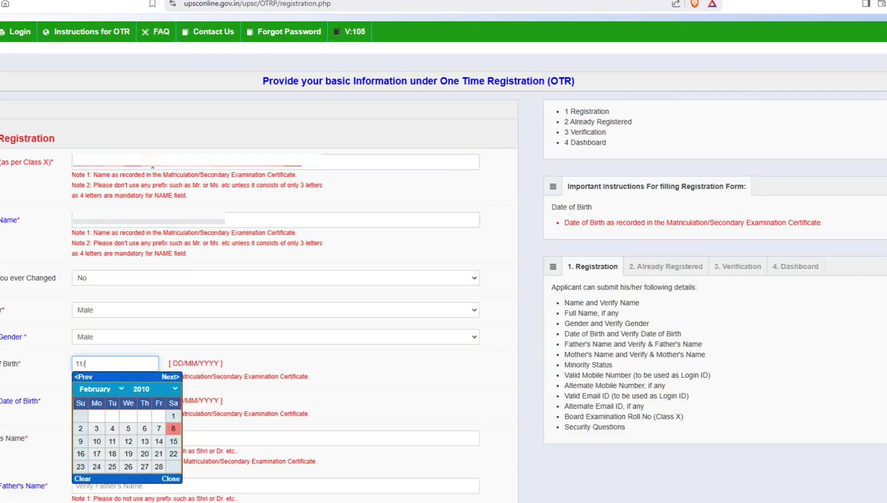
key(Tab)
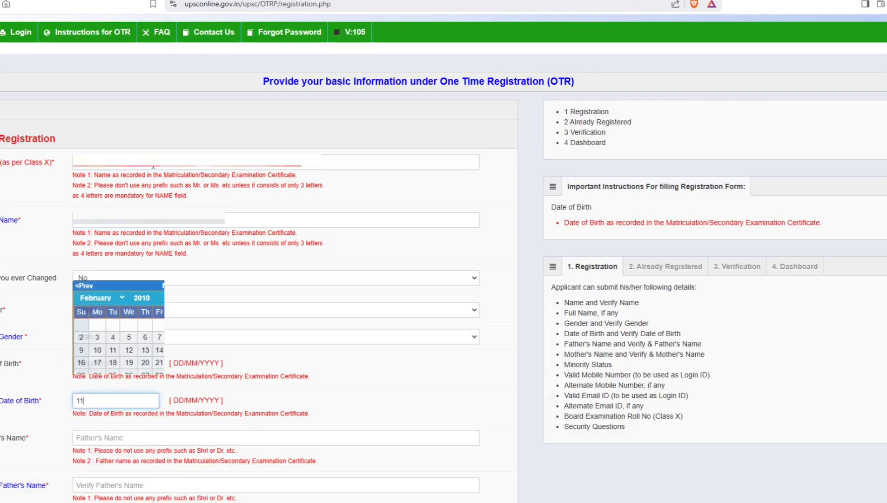
key(Tab)
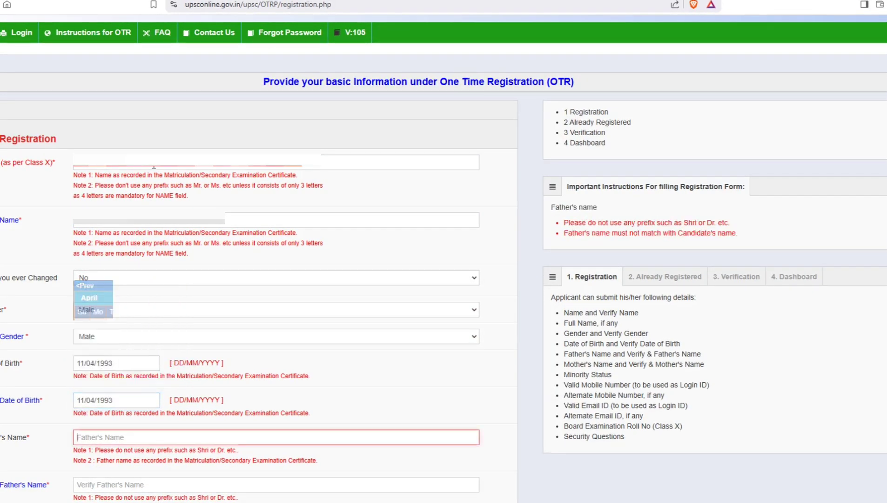
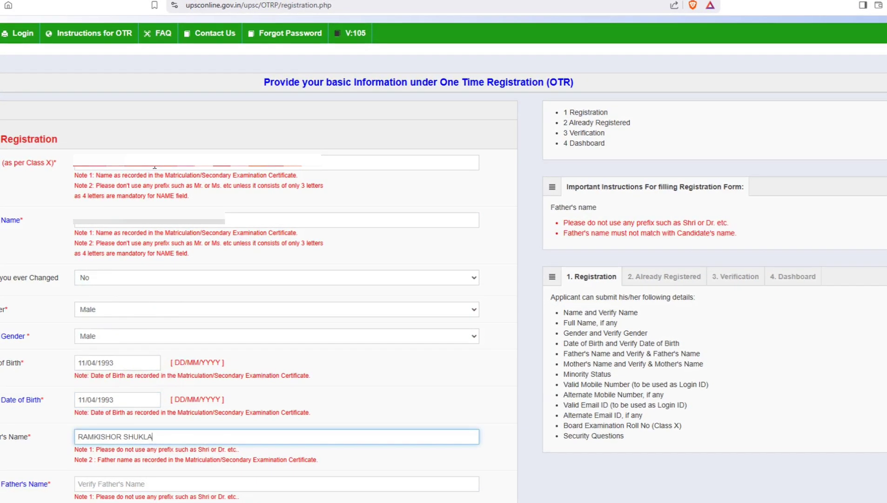
key(Tab)
text(RAM KISHO)
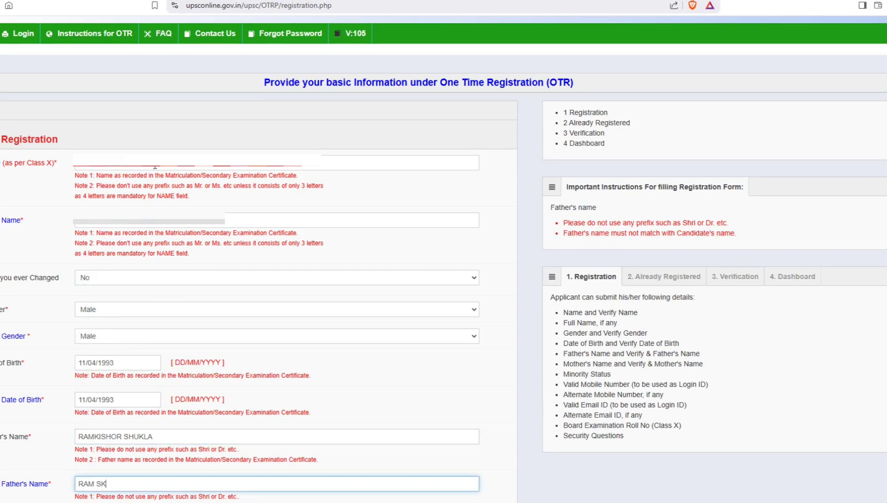
key(BackSpace)
key(BackSpace)
key(BackSpace)
key(BackSpace)
key(BackSpace)
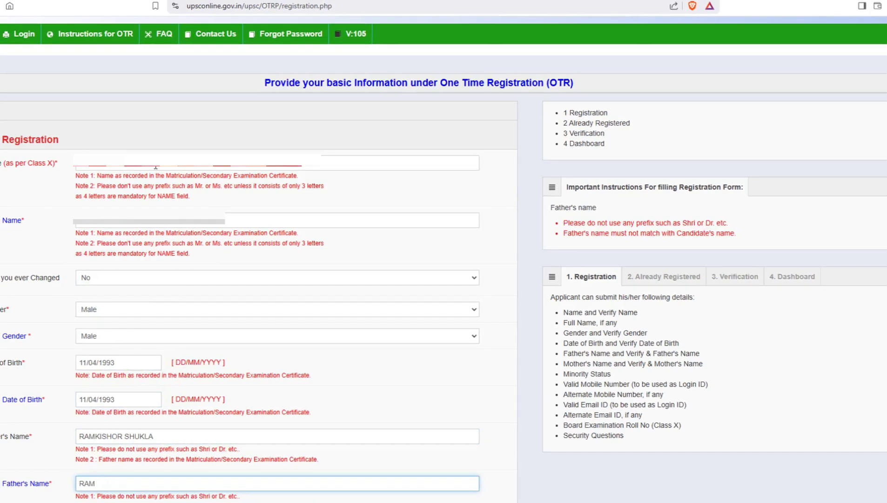
Finish verifying the father's name, enter and verify the mother's name, and set minority status No.
scroll(157, 168, down, 5)
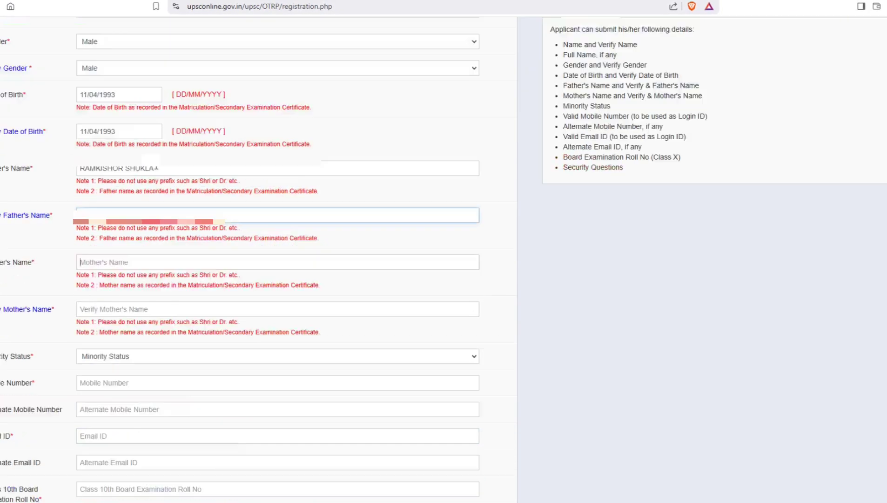
key(Tab)
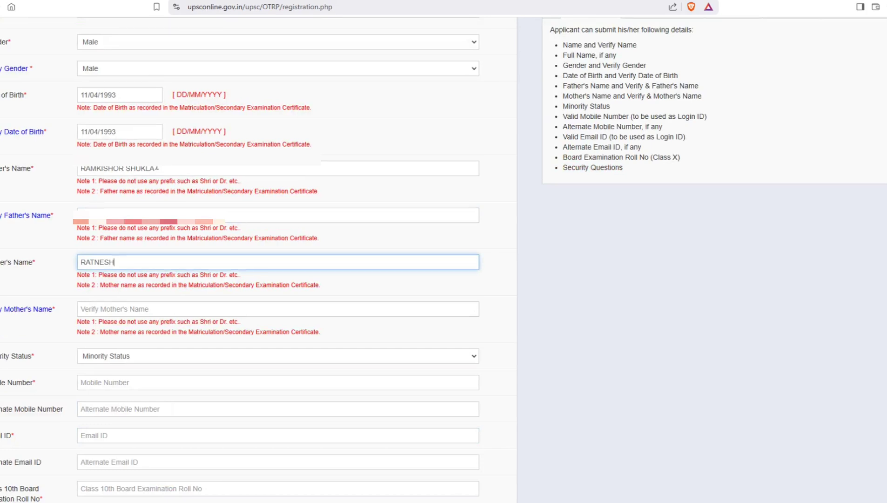
key(Tab)
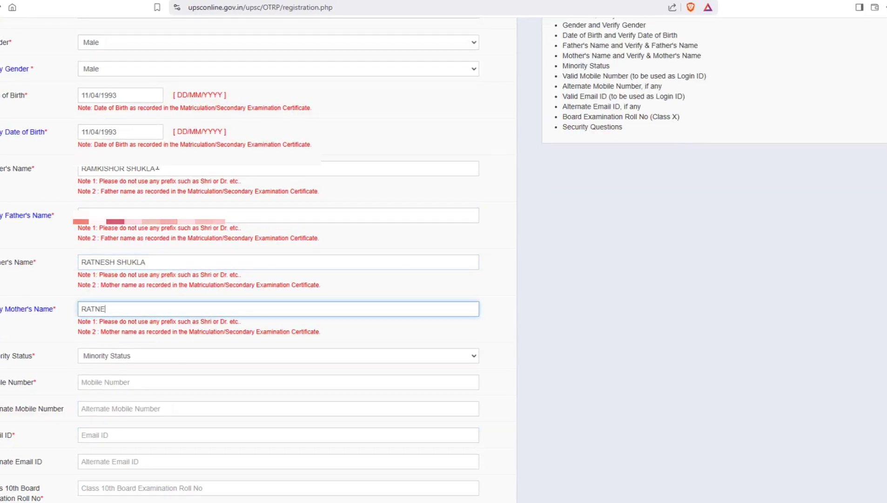
key(Tab)
key(n)
Fill in the candidate's mobile number, e-mail ID and Class 10th roll number.
key(Tab)
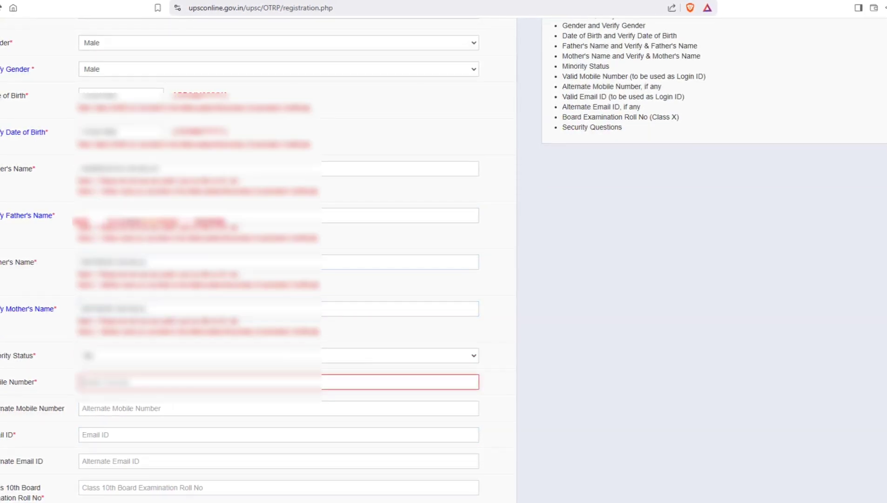
text(933993)
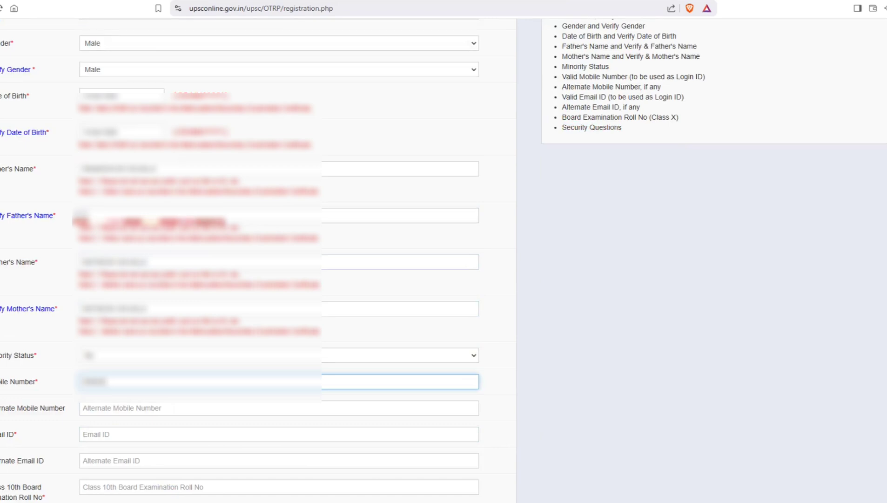
key(BackSpace)
text(00)
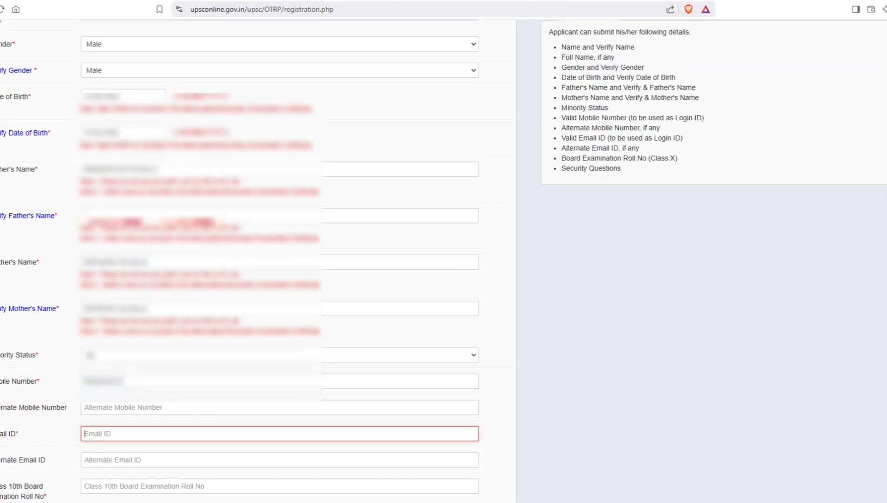
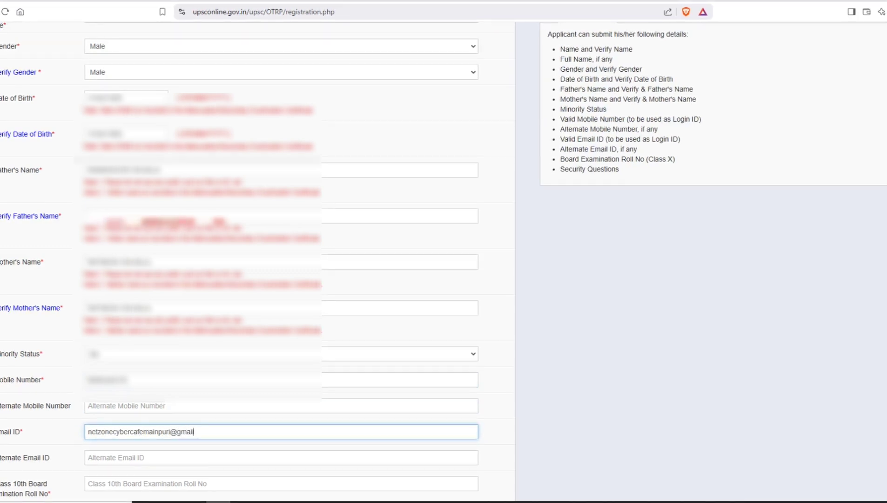
key(Tab)
key(Tab)
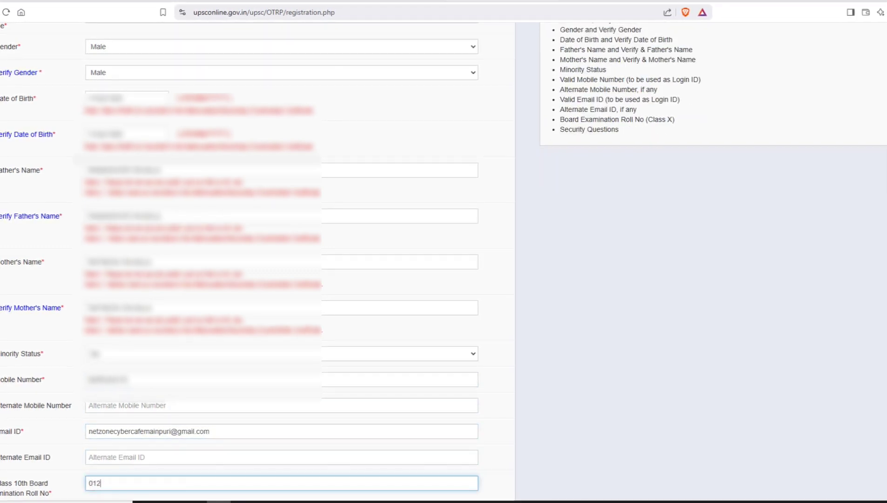
key(Tab)
key(Down)
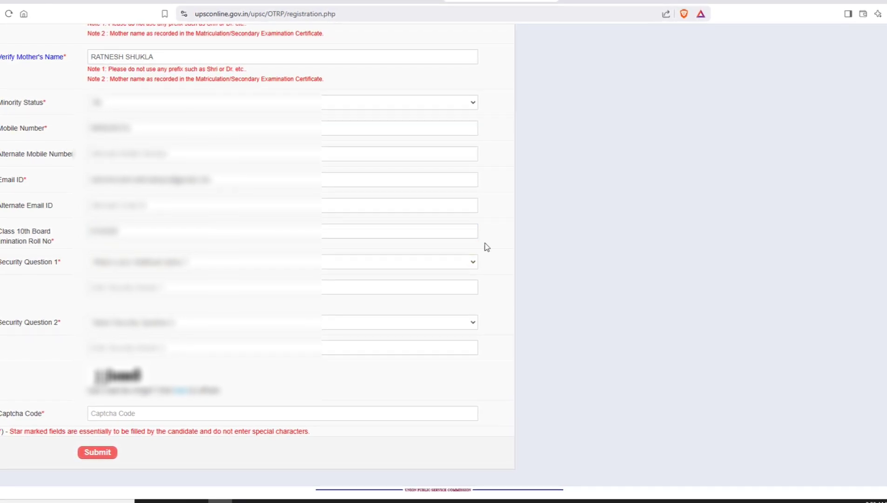
Choose the childhood name question as security question 1 and answer it.
click(166, 262)
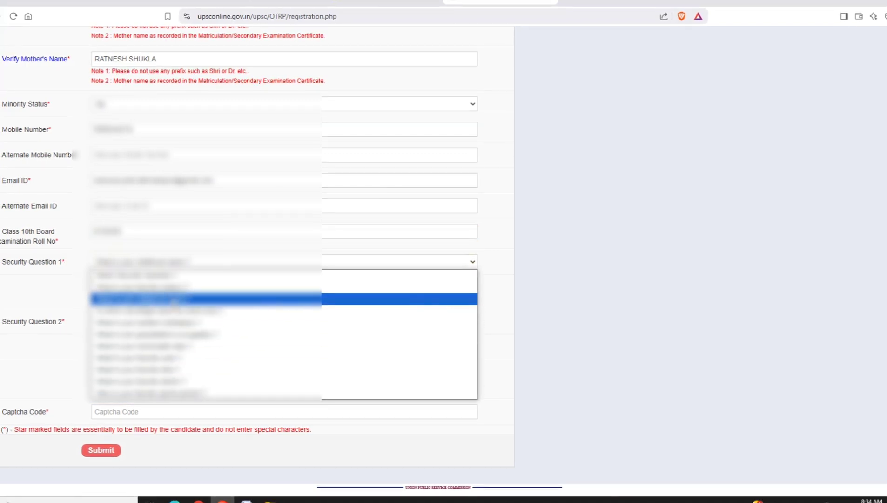
click(170, 298)
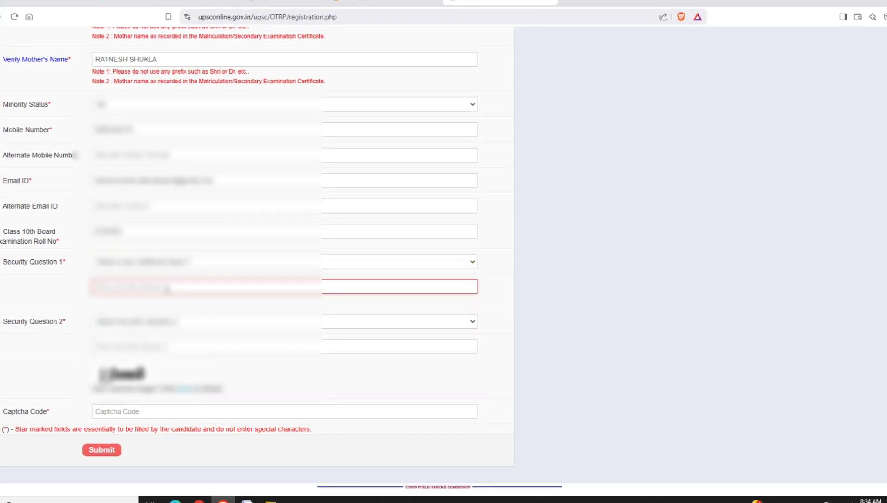
click(168, 288)
key(Tab)
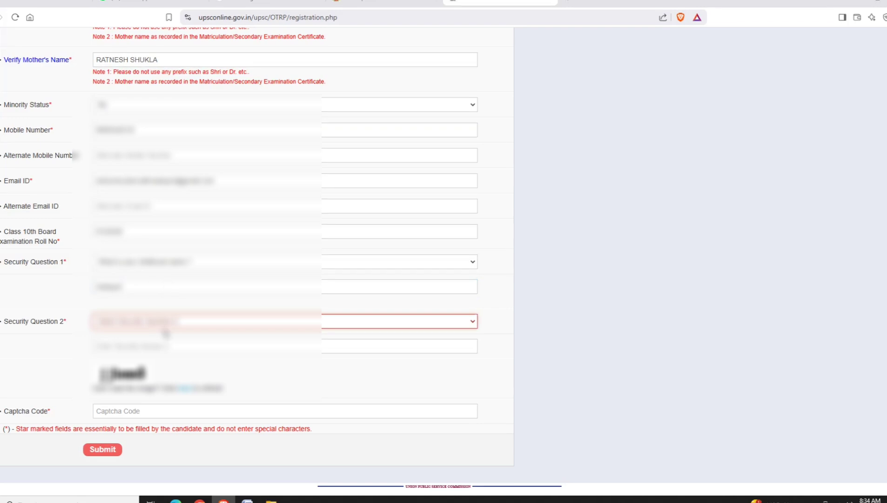
Choose the favorite subject question as security question 2, answer it, enter the captcha and submit.
click(166, 325)
click(168, 345)
click(173, 346)
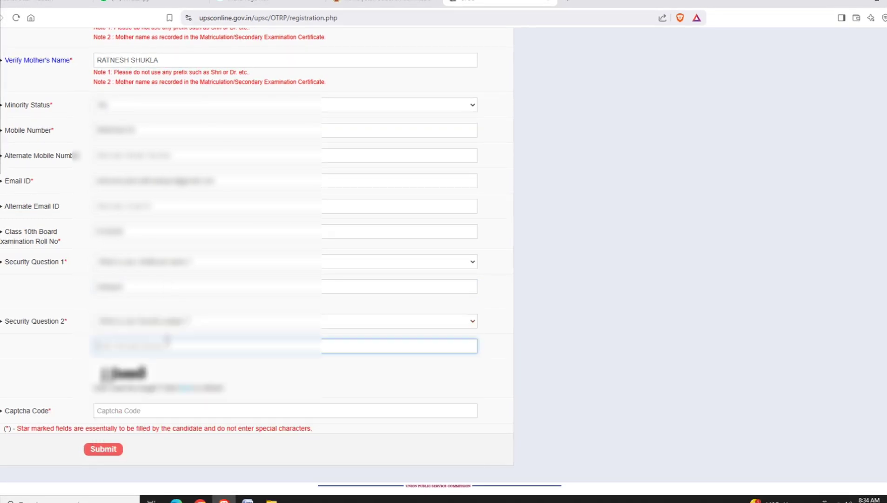
key(Tab)
key(Tab)
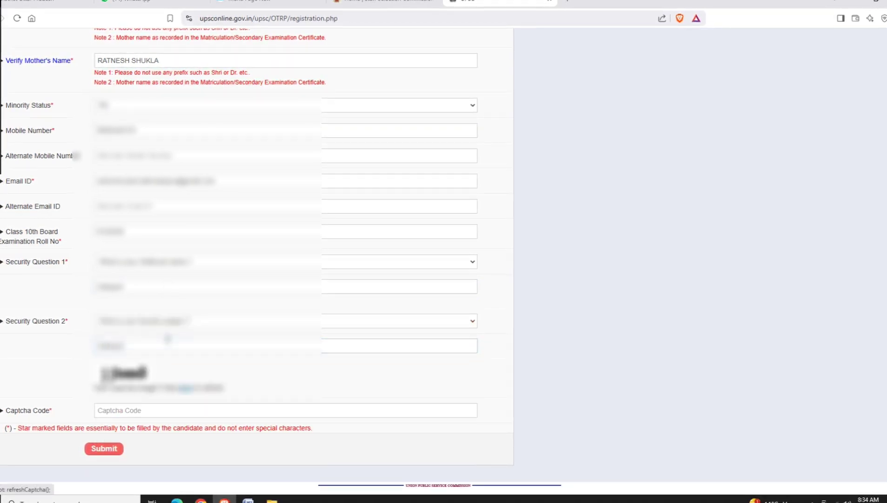
text(jjb)
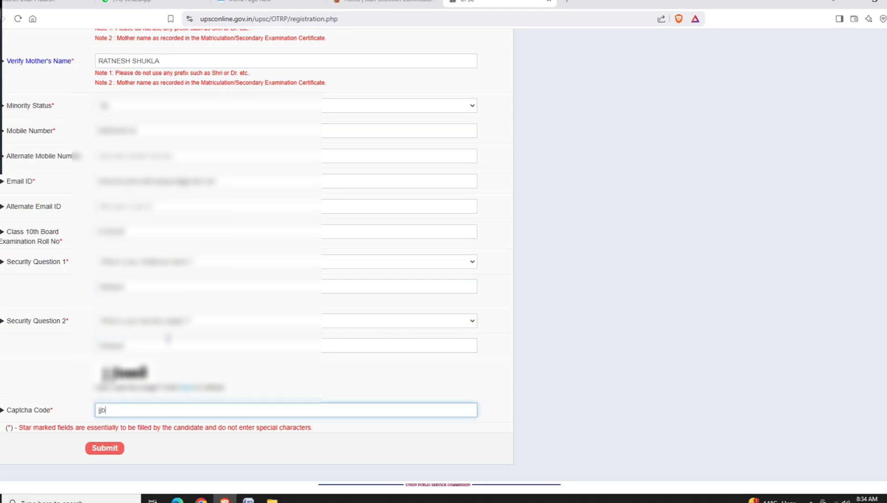
text(mm8)
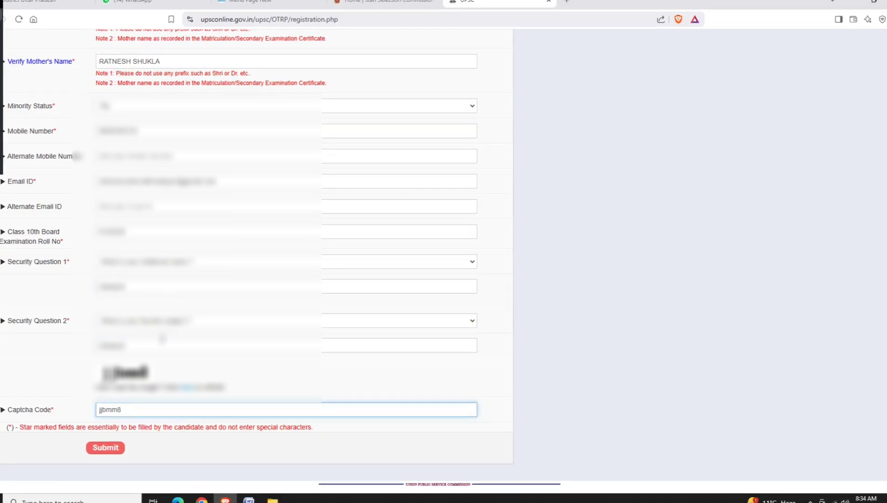
click(95, 445)
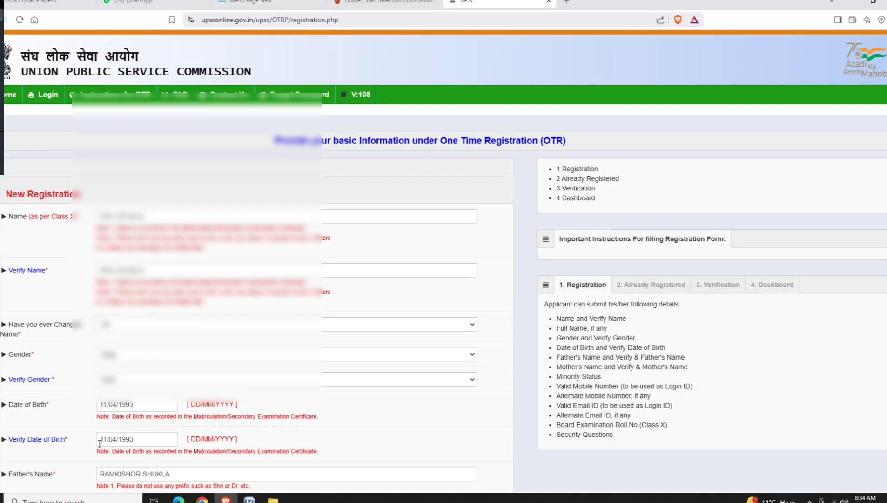
Correct the flagged mobile number, enter the new captcha code, and resubmit the registration form.
scroll(199, 426, down, 9)
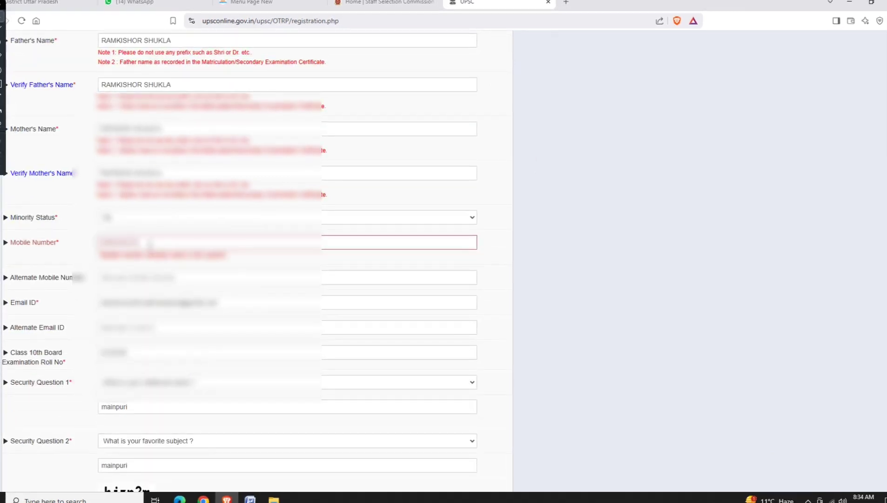
double_click(150, 244)
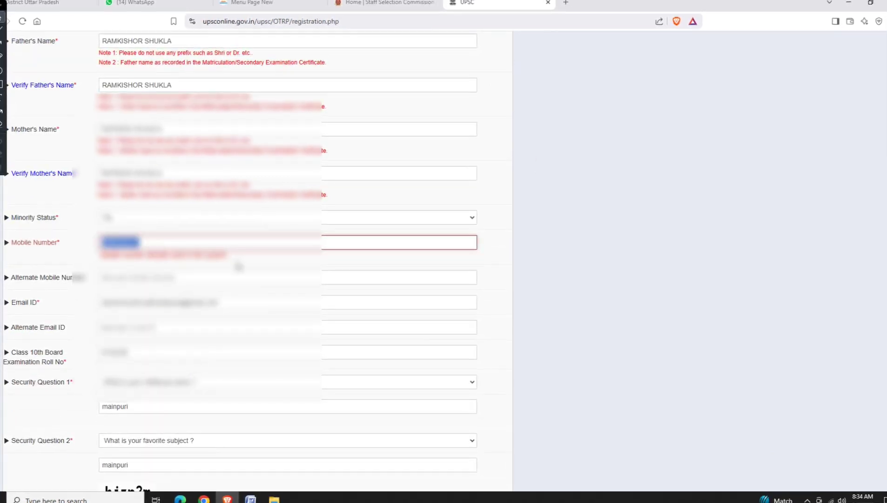
text(63)
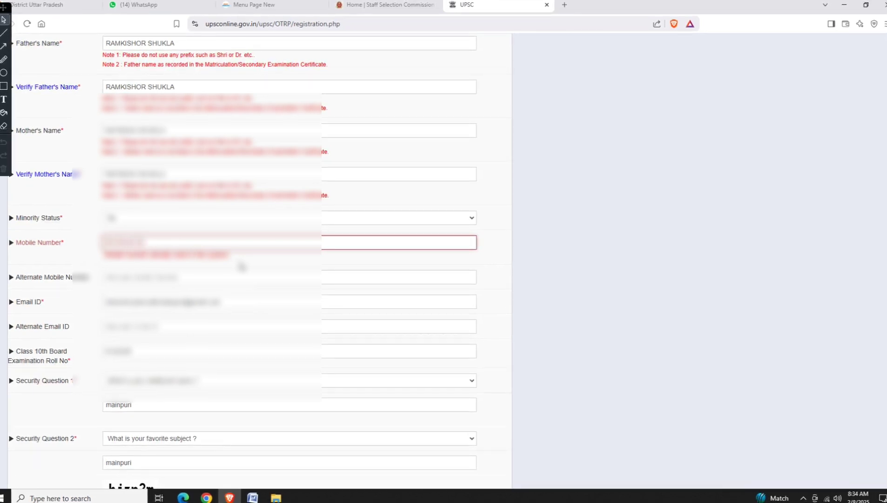
scroll(240, 265, down, 3)
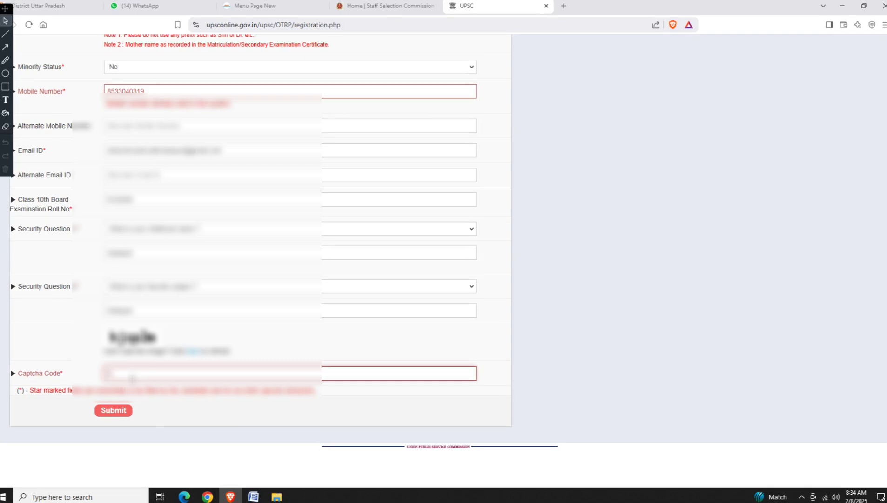
click(133, 378)
text(hjqp)
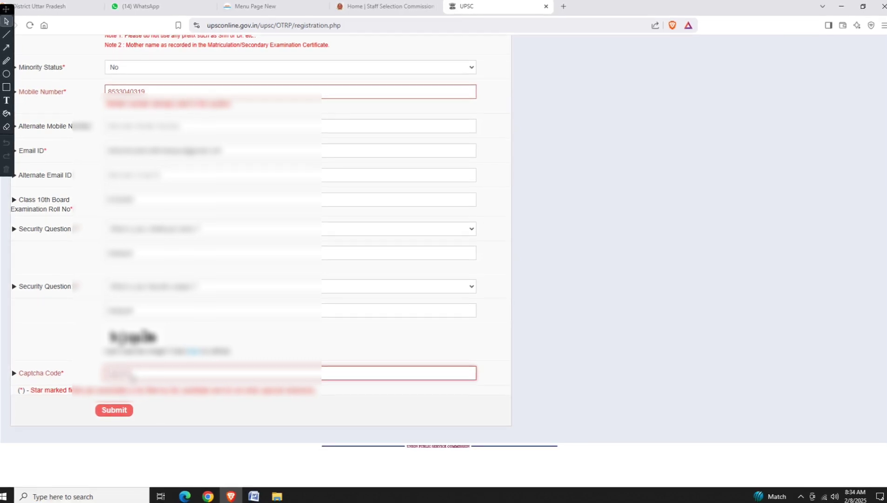
click(118, 410)
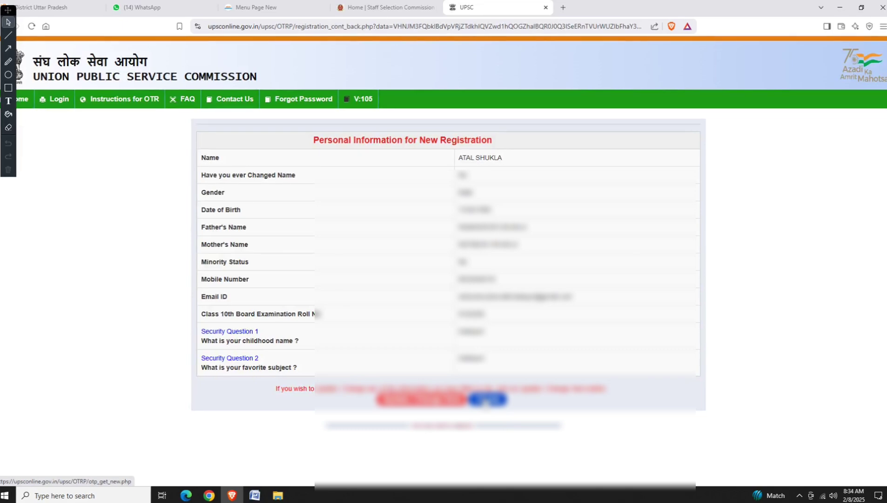
Confirm the details summary, verify the mobile OTP, note the issued OTR ID, and return to the login page.
click(487, 399)
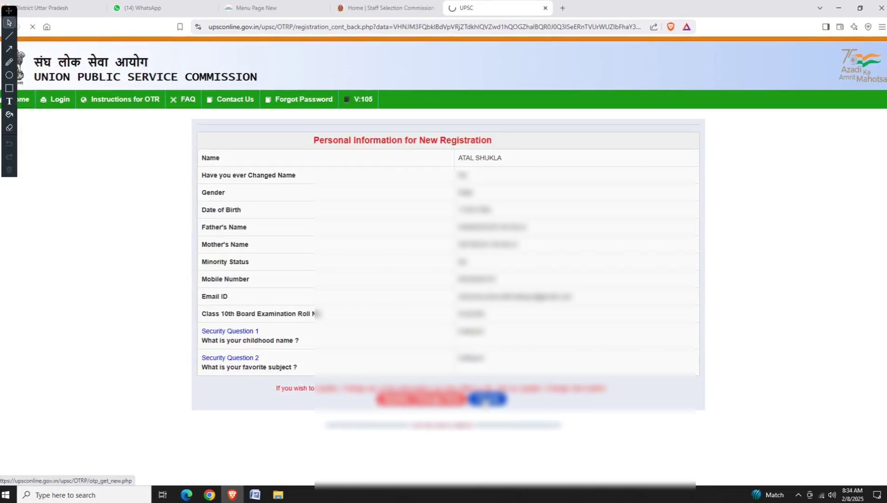
click(294, 174)
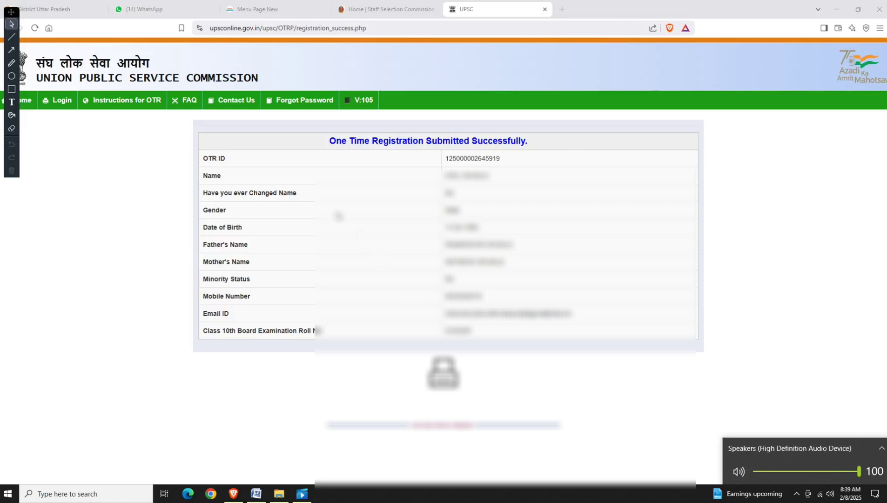
click(12, 62)
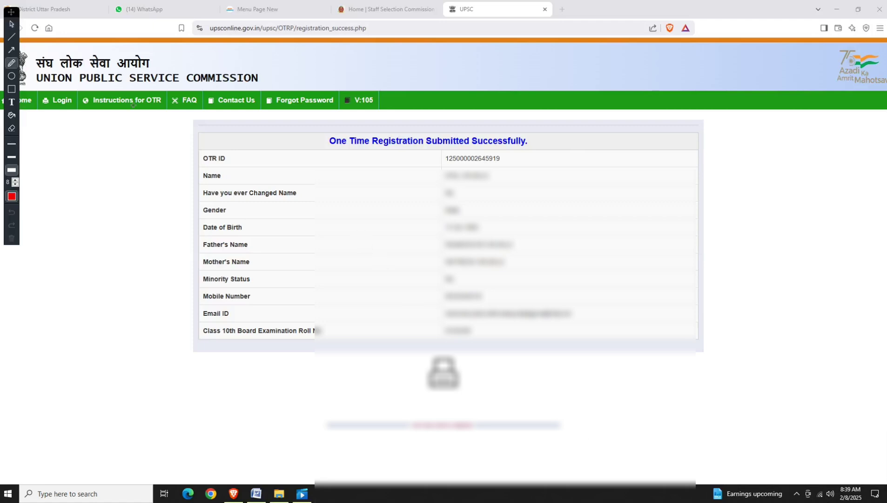
drag(439, 166, 519, 166)
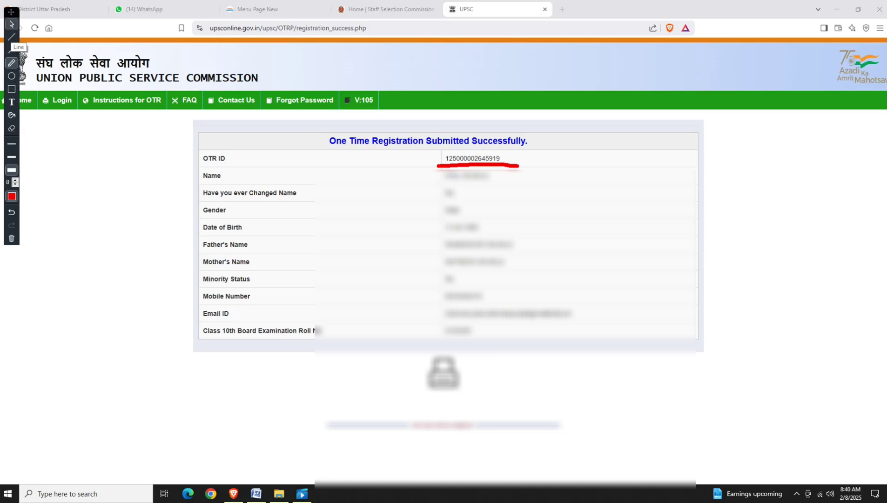
click(12, 24)
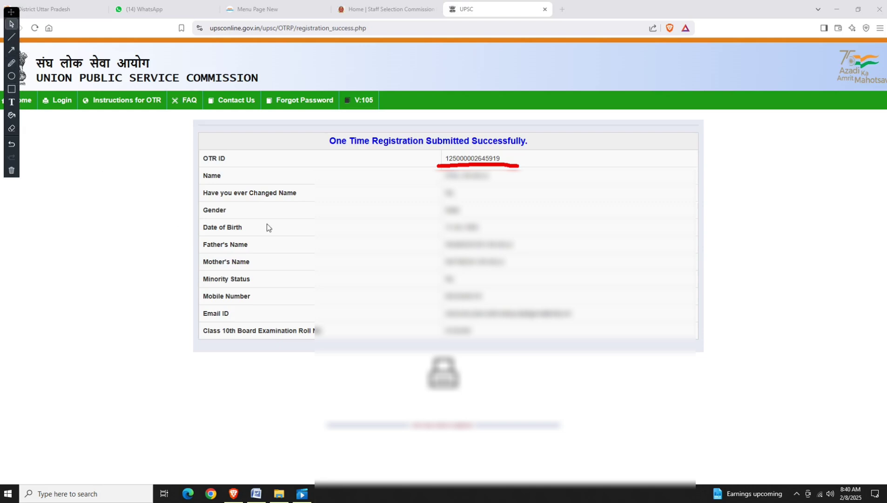
click(55, 106)
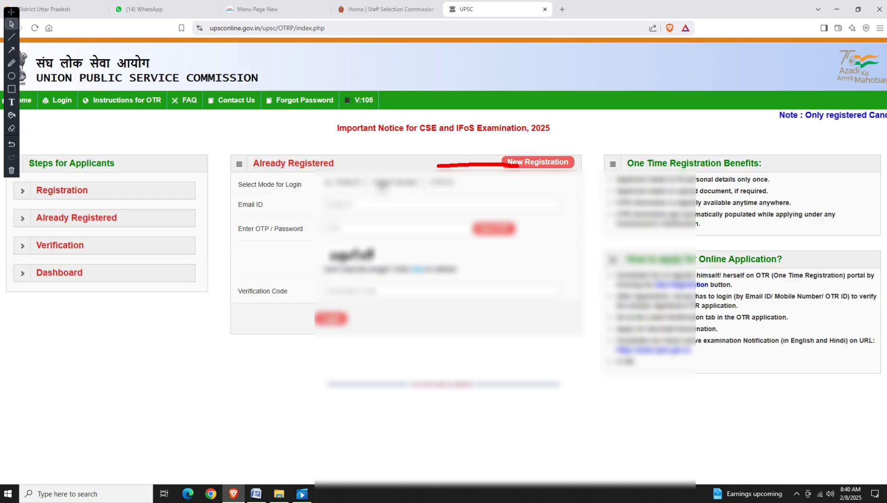
Choose mobile-number login, enter the registered mobile number, and request a login OTP.
click(387, 186)
click(430, 187)
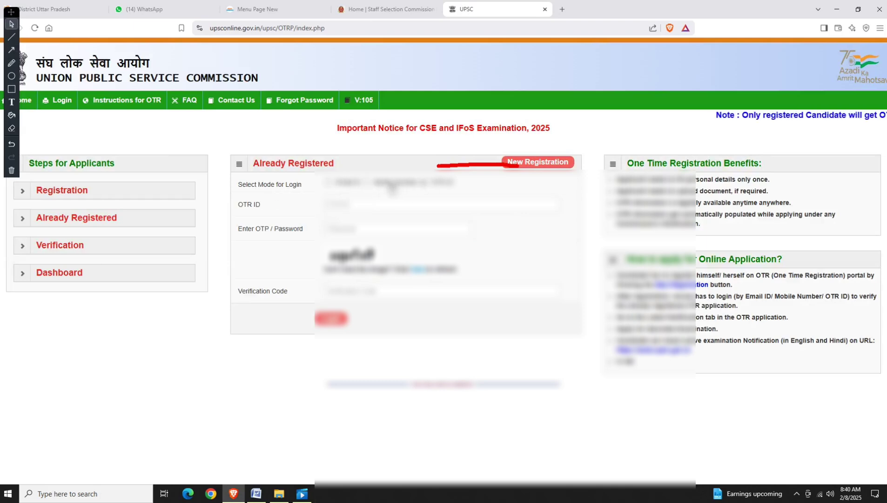
click(393, 187)
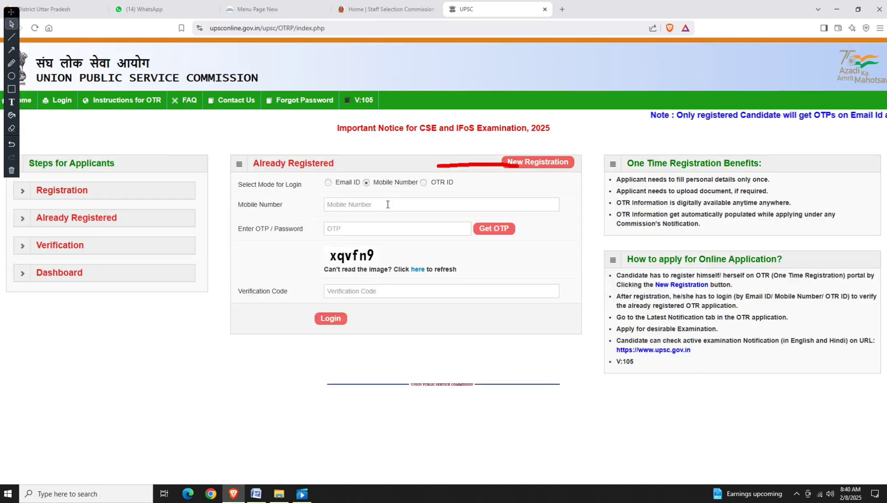
click(385, 204)
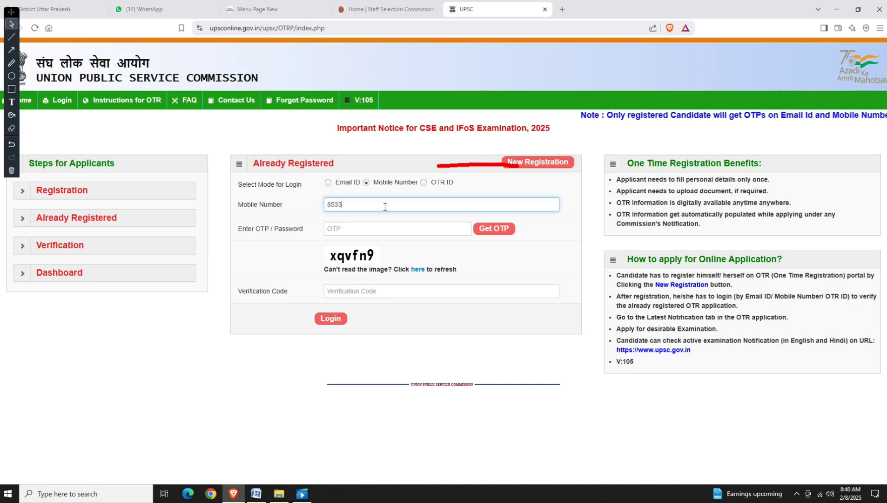
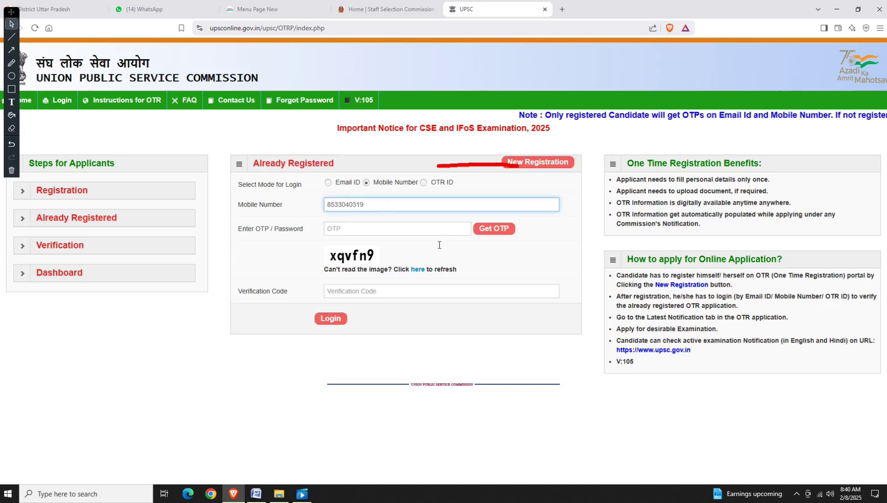
click(495, 229)
Enter the verification code and the received OTP, then log in.
click(379, 317)
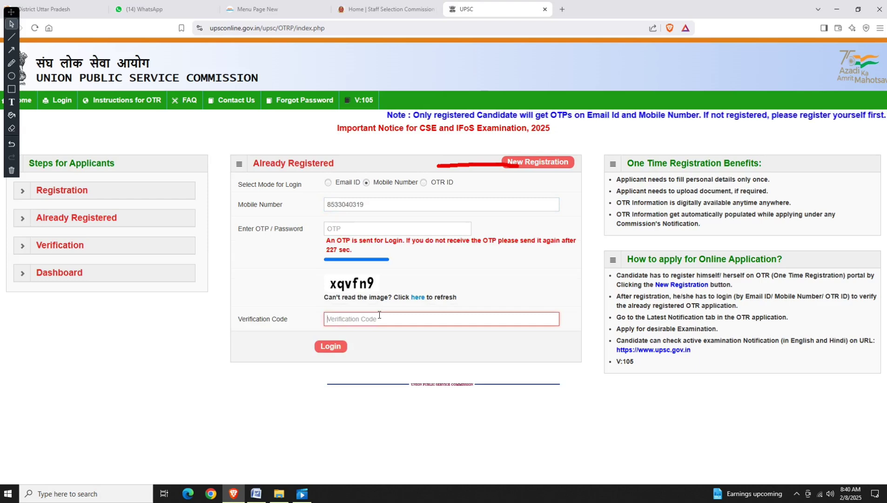
text(xqvf)
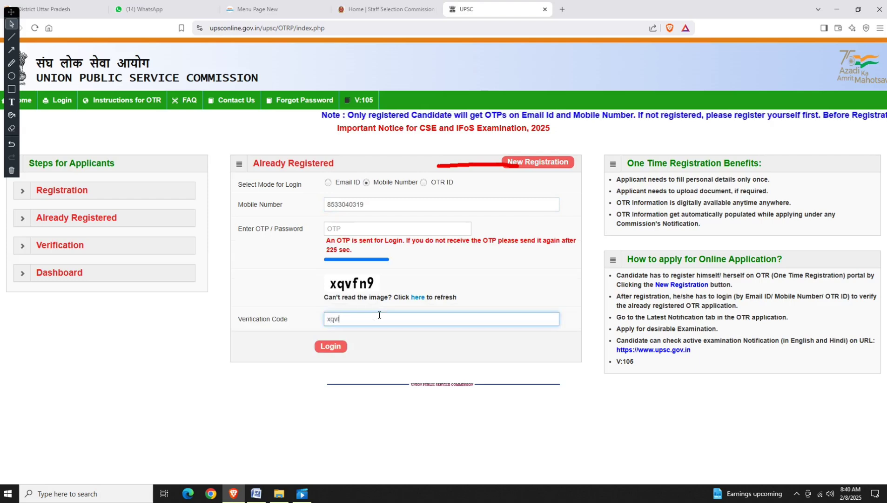
text(n9)
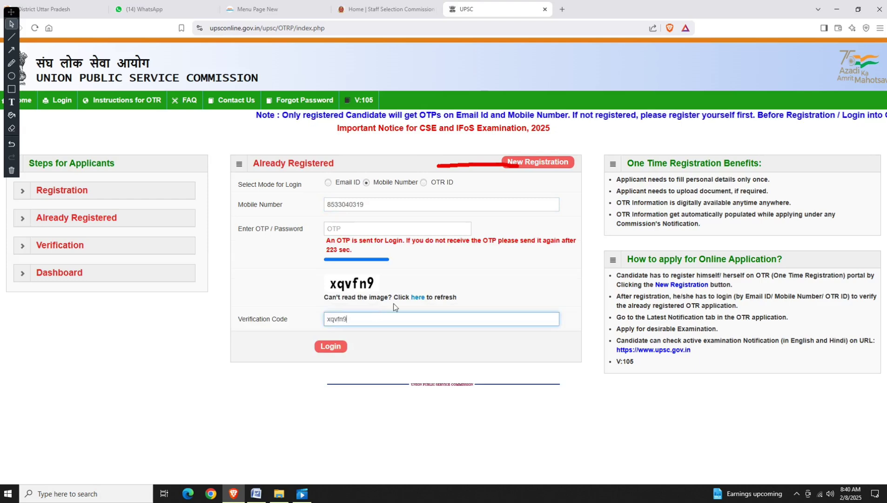
click(374, 227)
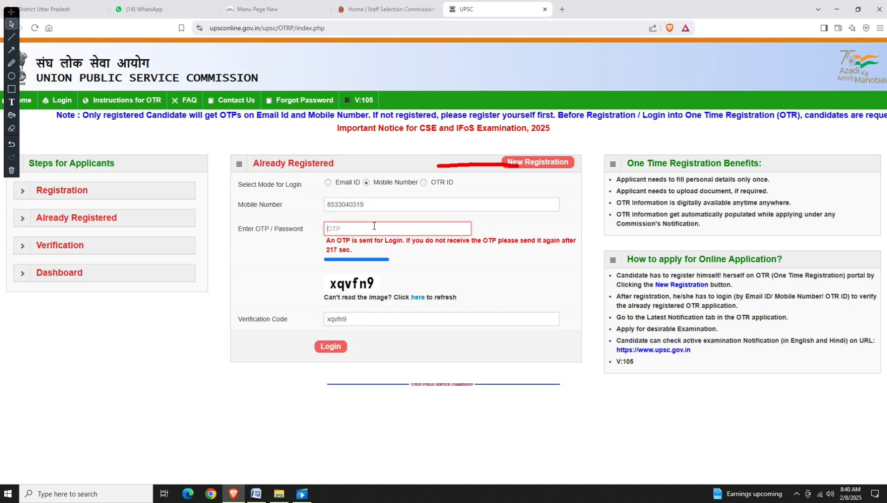
click(373, 226)
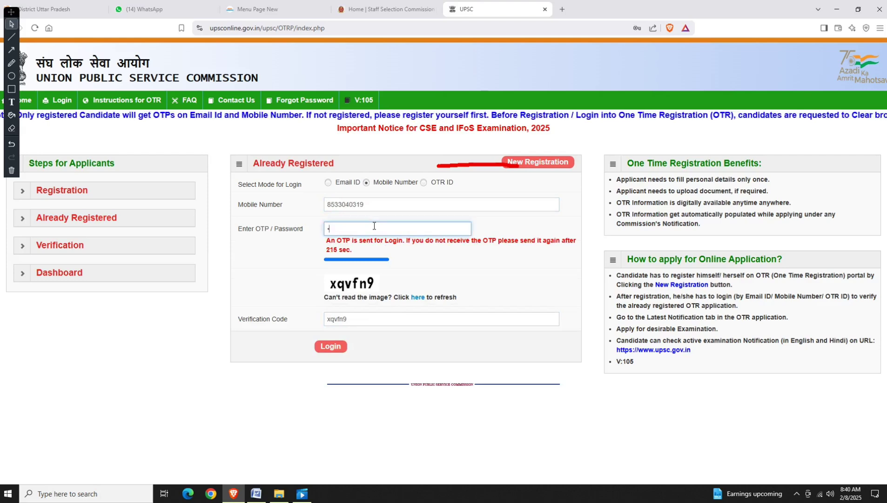
text(••••••)
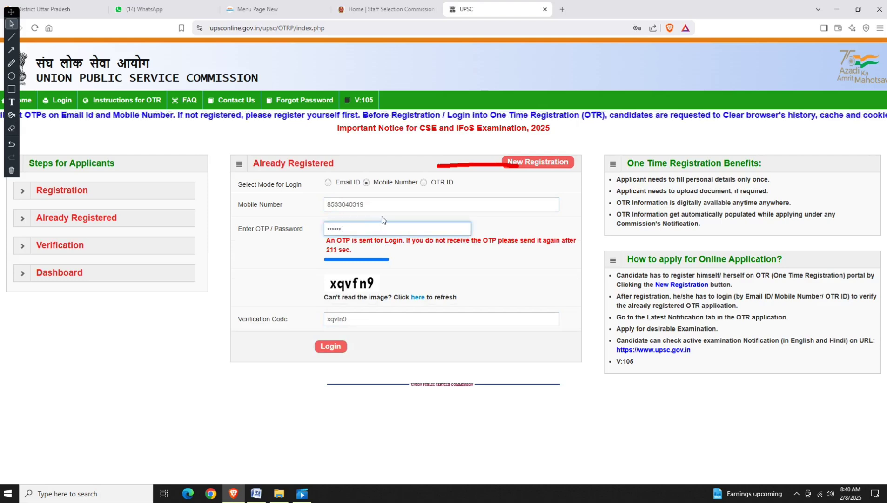
click(334, 348)
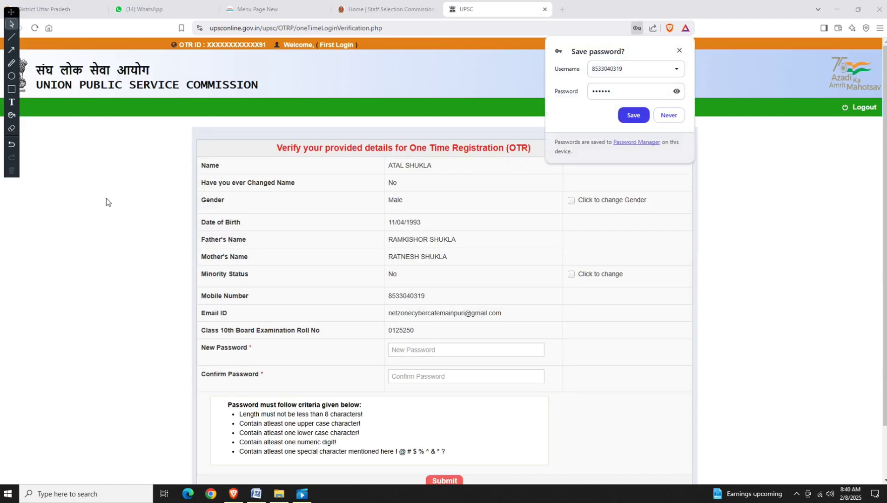
Enter and confirm a new account password and submit it.
scroll(470, 260, down, 1)
scroll(472, 265, down, 1)
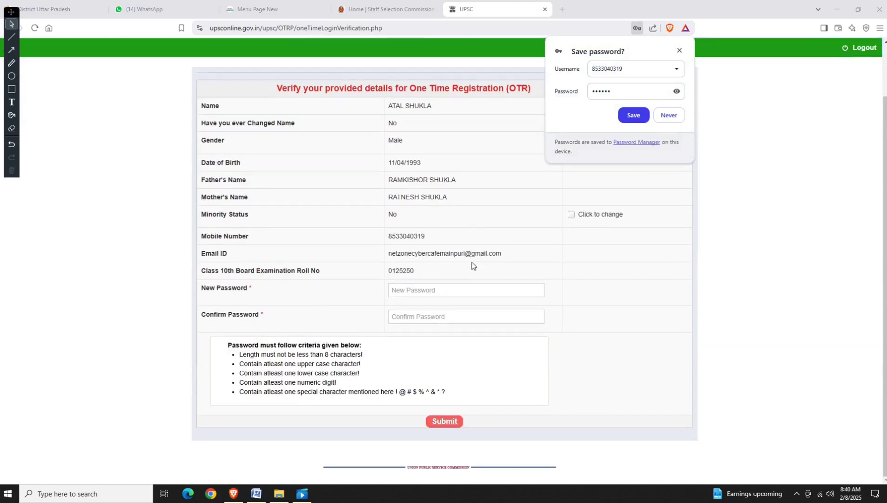
click(423, 288)
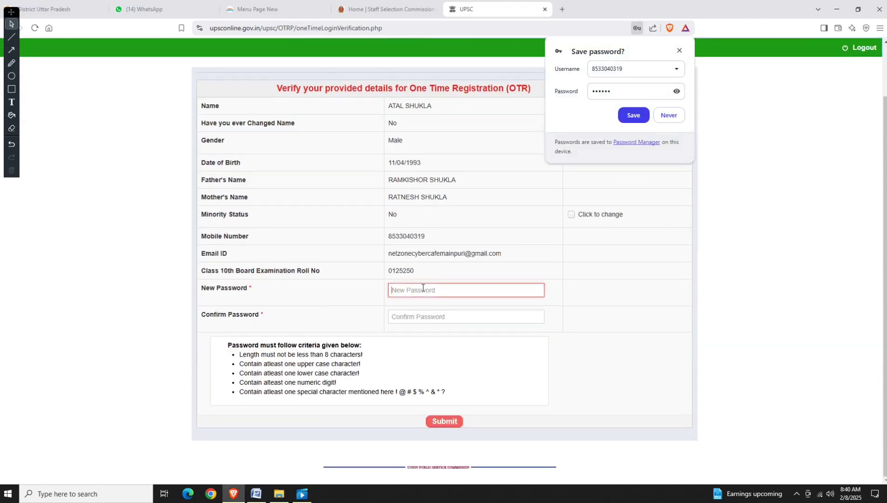
text(••••••••••)
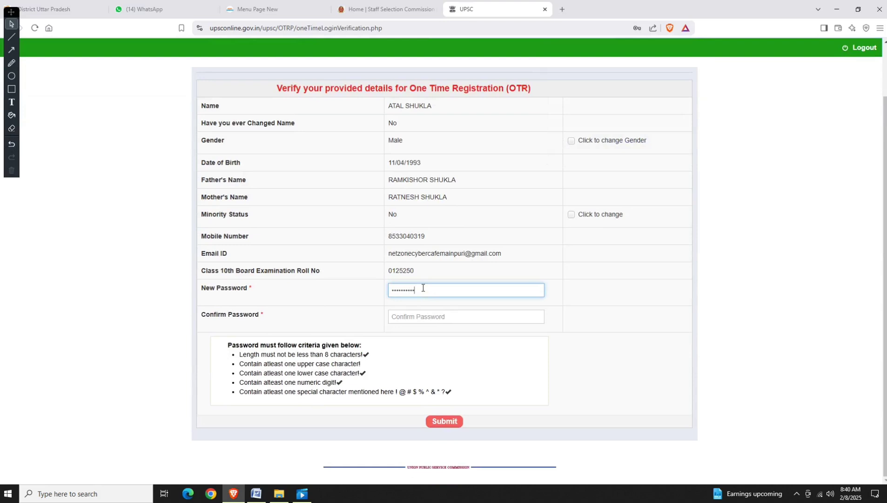
text(•)
key(Tab)
text(•••••••••)
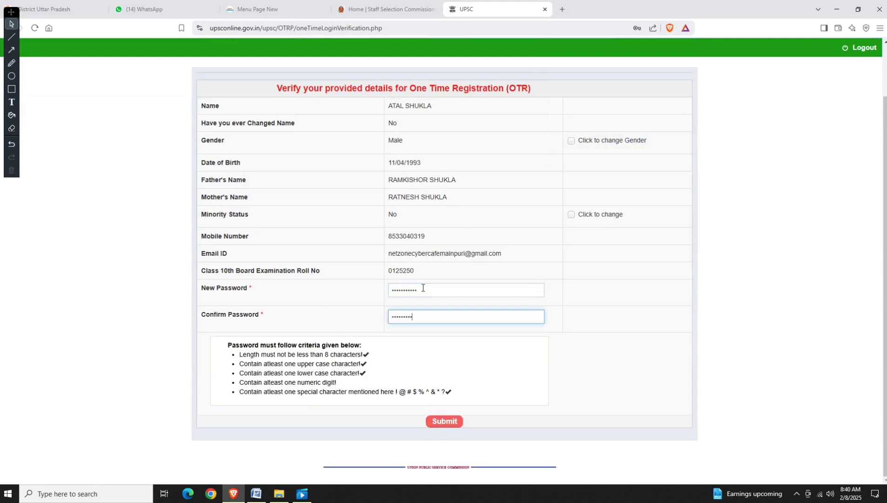
text(••)
click(442, 422)
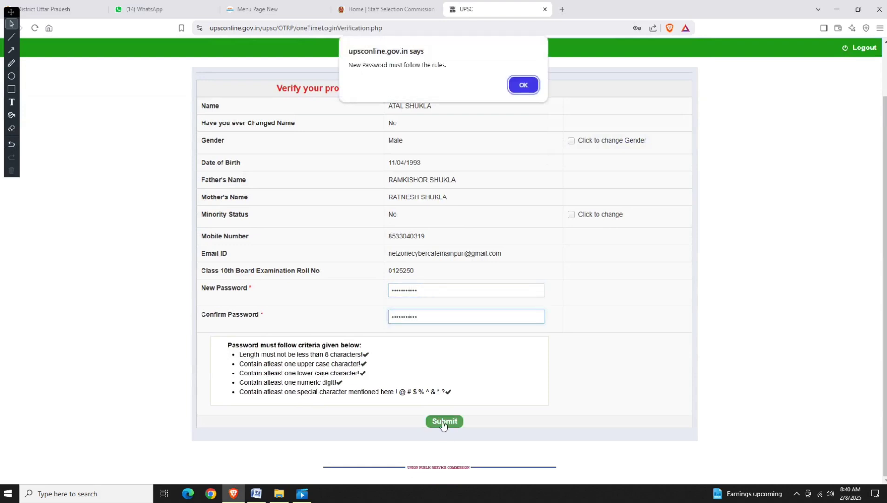
Dismiss the password rules warning and resubmit a compliant password in both fields.
click(523, 85)
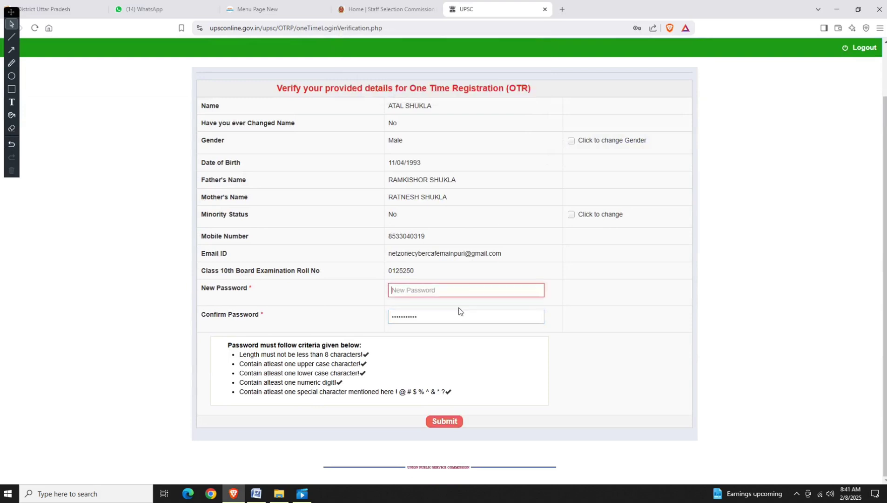
text(•••••••••••)
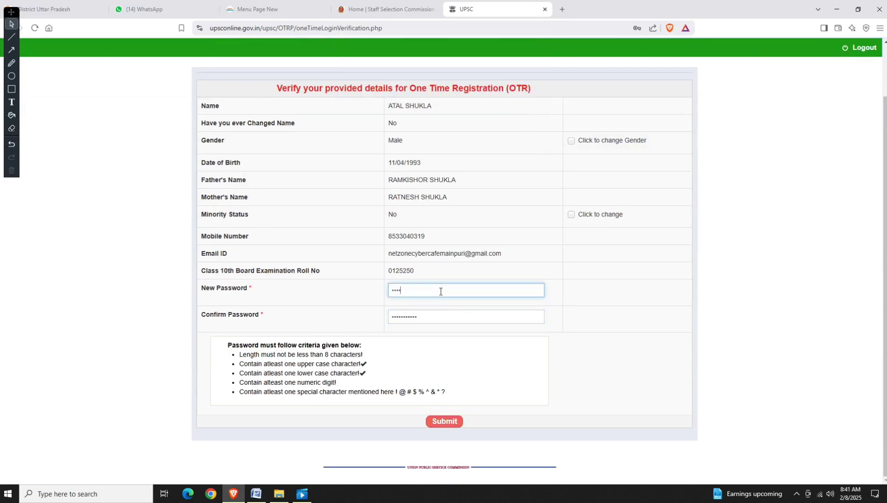
key(Tab)
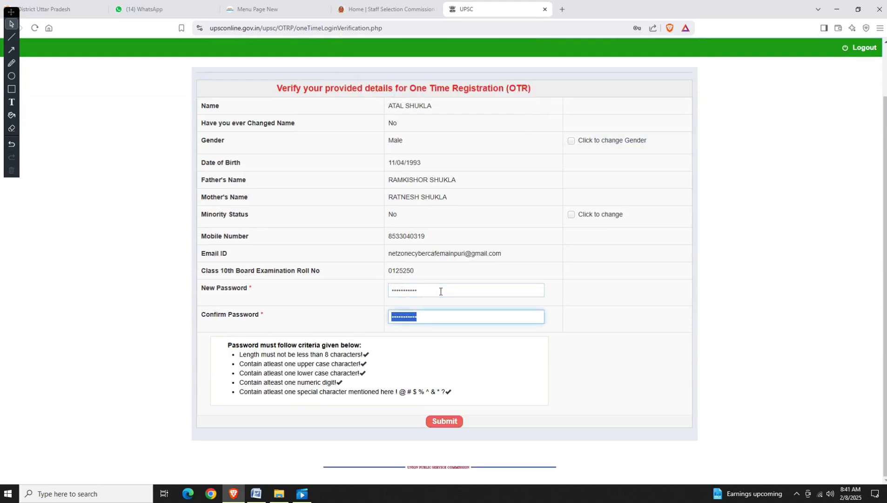
text(•••••••••••)
click(449, 420)
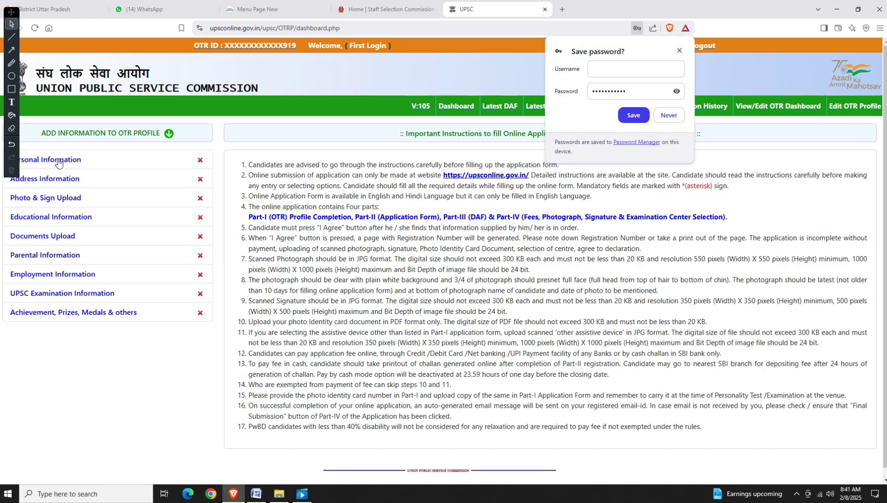
In the Personal Information form, set citizenship to Citizen of India and mother tongue HINDI.
click(59, 160)
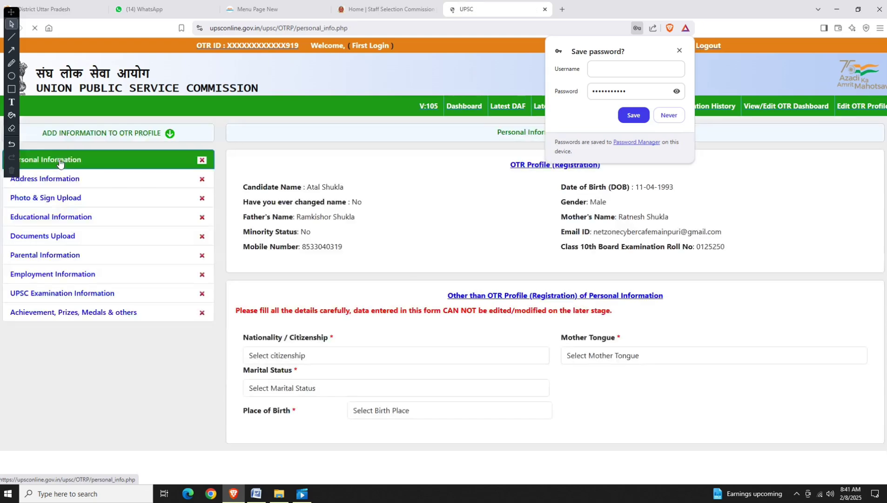
scroll(502, 222, down, 2)
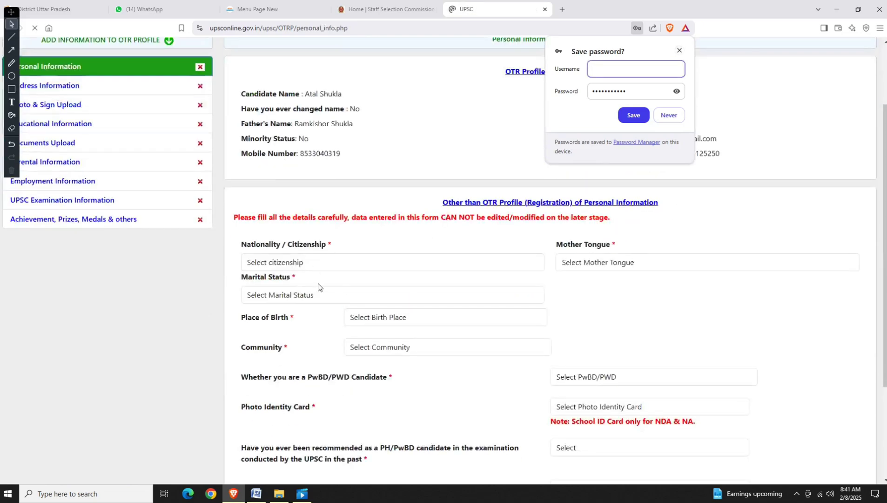
click(680, 50)
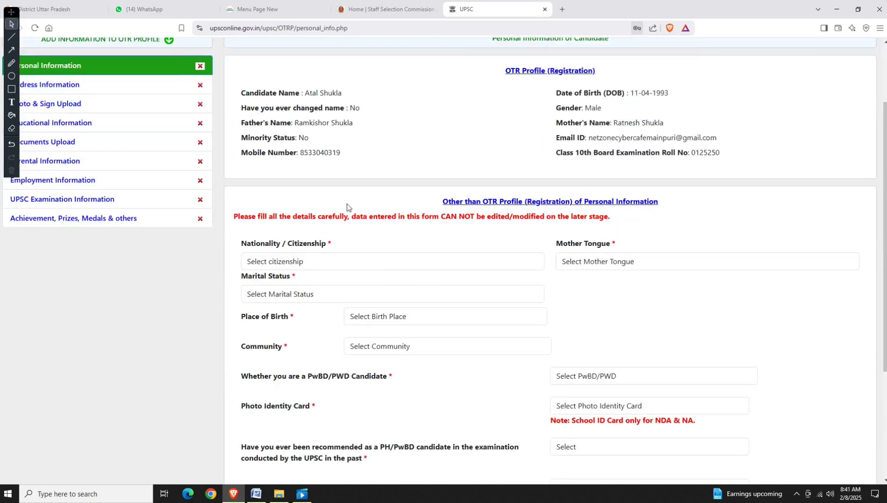
click(276, 265)
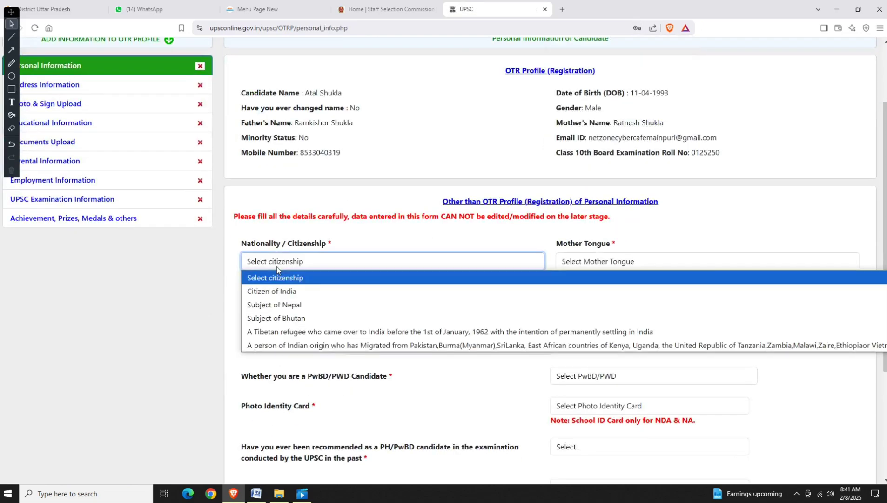
click(285, 292)
click(601, 258)
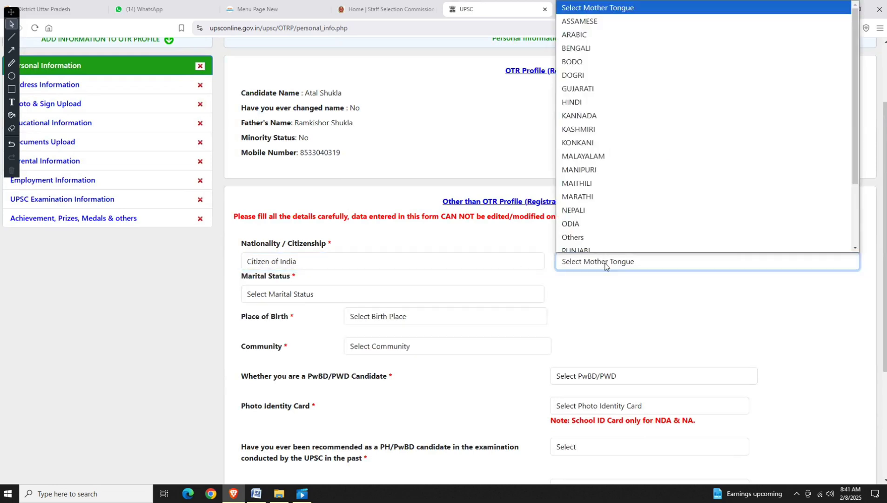
click(595, 98)
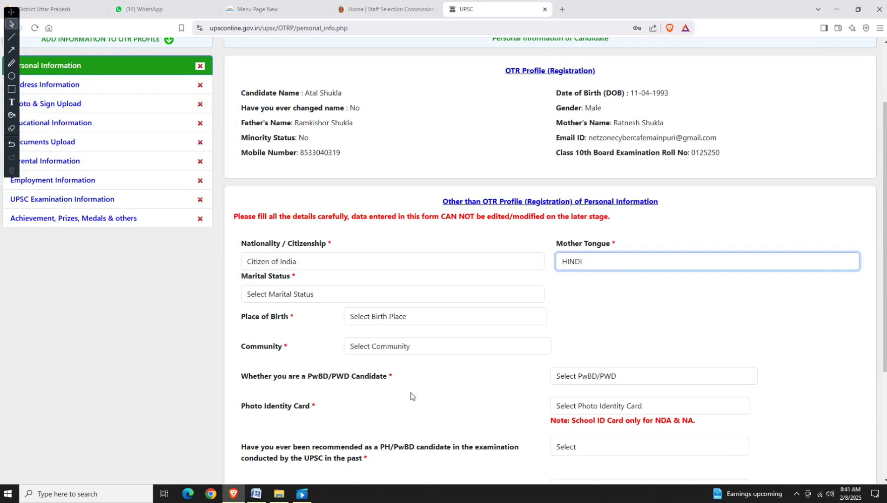
Set marital status to Married and spouse nationality to Indian.
click(286, 295)
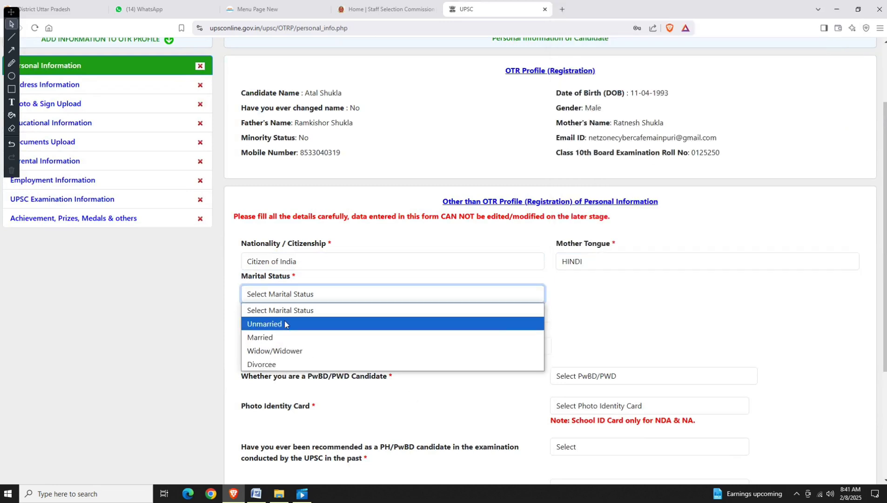
click(279, 337)
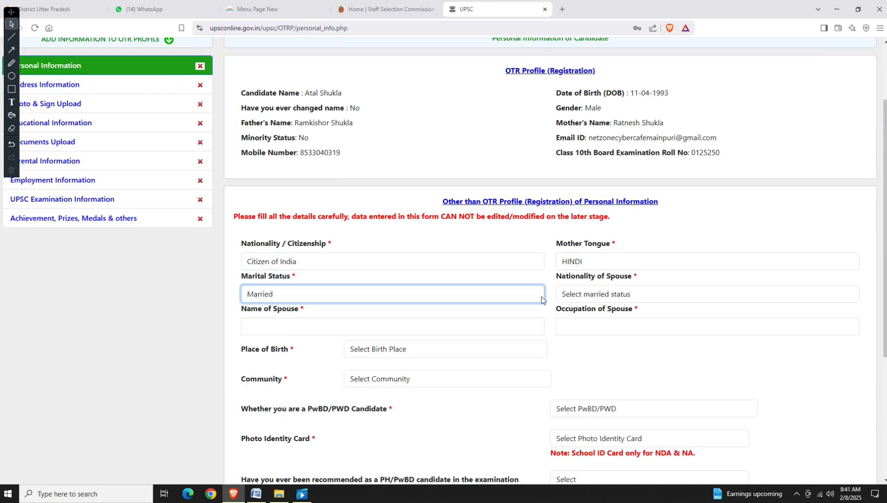
click(577, 295)
click(586, 324)
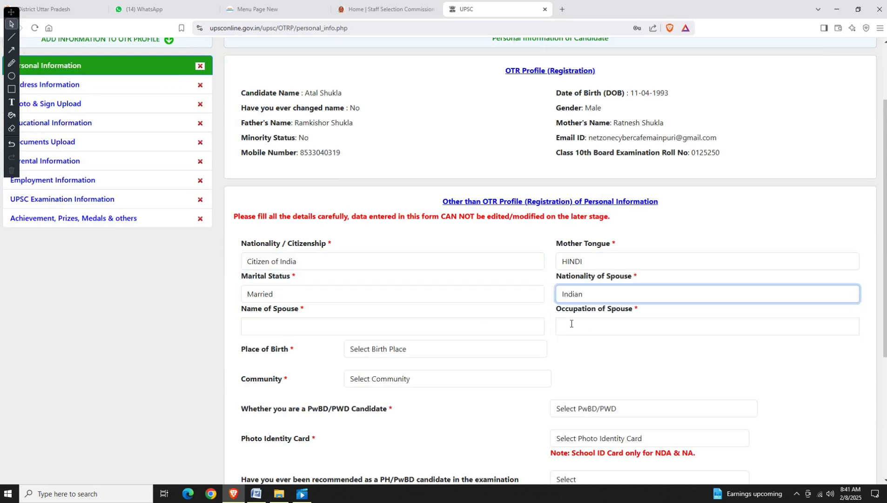
click(307, 320)
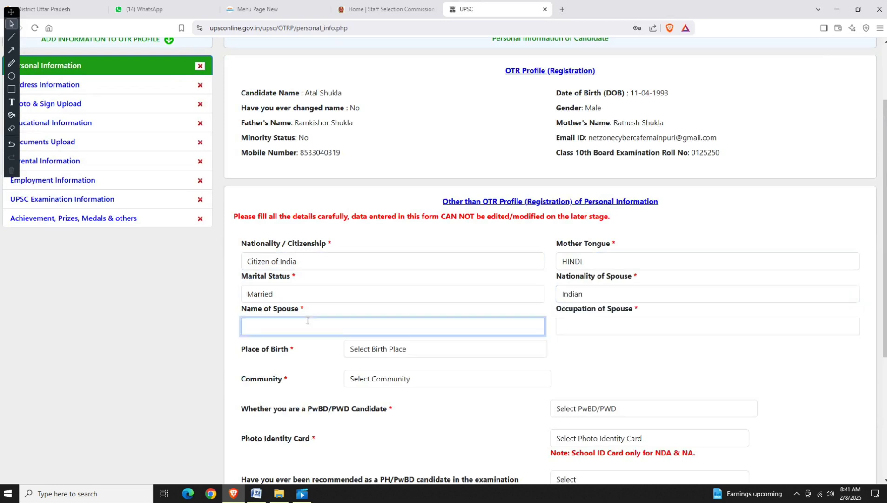
click(624, 325)
scroll(624, 325, down, 2)
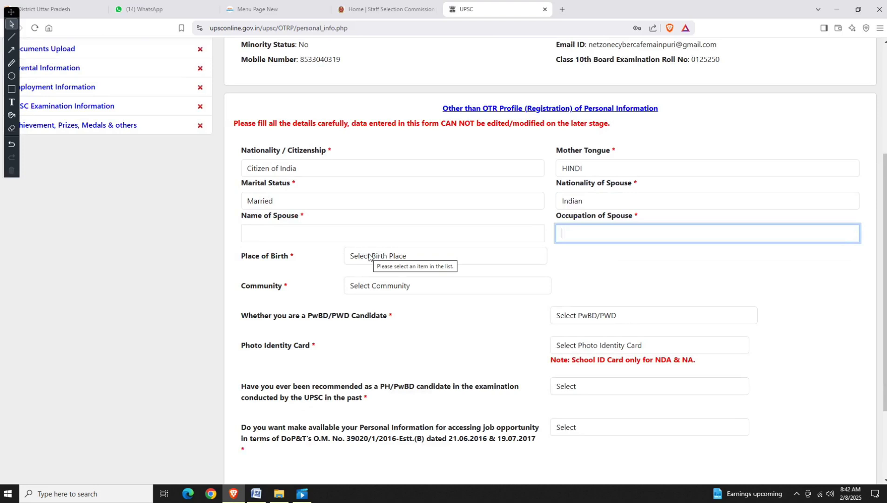
Set place of birth to India and fill in the post office and city.
click(369, 257)
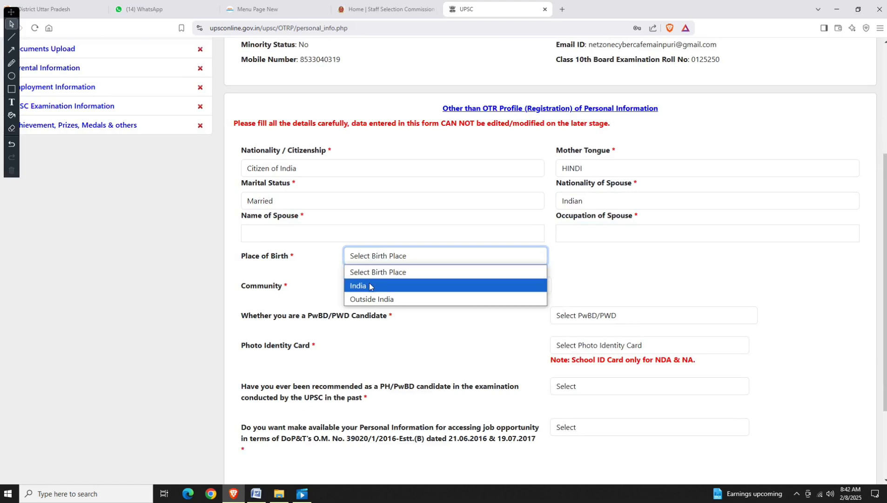
click(369, 286)
click(356, 296)
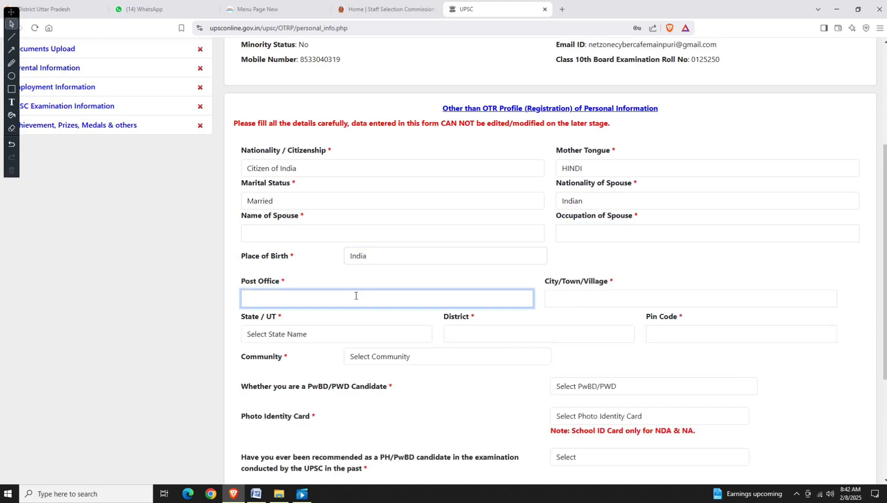
text(mainpuri)
key(Tab)
text(mainpuri)
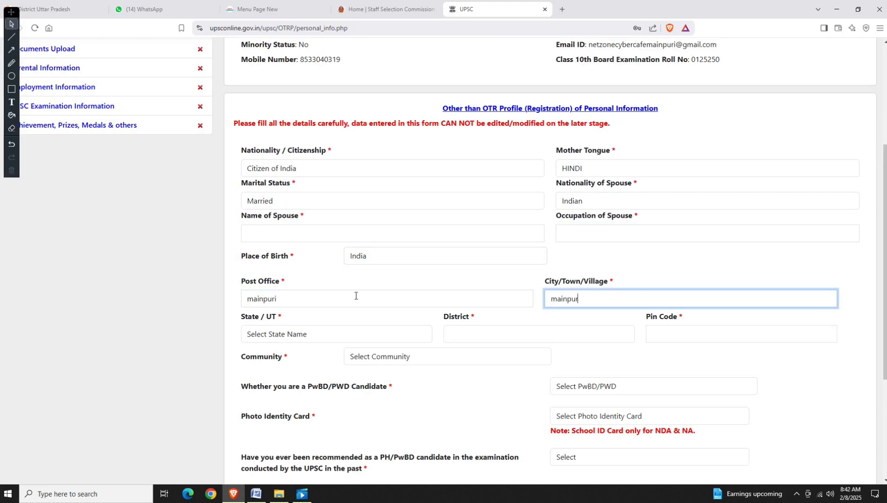
Choose state Uttar Pradesh and the district, and enter the pin code.
key(Tab)
key(u)
key(Tab)
key(m)
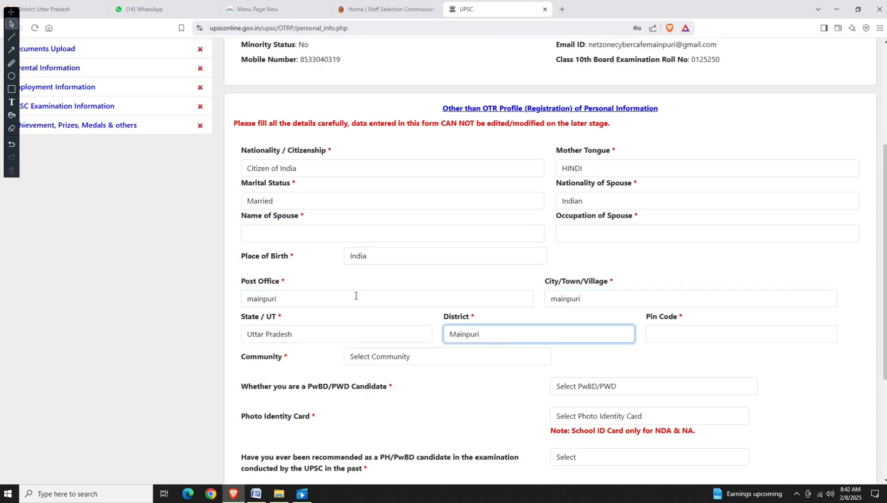
key(Tab)
text(205001)
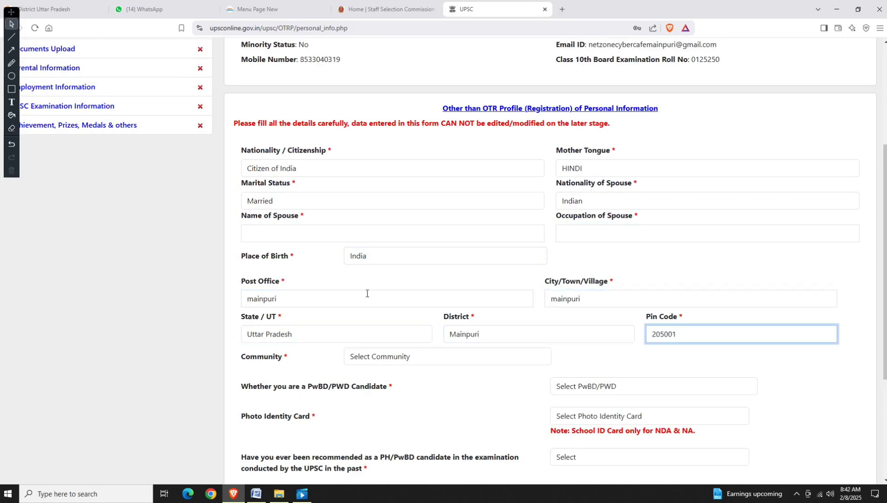
key(Tab)
scroll(368, 293, down, 2)
Answer No to the PwBD/PWD question, with Community still set to General for now.
click(375, 267)
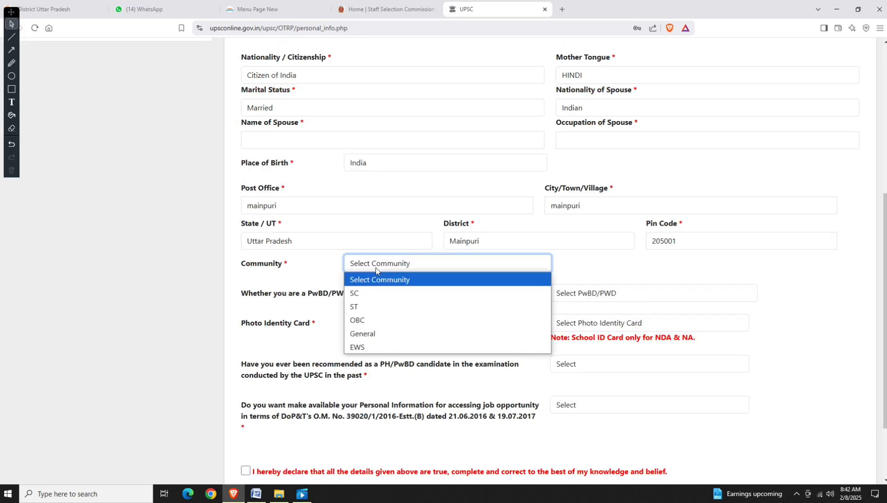
click(377, 333)
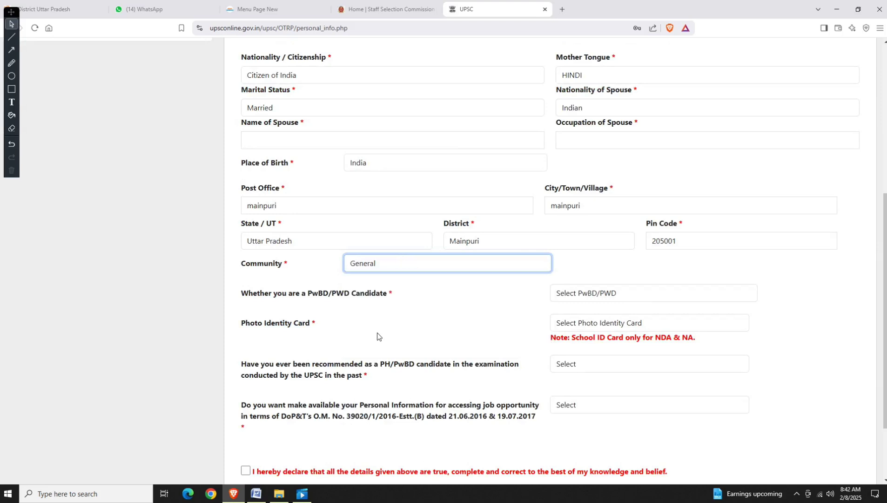
click(574, 296)
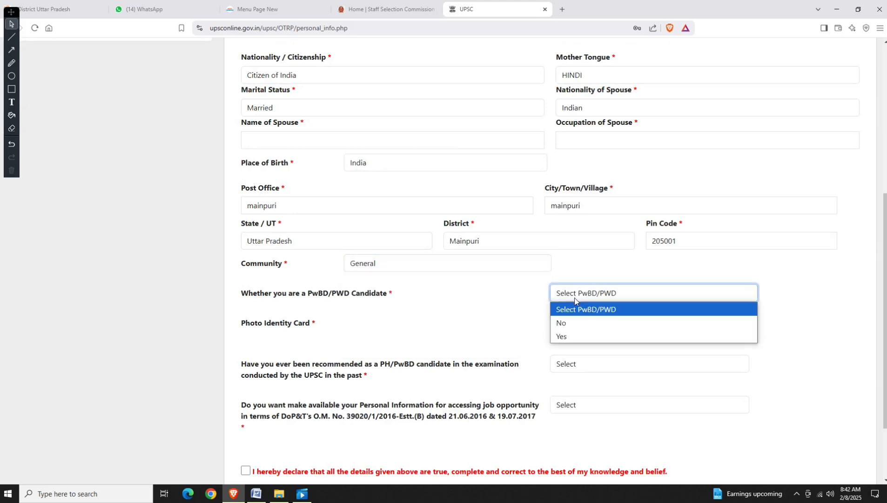
click(575, 323)
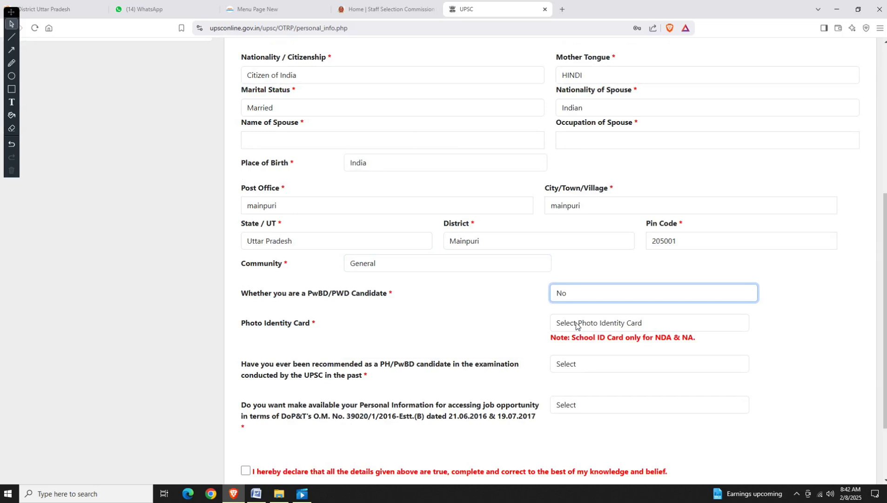
click(377, 264)
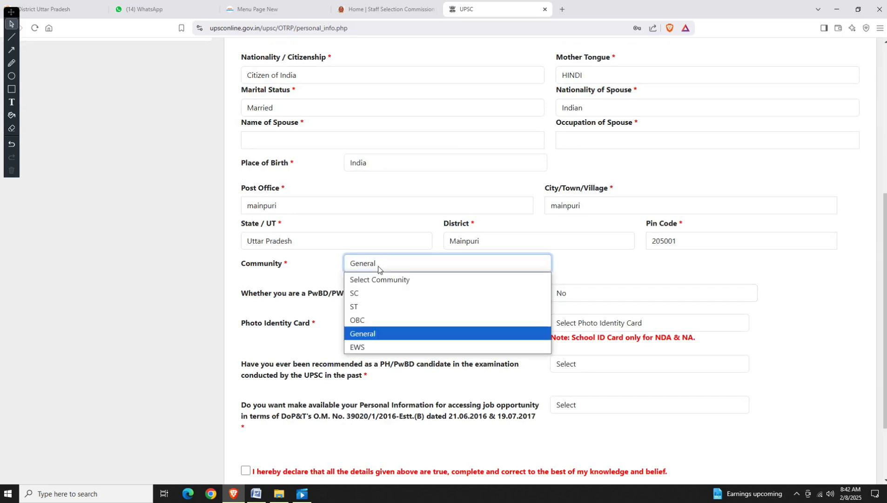
Set community to OBC, answer No for creamy layer, and enter the OBC certificate number.
click(371, 321)
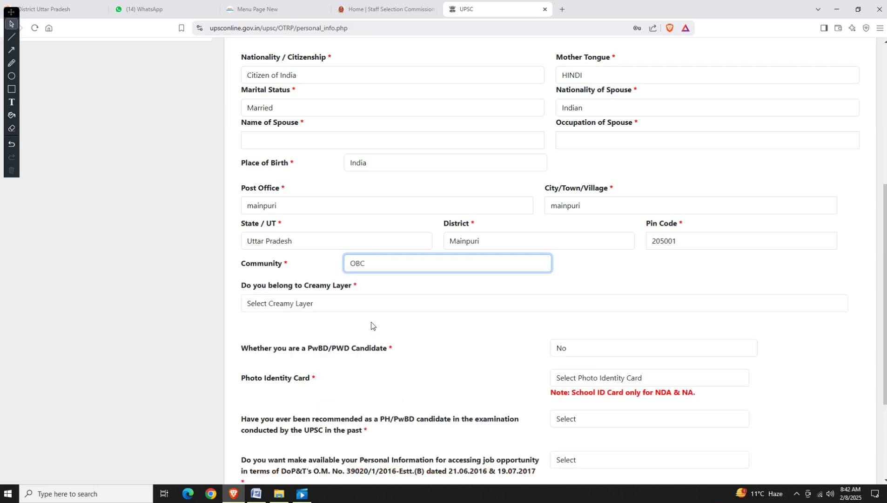
click(272, 304)
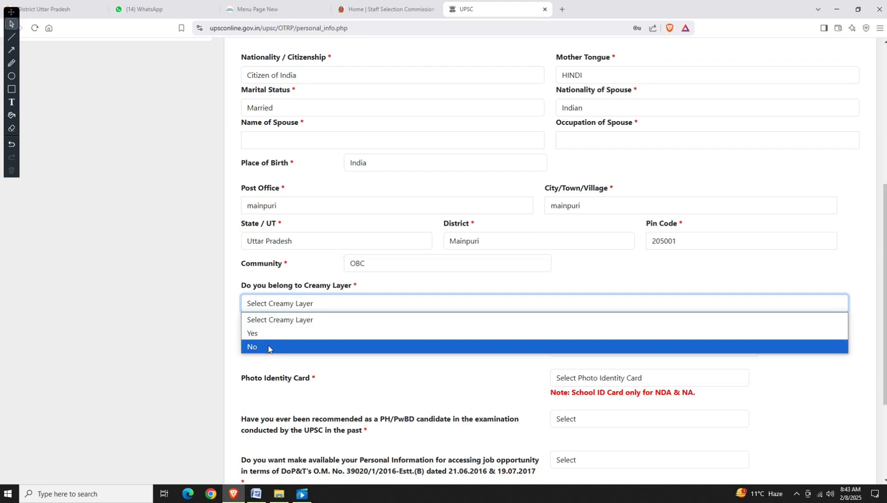
click(268, 346)
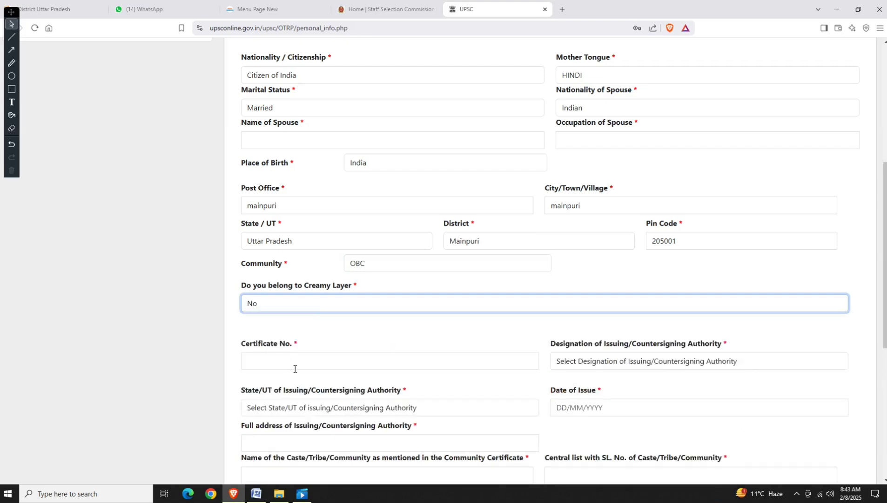
click(295, 368)
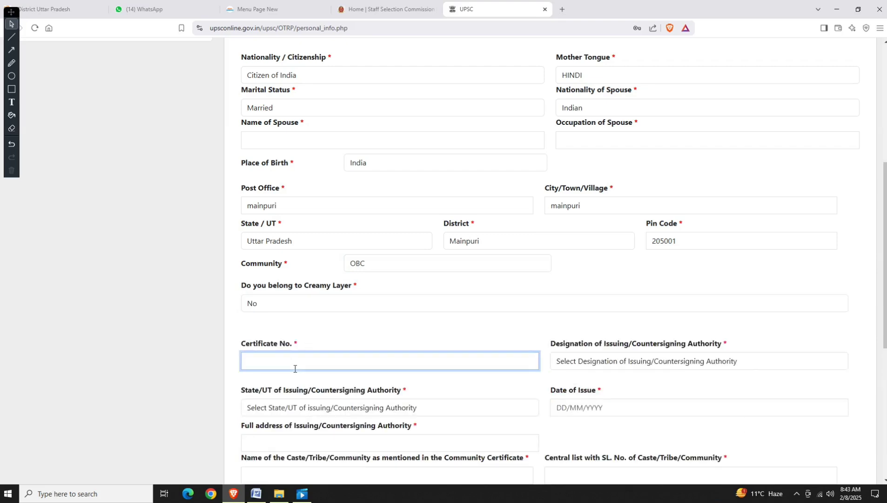
scroll(295, 370, down, 2)
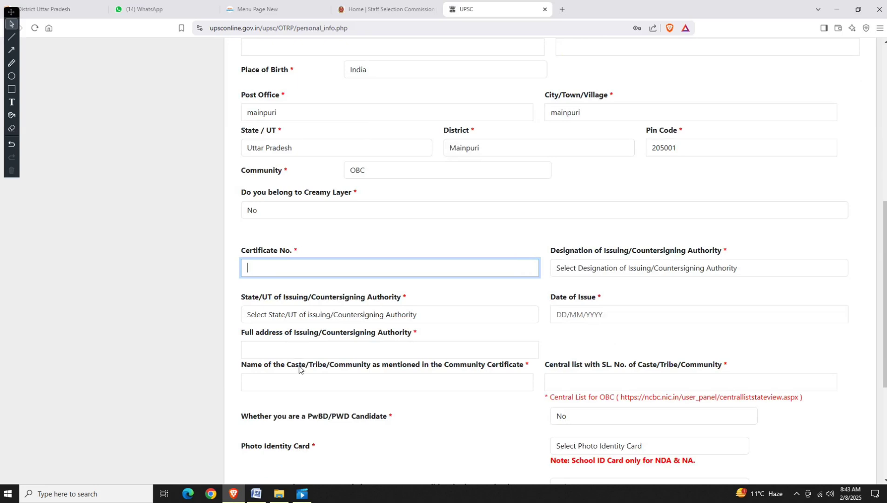
Record Tehsildar in Uttar Pradesh as the certificate's issuing authority.
click(635, 270)
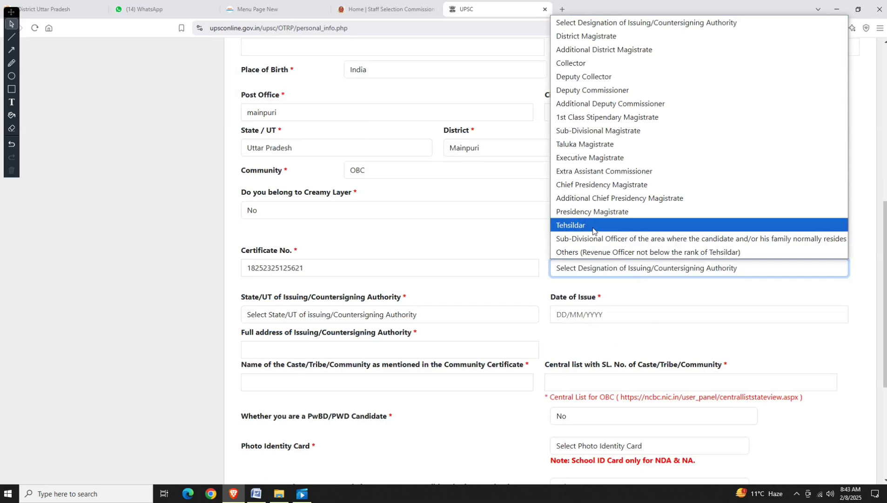
click(592, 226)
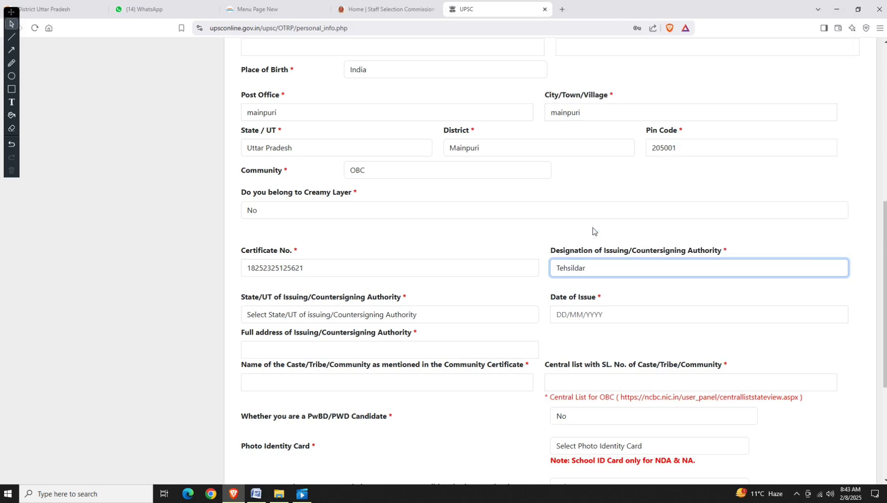
click(305, 315)
scroll(312, 261, down, 5)
click(310, 266)
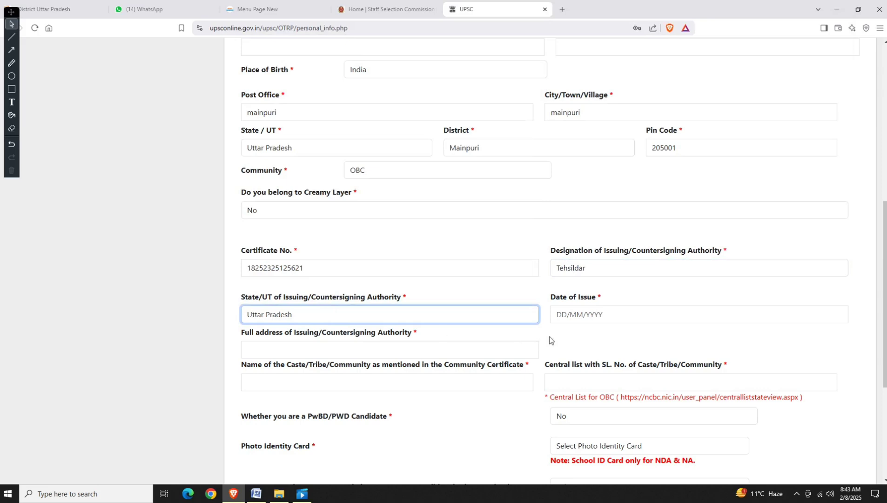
Pick 14 January 2025 in the calendar as the certificate's Date of Issue.
click(557, 316)
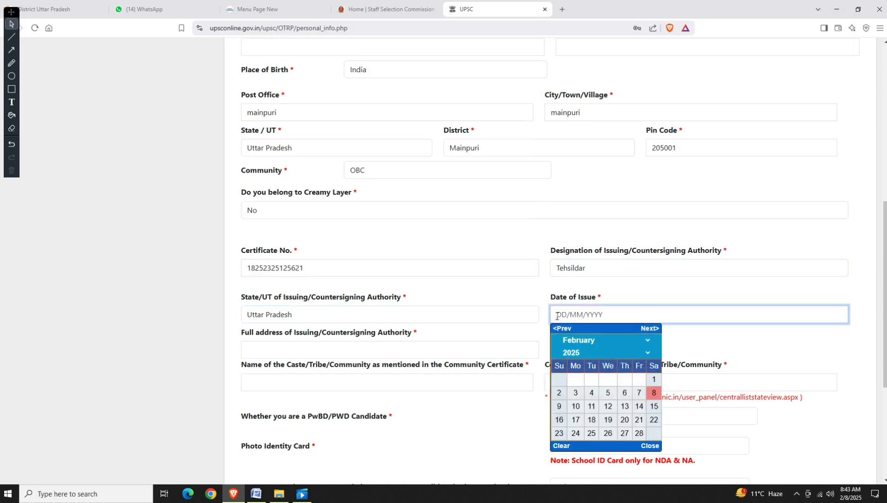
click(586, 352)
click(585, 350)
click(585, 350)
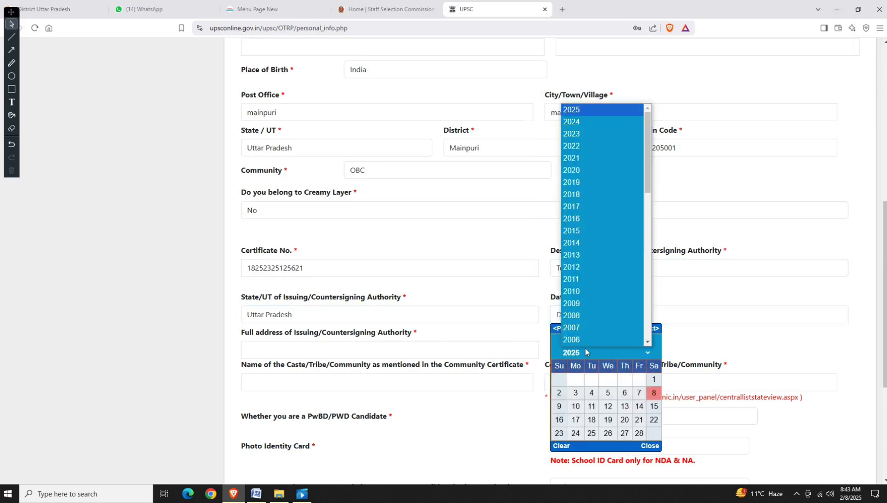
scroll(585, 326, down, 2)
scroll(590, 182, up, 2)
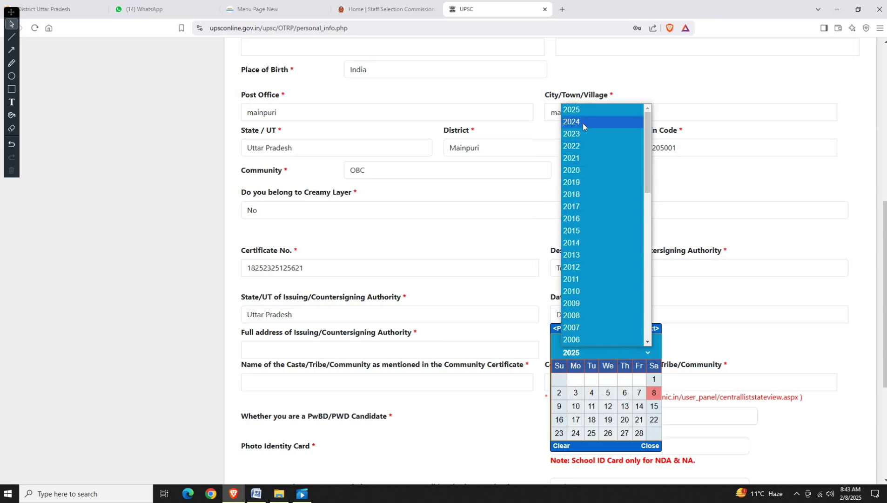
click(584, 352)
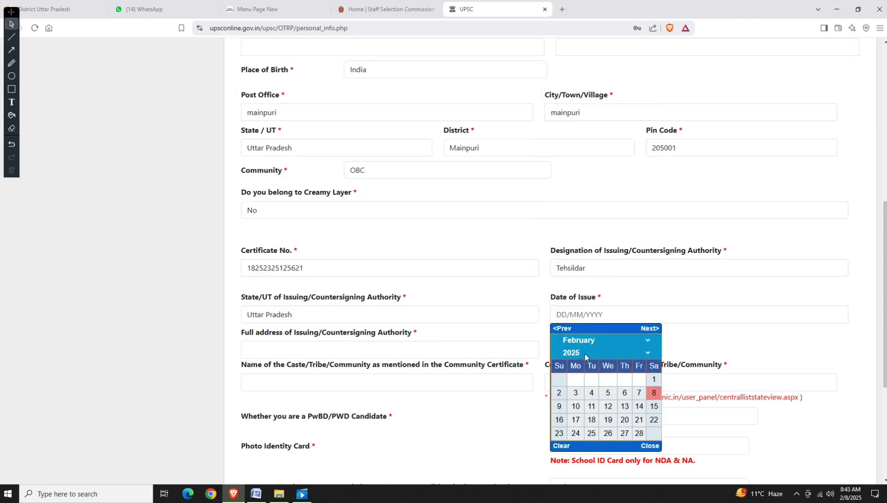
click(584, 344)
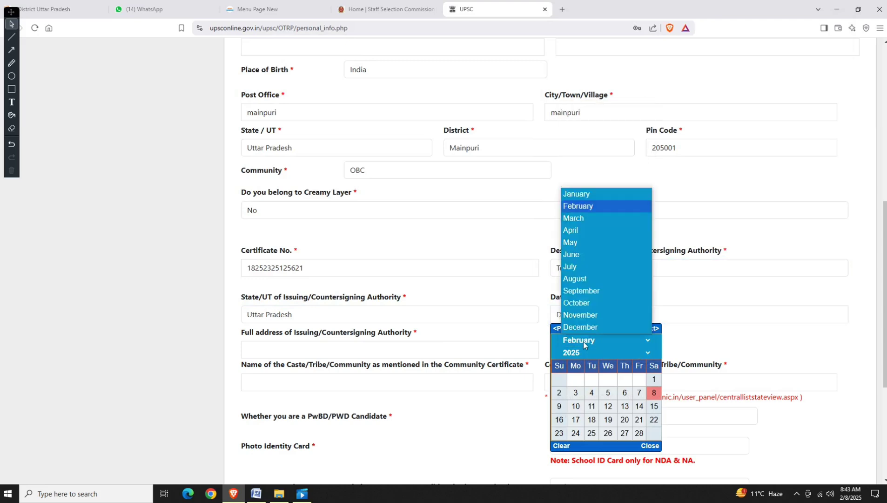
click(577, 195)
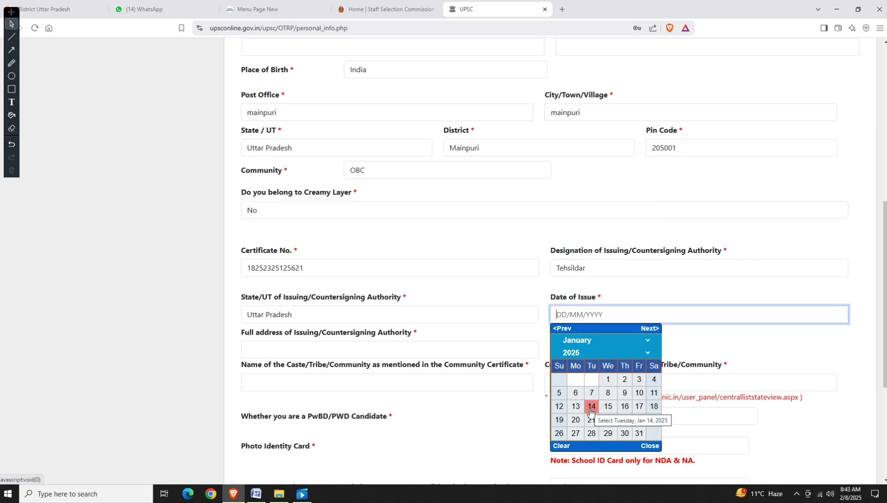
click(591, 407)
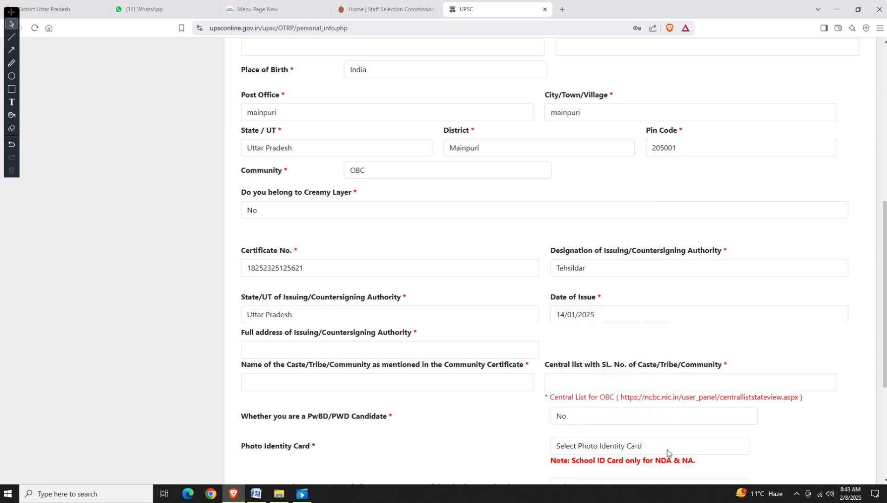
Enter TEHSILDAR MAINPURI as authority address, AHIR as caste, and NA for the central list entry.
click(324, 352)
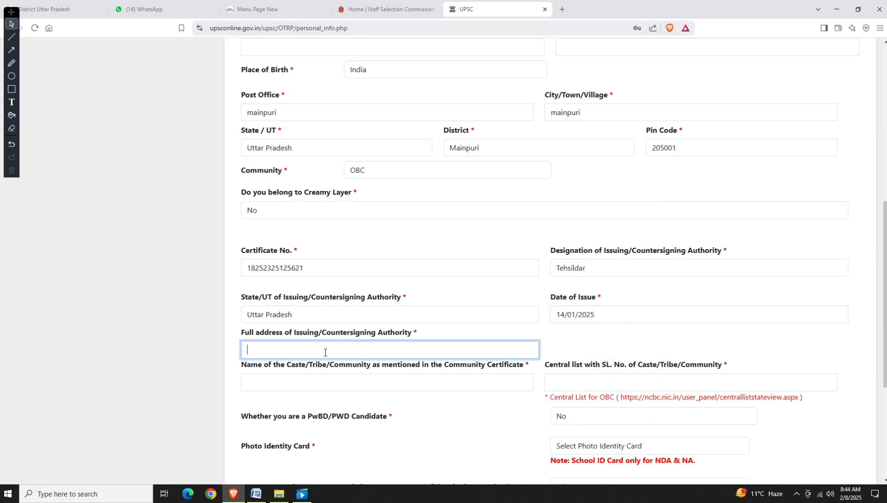
text(TEHSILDAR MAINPURI)
key(Tab)
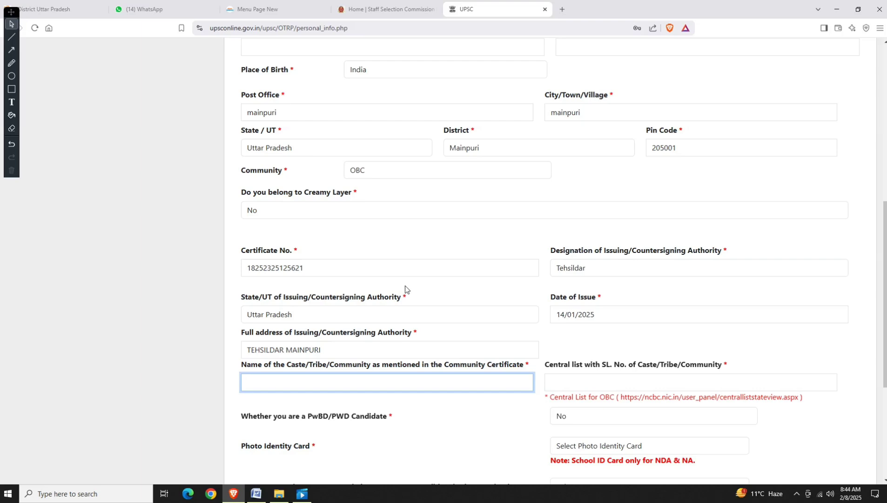
text(AHIR)
scroll(411, 294, down, 1)
scroll(411, 295, down, 3)
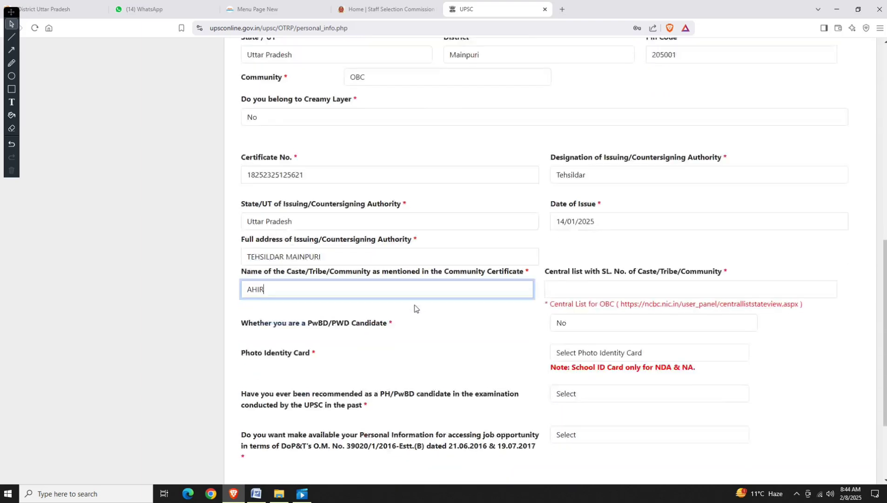
click(590, 243)
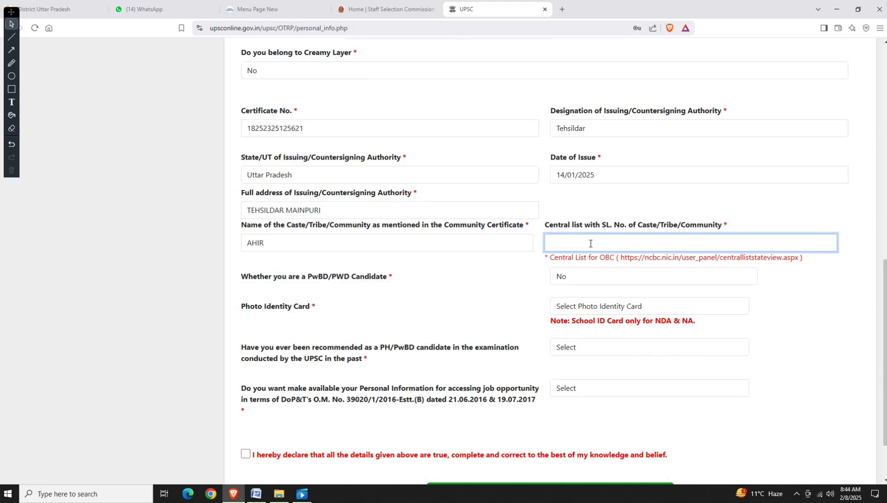
text(NA)
scroll(585, 257, down, 2)
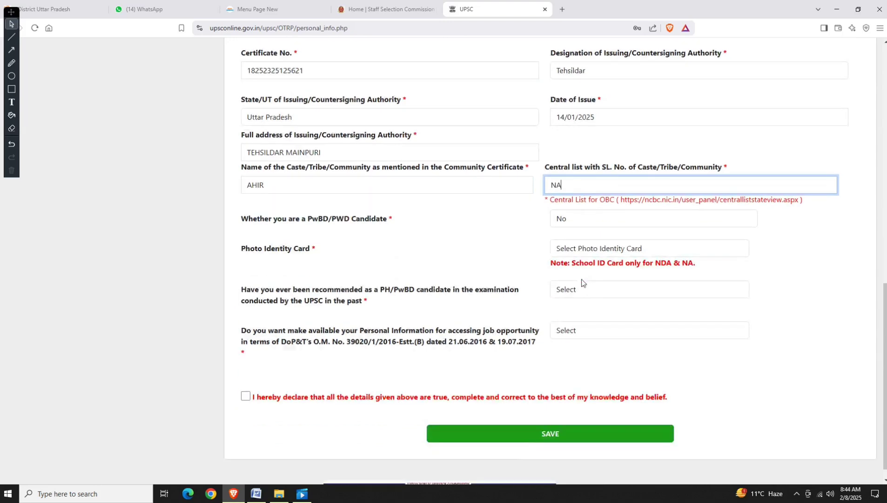
Choose Aadhaar Card as photo ID, consent to authentication, and enter the card number.
click(586, 235)
click(583, 262)
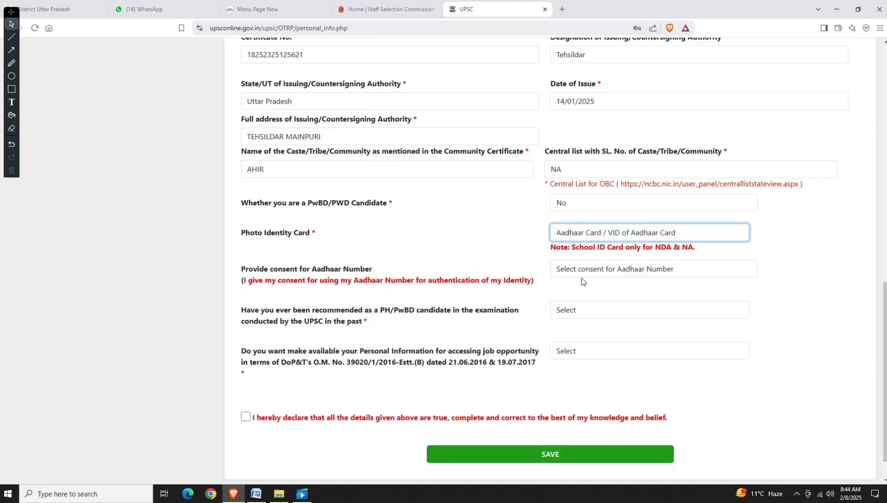
click(581, 272)
key(Down)
click(573, 304)
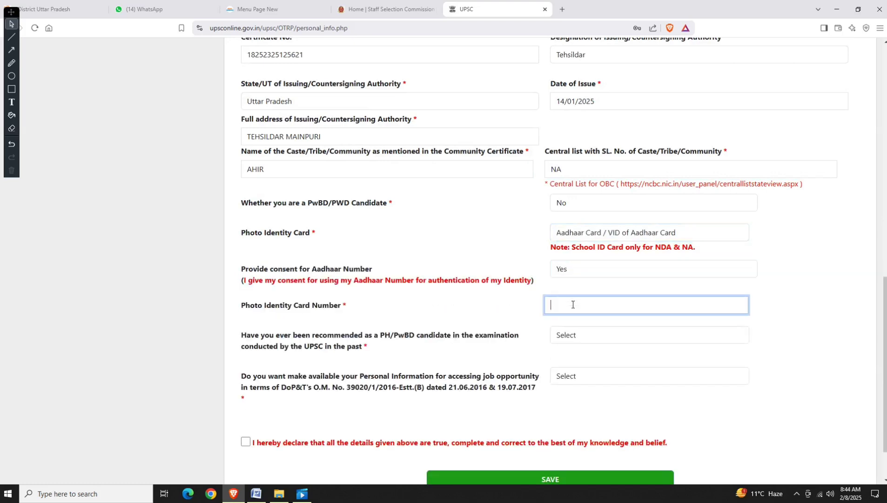
Answer No to past PH/PwBD recommendation and information sharing, and tick the declaration.
key(Tab)
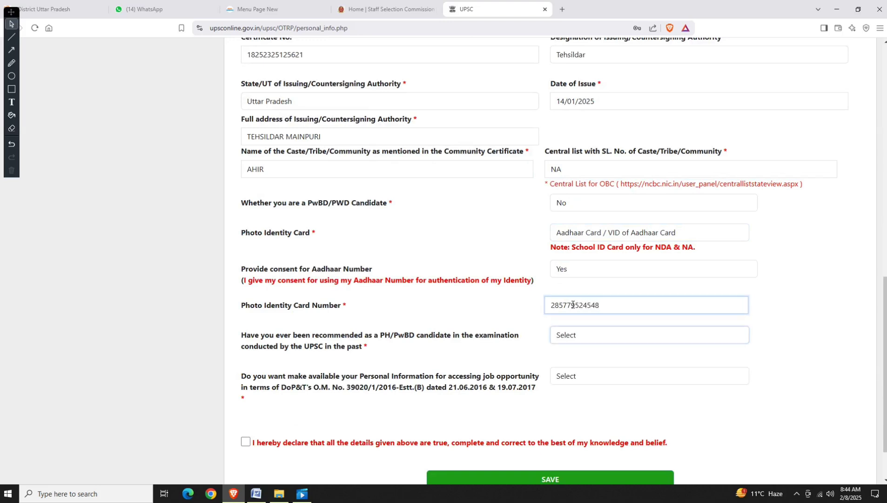
key(n)
key(Tab)
key(n)
key(Tab)
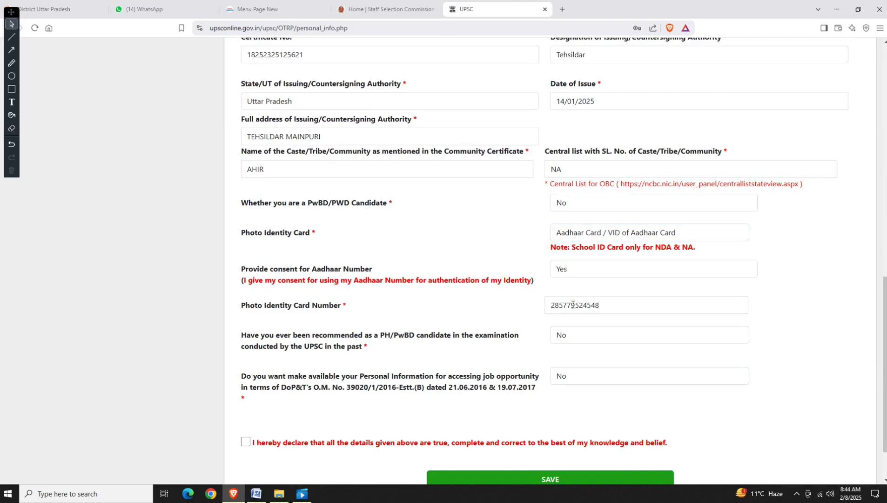
key(space)
Fill Name and Occupation of Spouse with NA and save the personal information.
scroll(559, 372, down, 2)
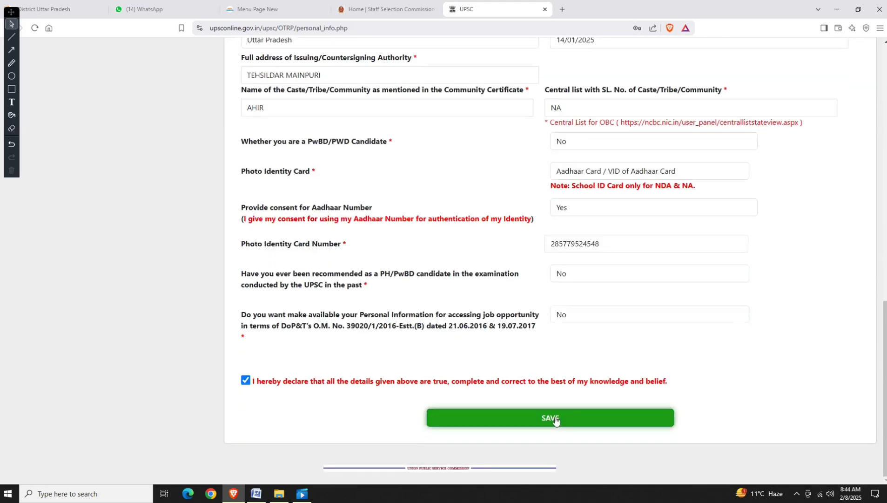
click(555, 419)
click(525, 86)
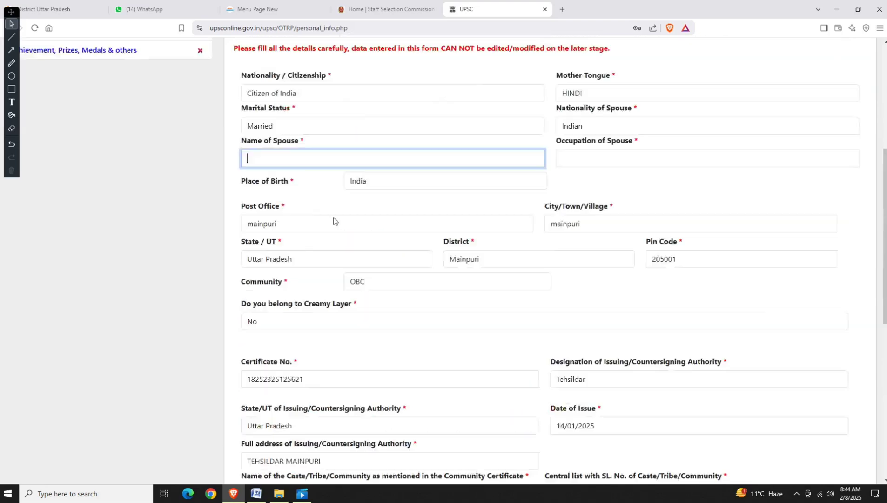
scroll(334, 221, up, 3)
text(NA)
key(Tab)
text(NA)
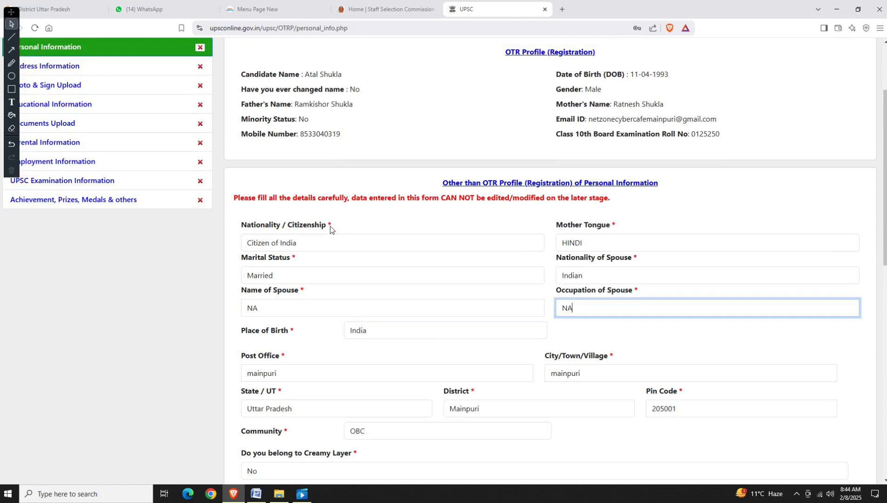
scroll(336, 237, down, 10)
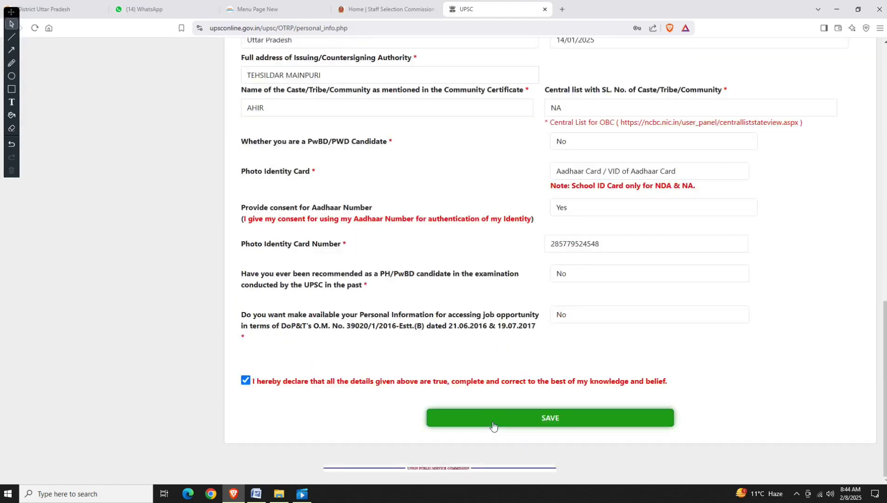
click(494, 425)
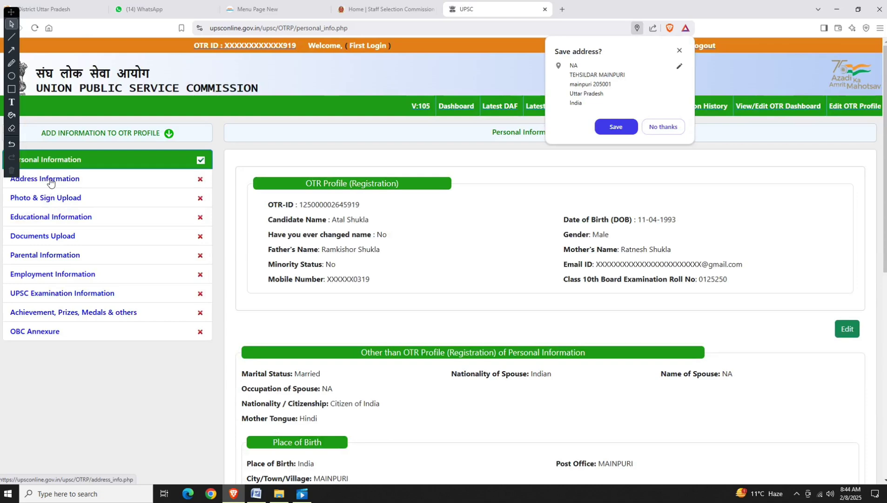
Open the Address Information section and check the permanent address fields.
click(50, 180)
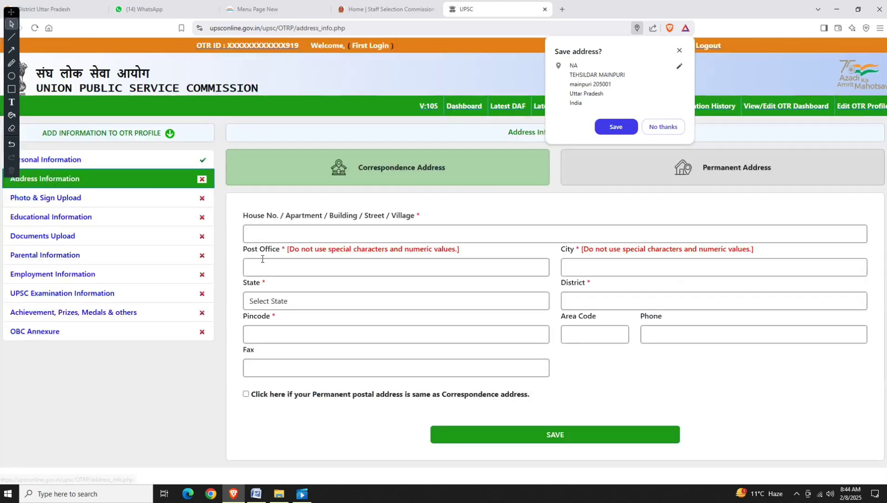
click(270, 227)
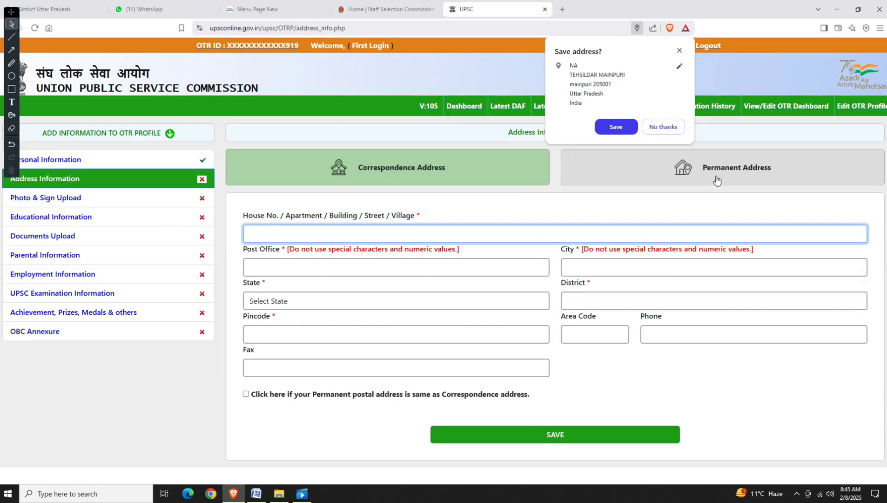
click(680, 181)
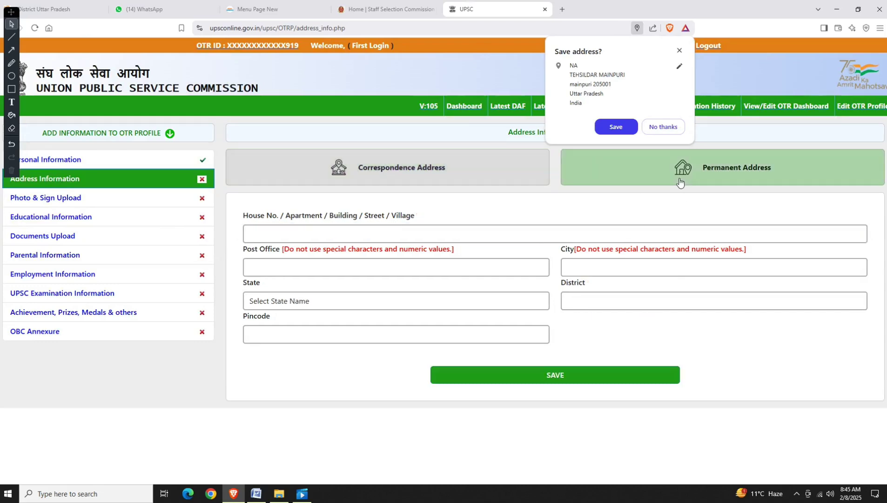
click(344, 178)
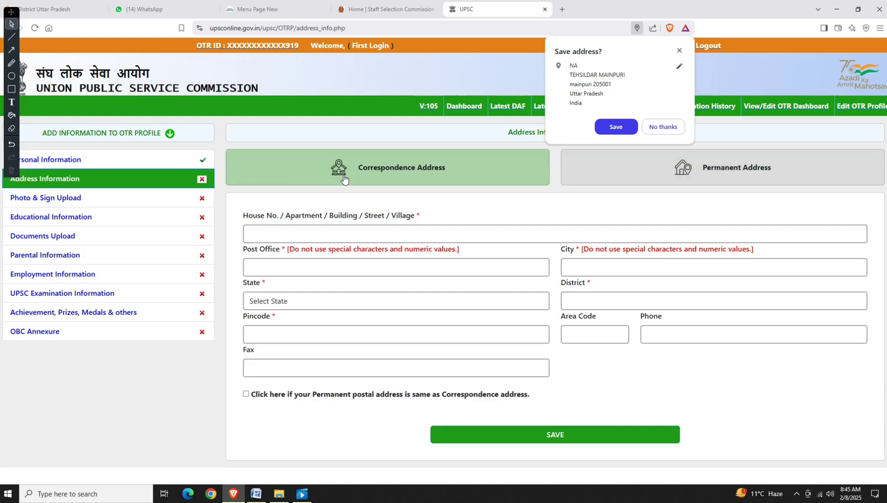
Enter correspondence address MAINPURI, Uttar Pradesh, 205001, mark permanent address same, and save.
click(312, 237)
text(M)
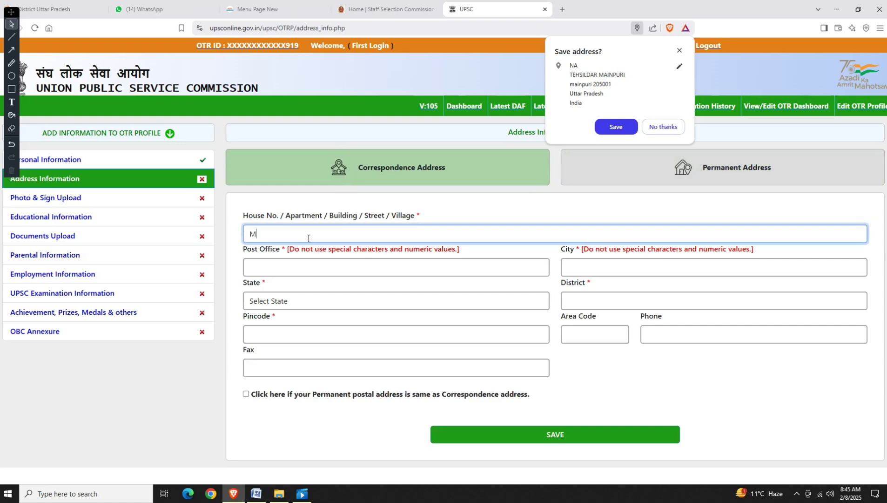
text(AINPURI)
key(Tab)
text(MAINPURI)
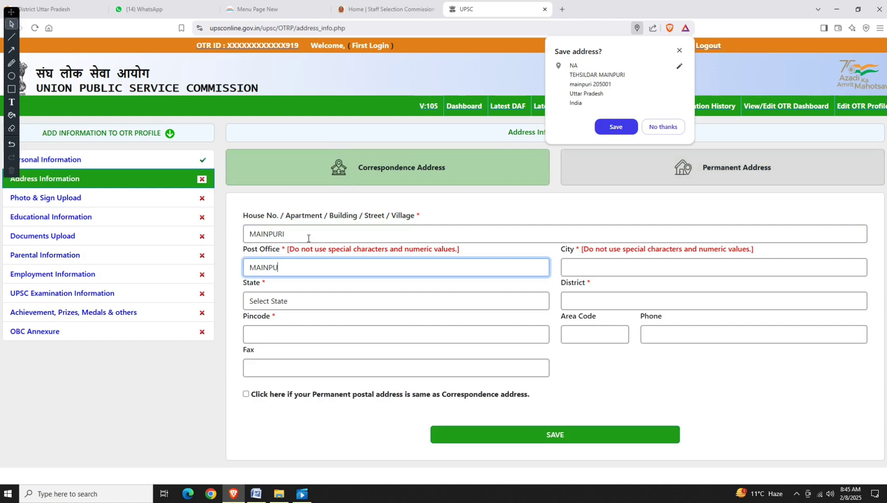
key(Tab)
text(MAINPURI)
key(Tab)
text(u)
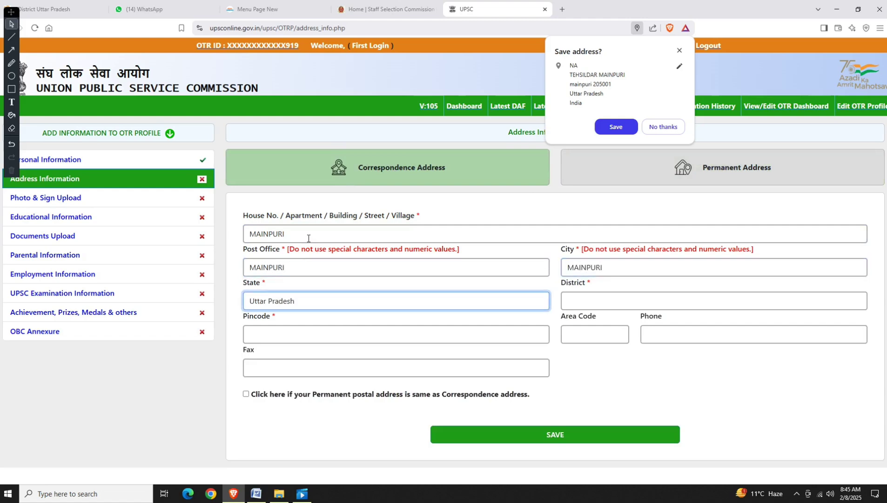
key(Tab)
text(main)
key(Tab)
text(205001)
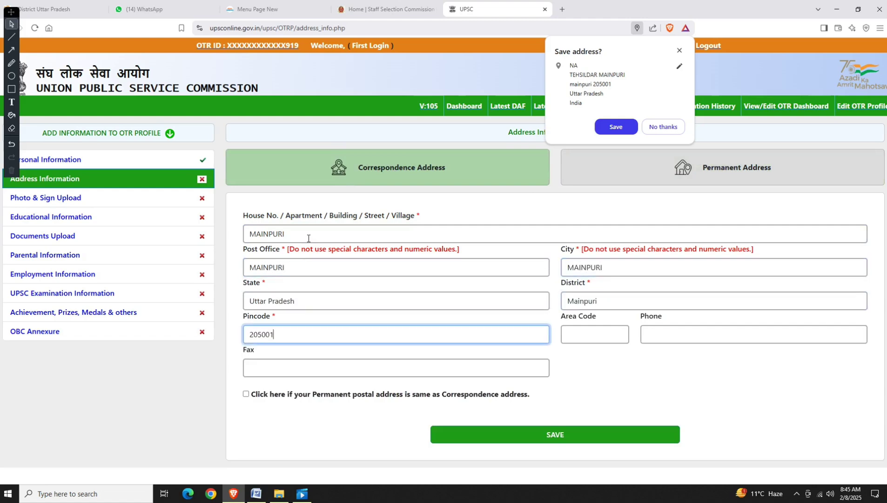
click(247, 394)
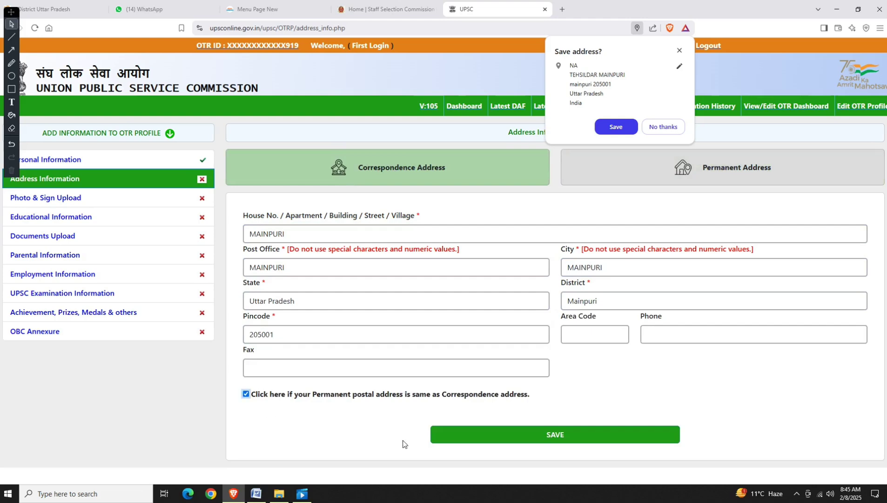
click(461, 435)
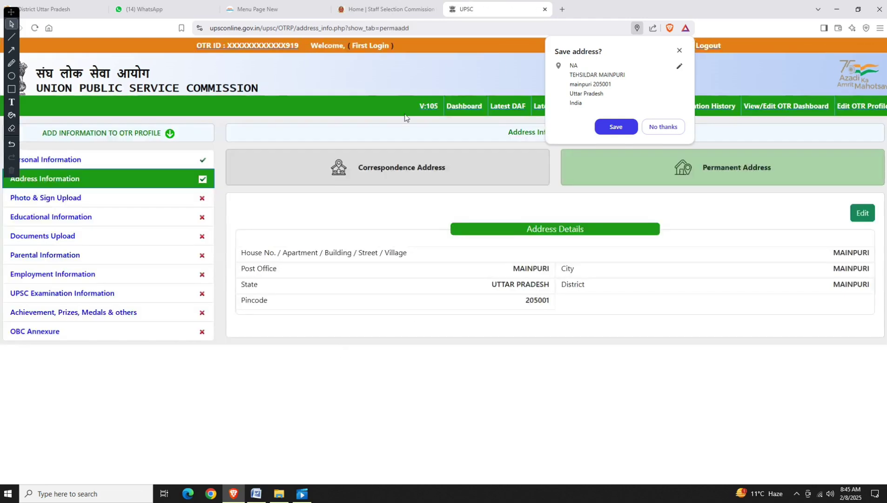
Open Photo & Sign Upload and highlight the photograph pixel dimensions in Note 3.
click(56, 199)
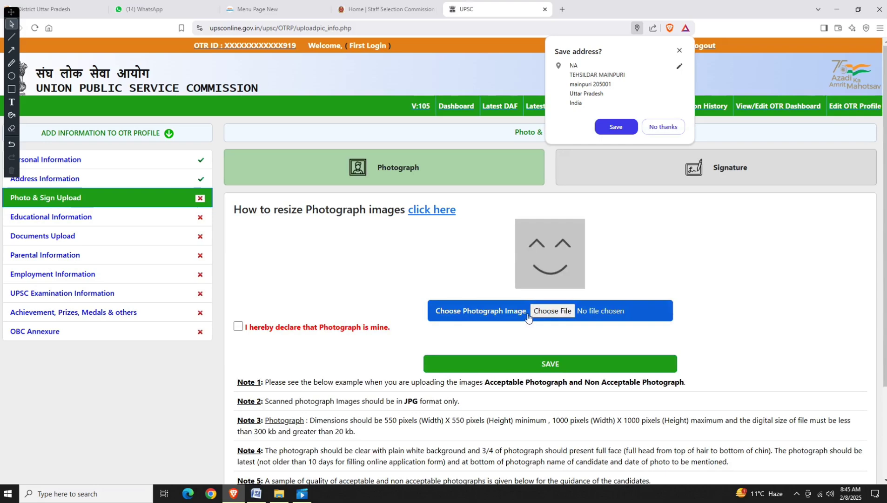
scroll(386, 331, down, 1)
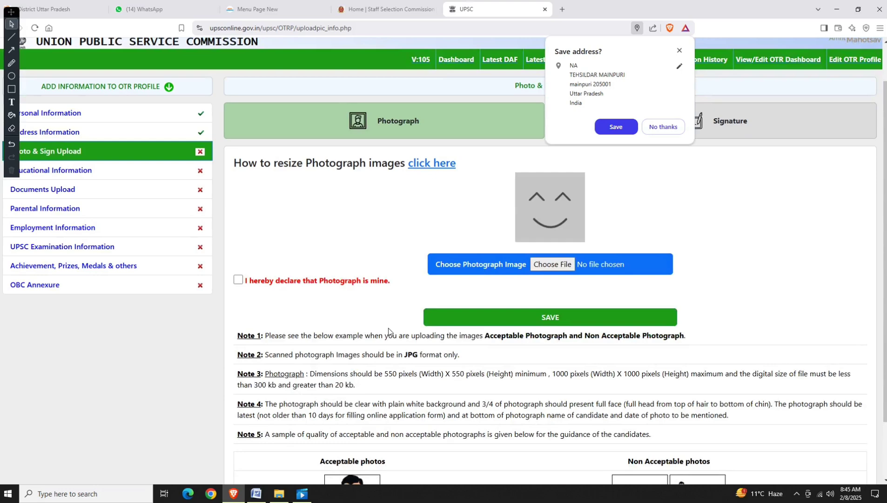
scroll(388, 327, down, 2)
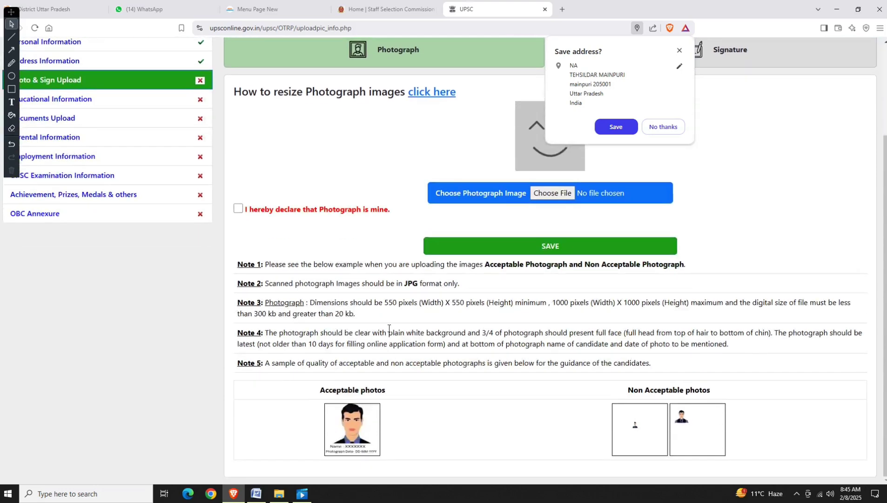
drag(384, 302, 591, 302)
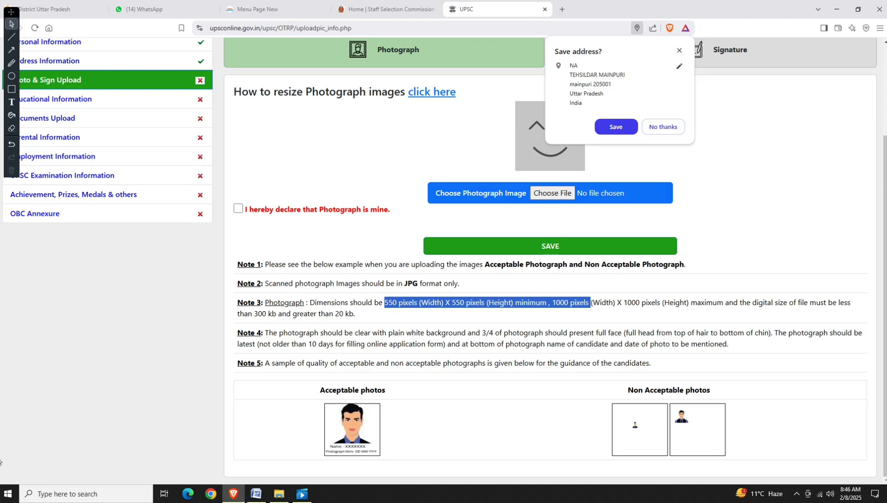
scroll(539, 290, up, 3)
Highlight the signature dimensions and 500-pixel limit, then go to Educational Information.
click(661, 186)
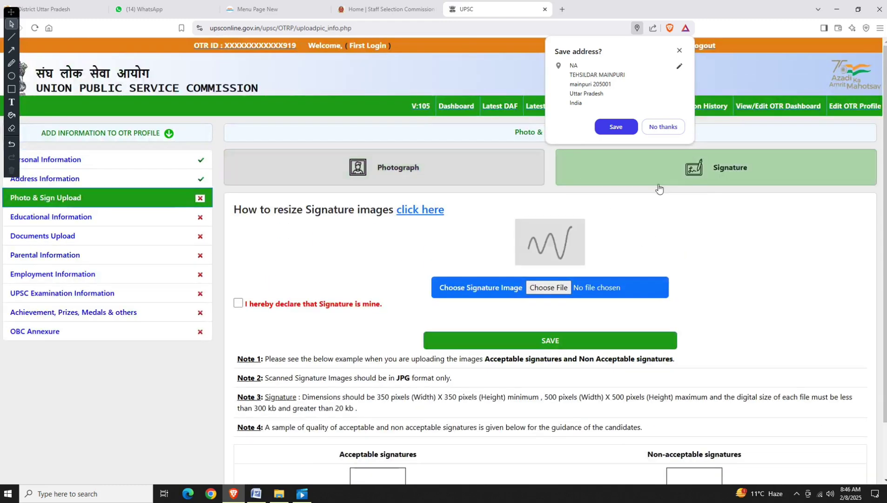
scroll(504, 293, down, 2)
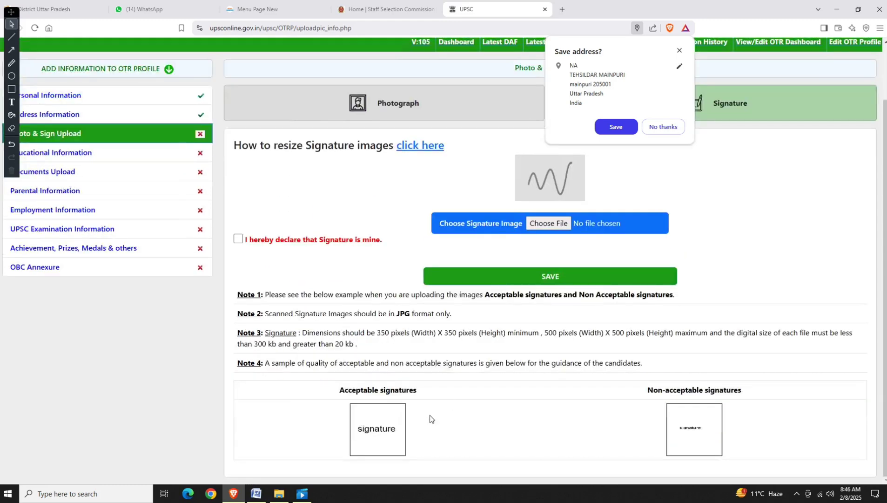
drag(381, 332, 412, 333)
drag(545, 333, 572, 335)
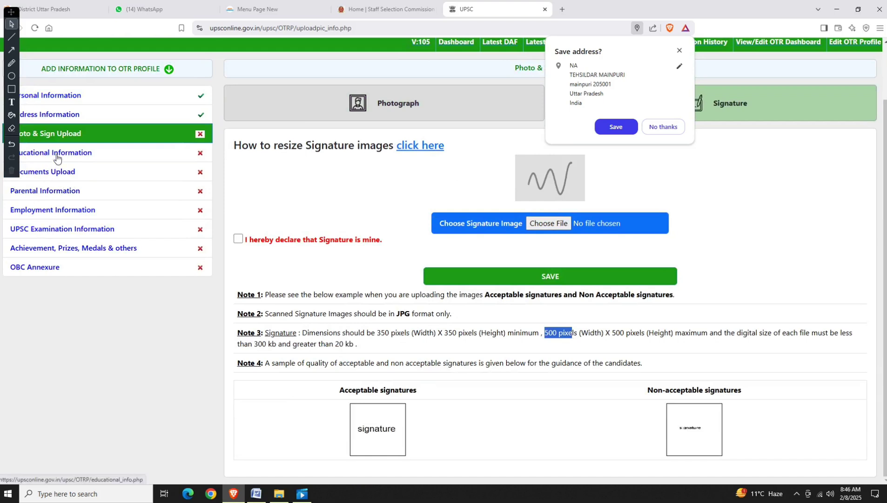
click(56, 161)
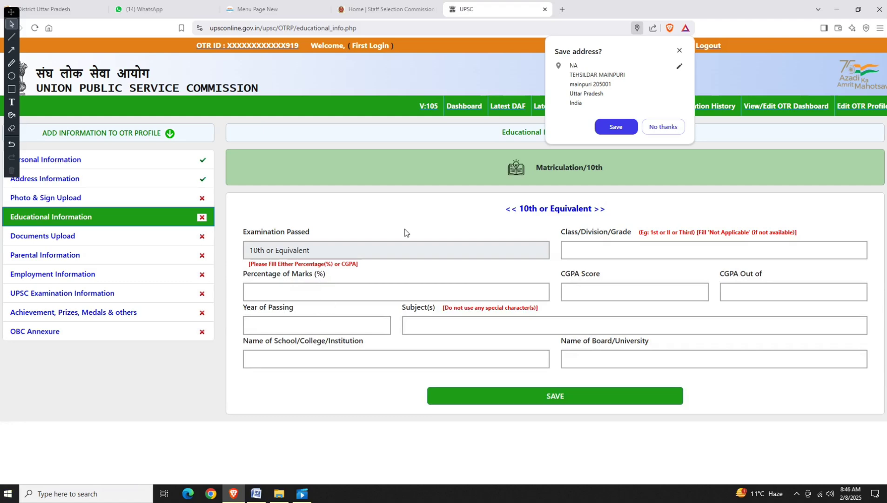
Enter 10th grade Class I, 78% marks, year 2008, and subjects HINDI ENGLISH MATH SCIENCE SOCIAL DRAWING.
click(597, 252)
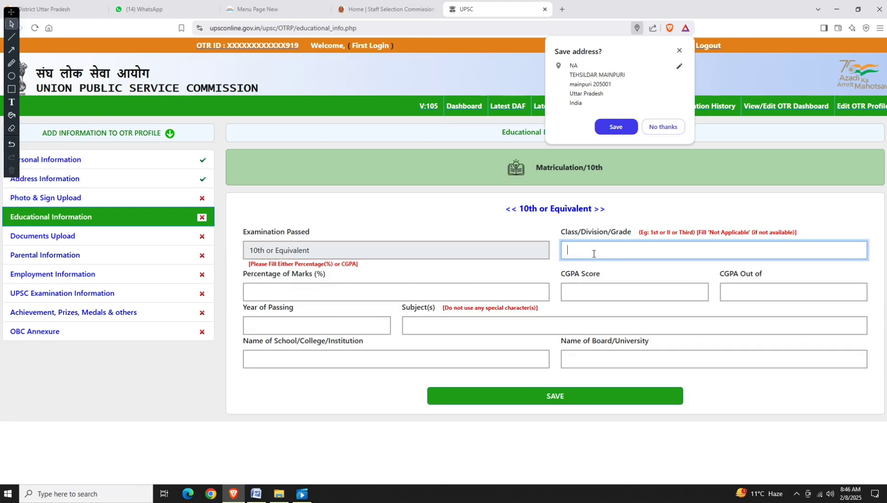
key(Tab)
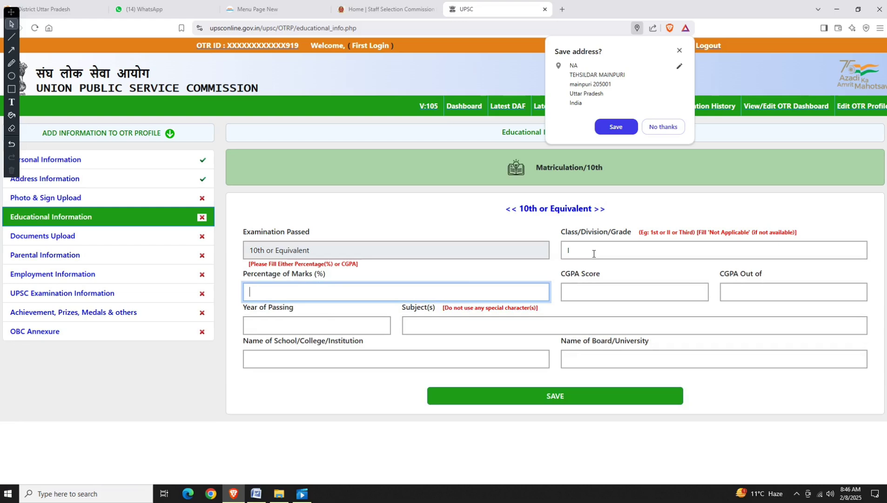
text(78)
key(Tab)
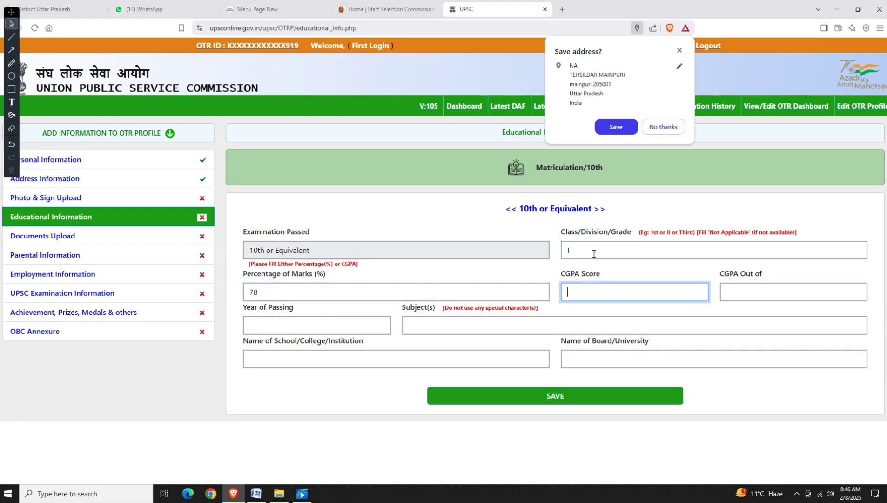
key(Tab)
key(Tab)
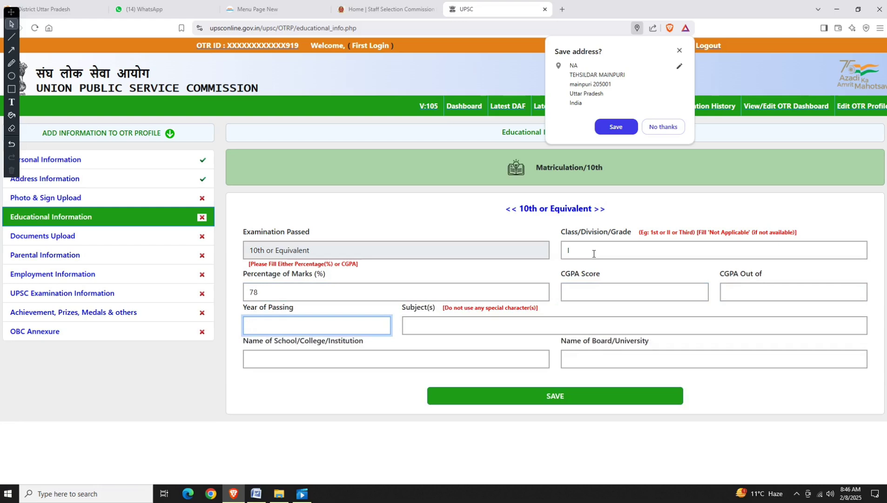
text(2008)
key(Tab)
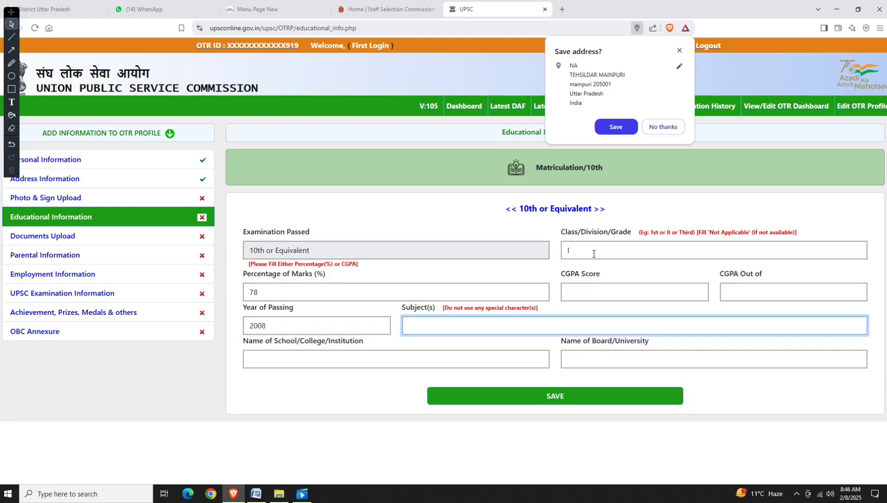
text(HINDI ENGLISH MATH SCI )
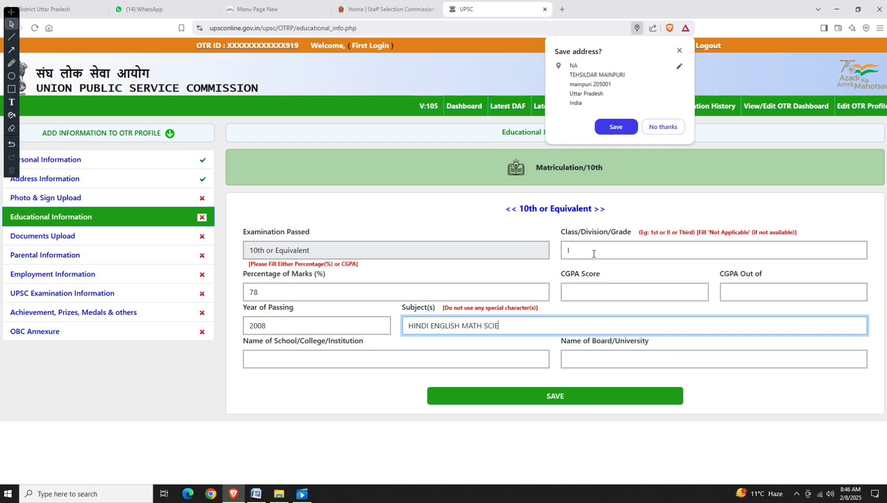
text(NCE SOCIAL DRAWING)
Enter UP BOARD as both school and board name and save the 10th details.
key(Tab)
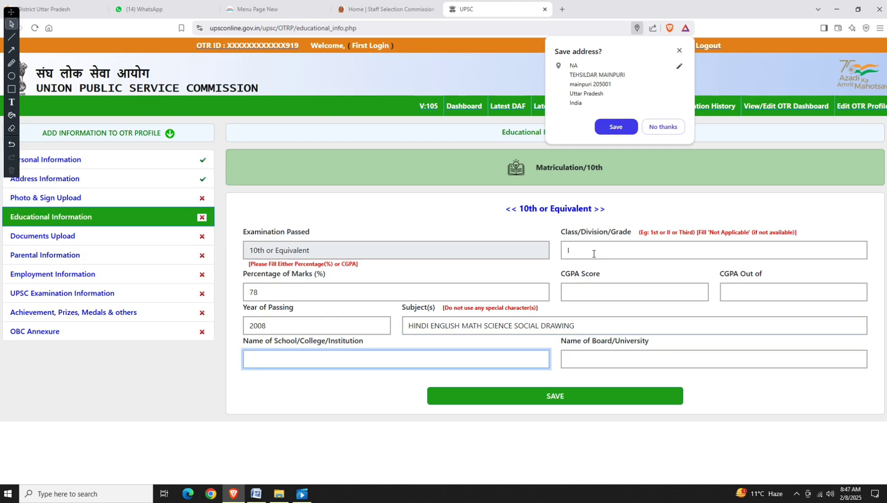
text(UP BOARD)
key(Tab)
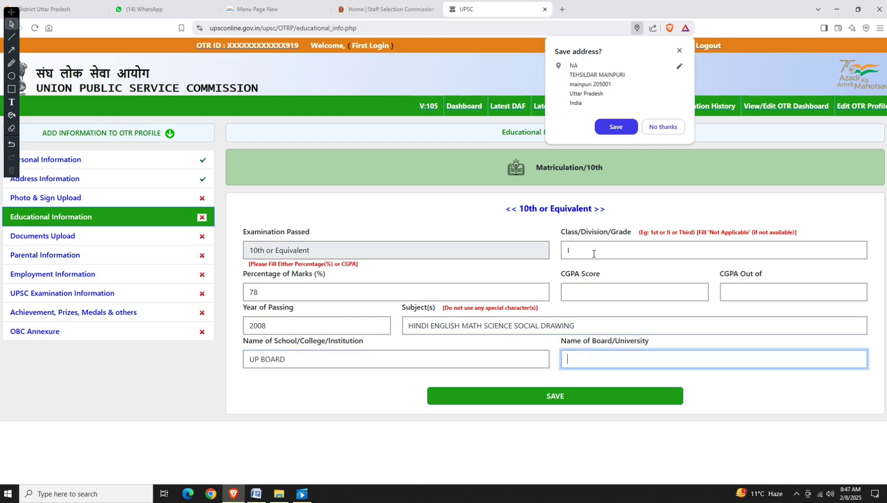
text(UP BOARD)
click(536, 398)
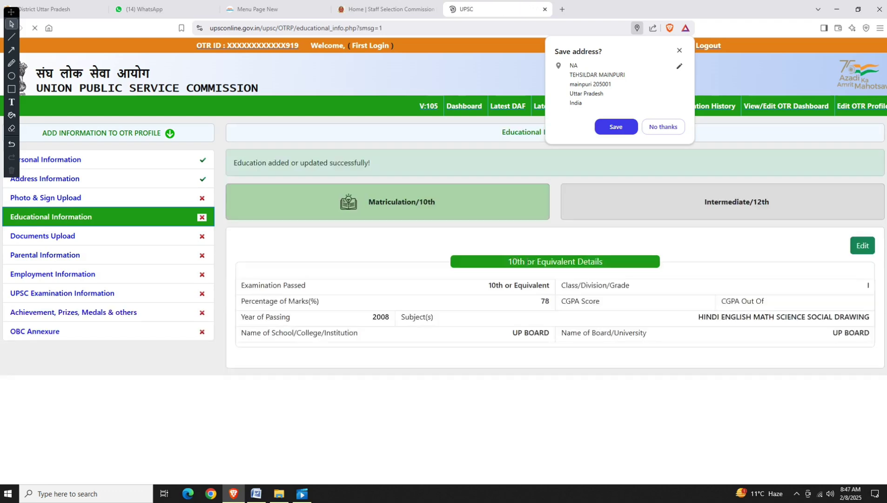
Open the Intermediate/12th section and mark its status Completed.
click(679, 201)
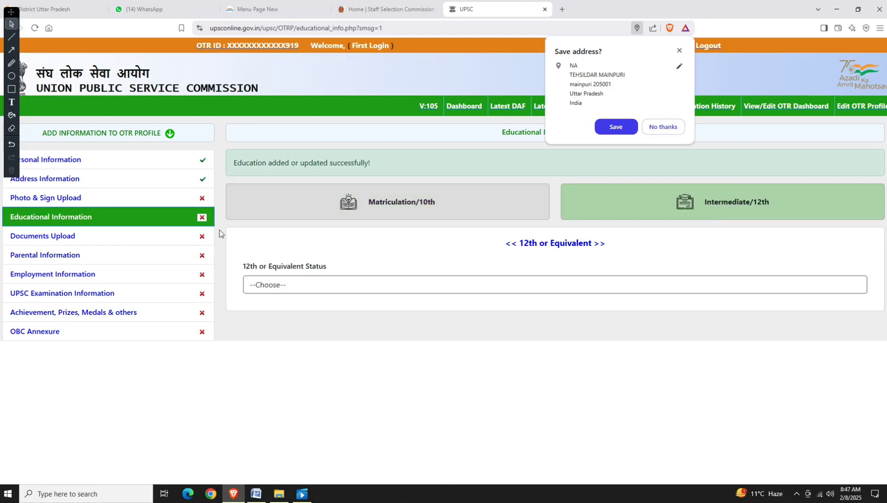
click(292, 287)
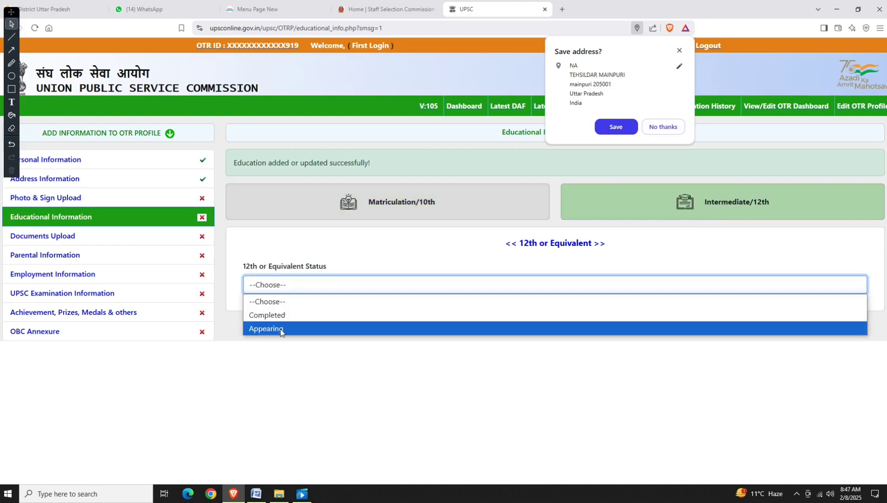
scroll(280, 329, down, 1)
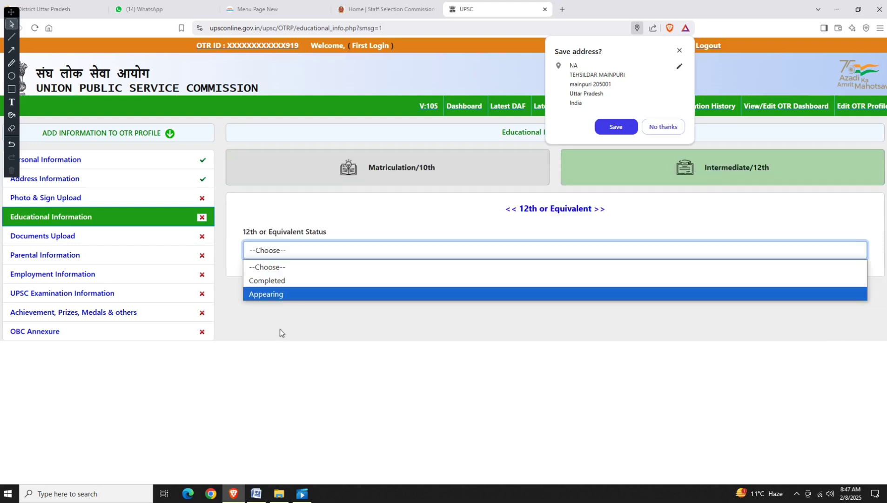
click(286, 281)
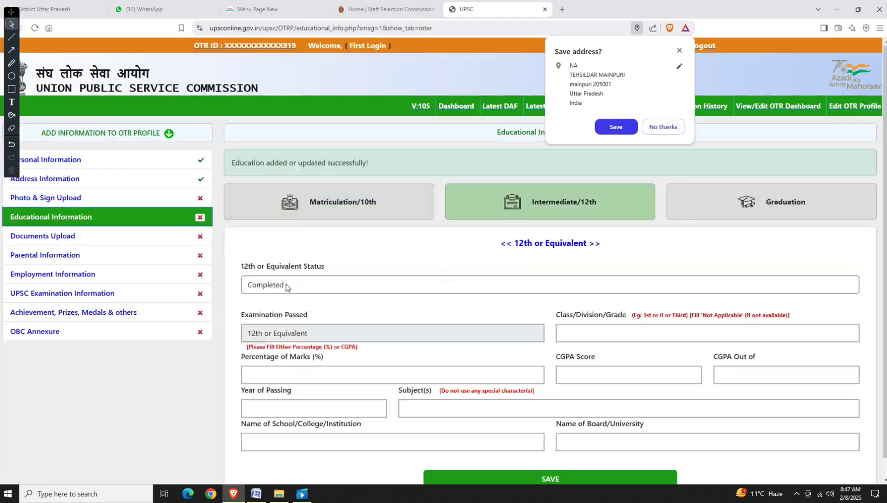
scroll(289, 290, down, 1)
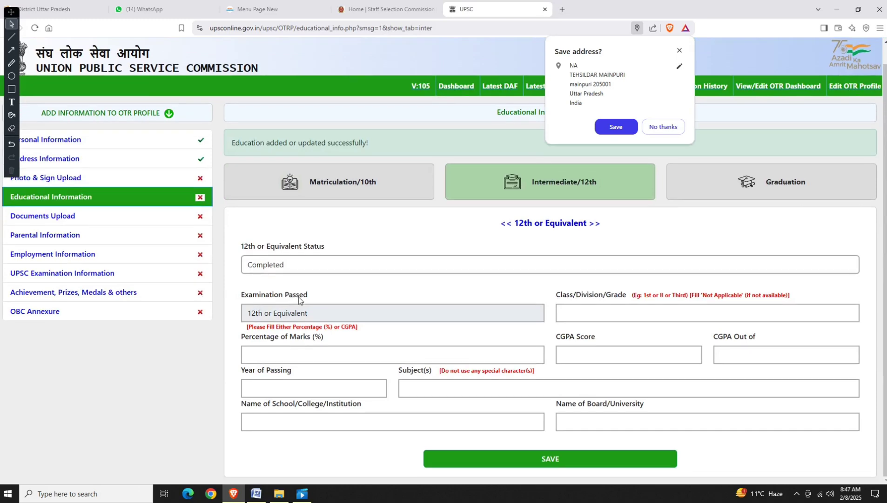
Enter 12th grade Class I, 78% marks, passing year 2010, and subjects PCM.
click(564, 318)
key(Tab)
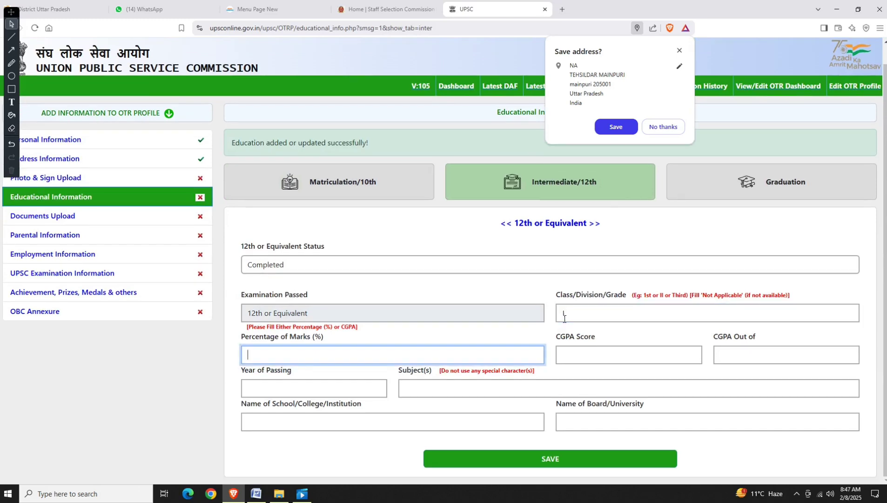
text(78)
key(Tab)
key(Tab)
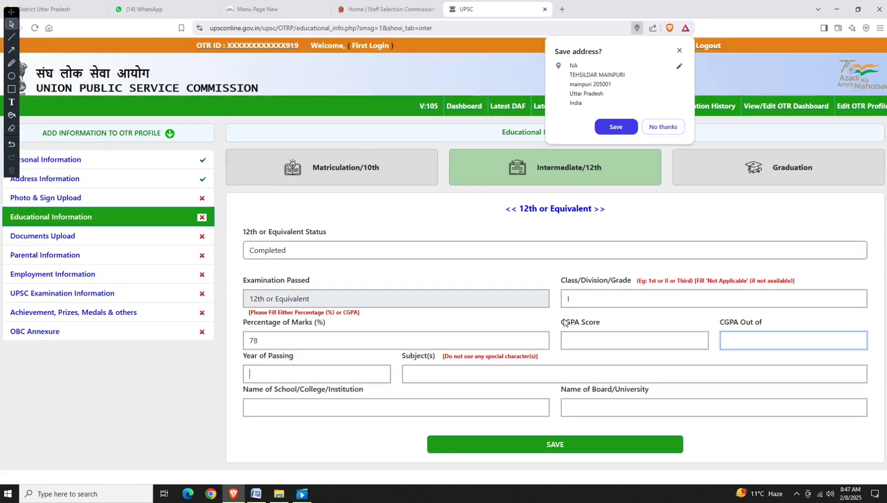
key(Tab)
text(2010)
key(Tab)
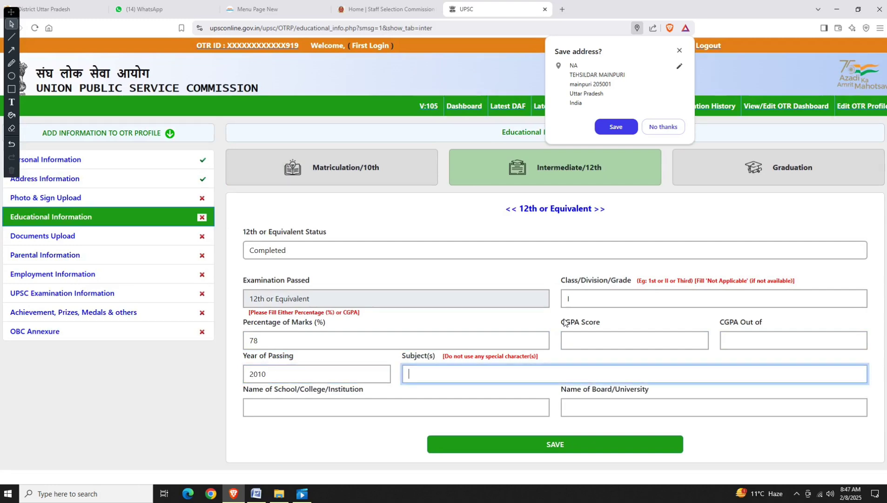
text(PCM)
Enter MAINPURI as school and UP BOARD as board, save, and begin the Graduation form.
key(Tab)
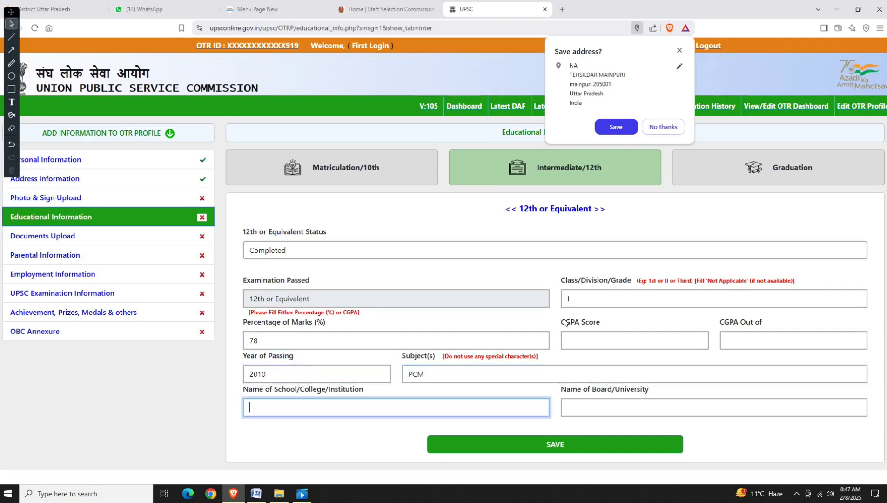
text(MAINPURI)
key(Tab)
text(UP BAR)
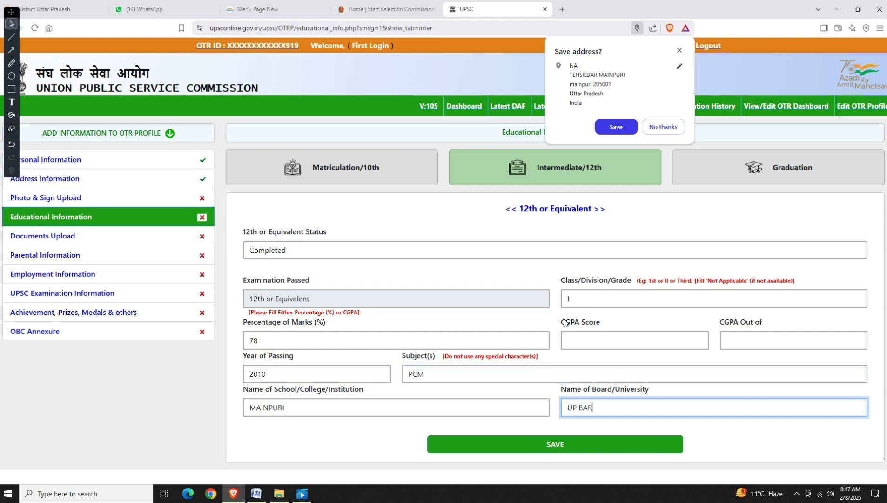
key(BackSpace)
key(BackSpace)
text(OARD)
click(562, 450)
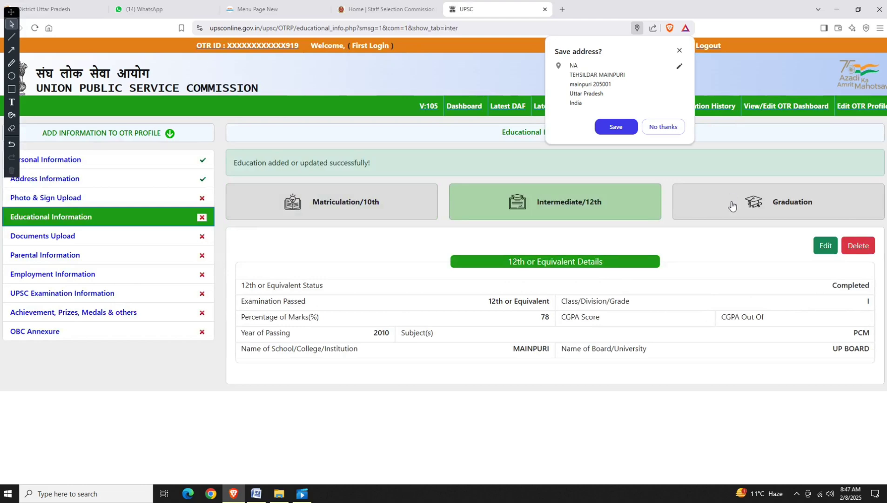
click(731, 205)
click(277, 287)
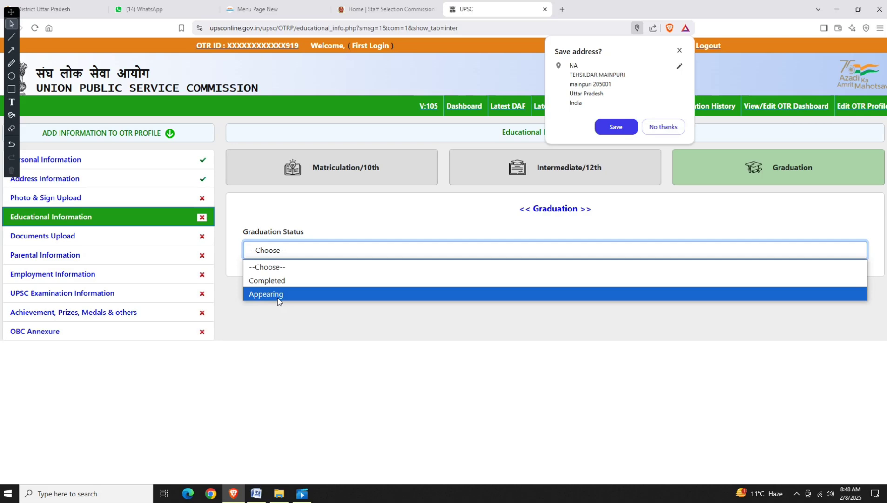
Set the graduation status to Completed, stream to Science and degree to B.SC.
click(278, 300)
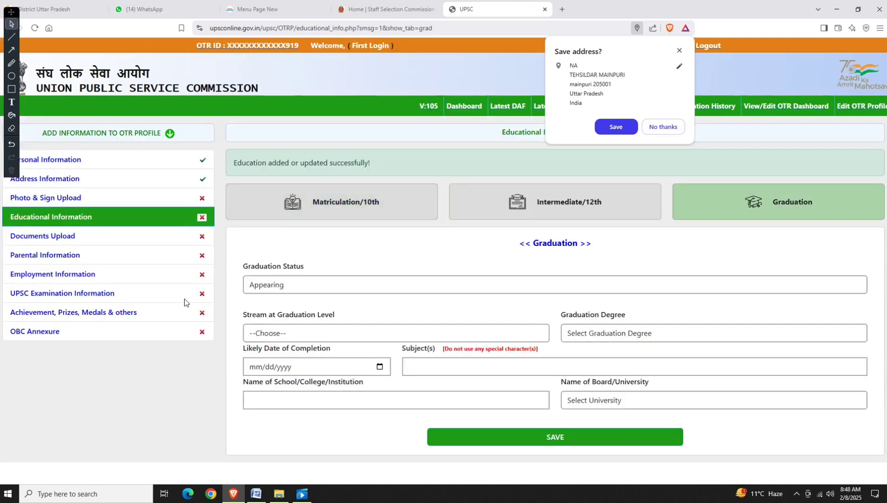
click(293, 285)
click(289, 314)
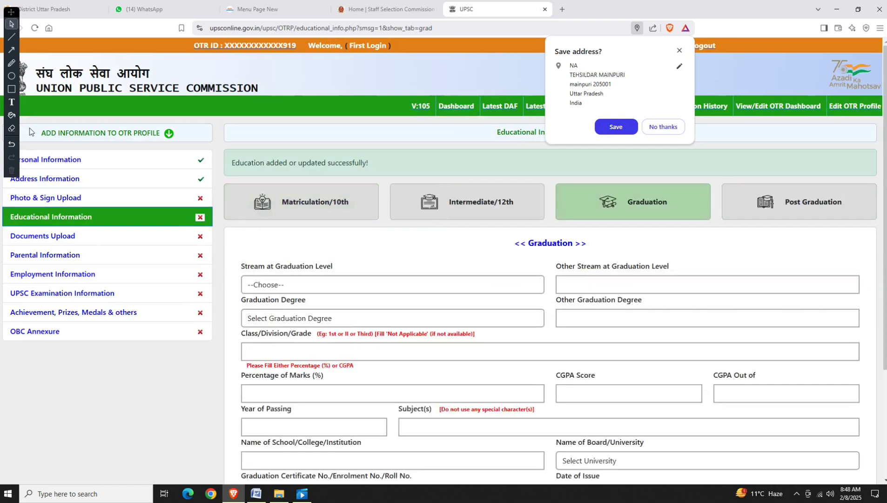
scroll(318, 280, down, 1)
scroll(318, 280, down, 1)
click(291, 260)
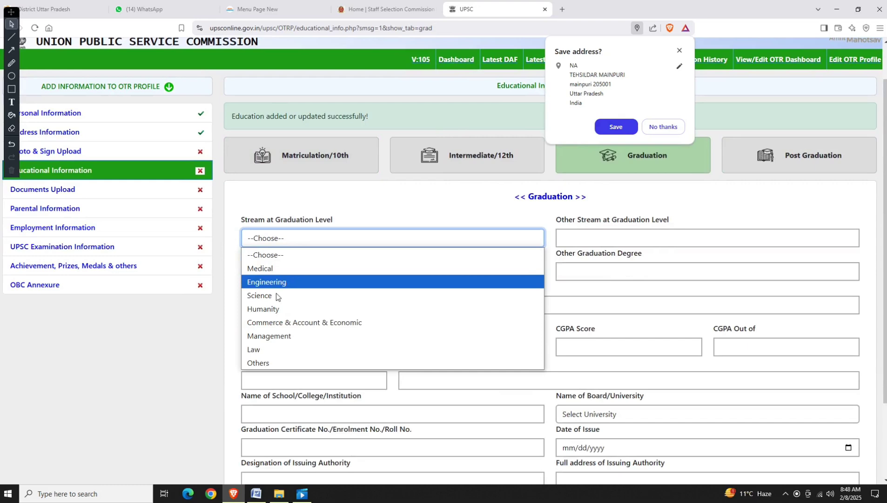
scroll(272, 314, down, 1)
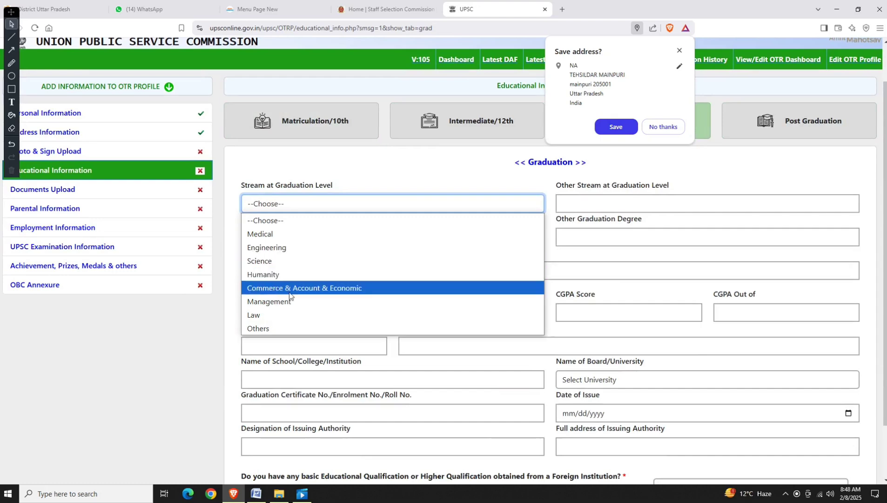
click(281, 261)
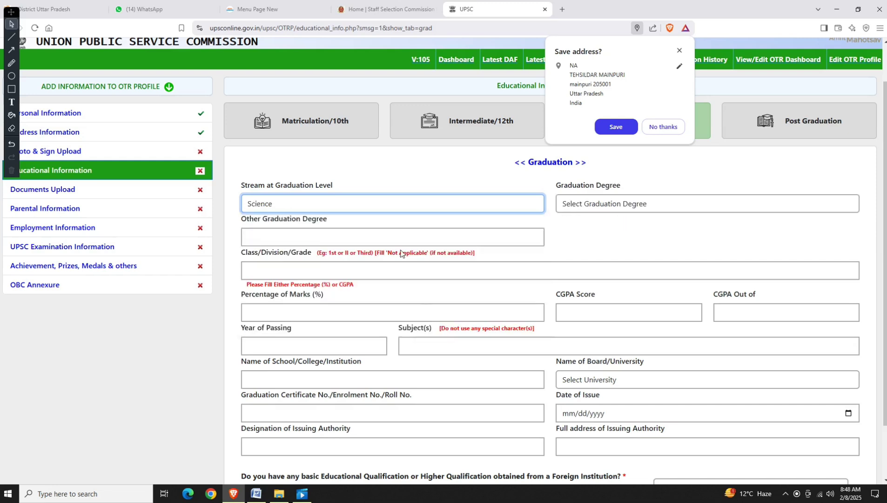
click(608, 208)
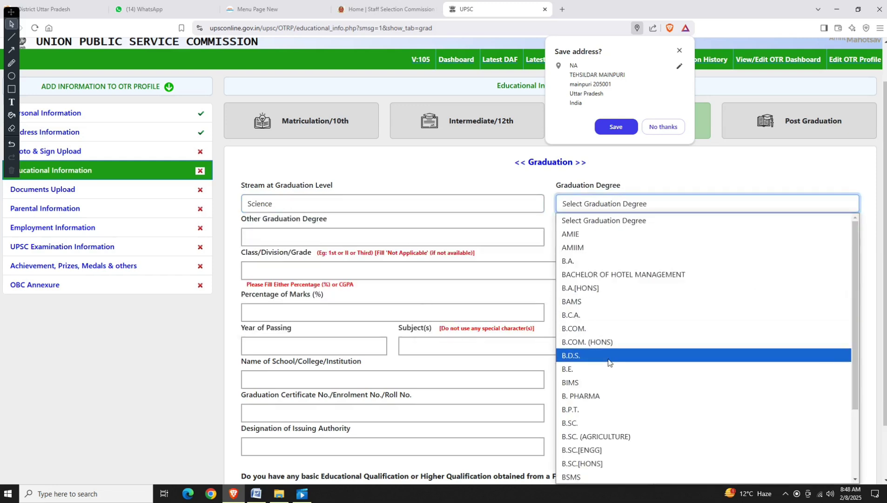
click(587, 424)
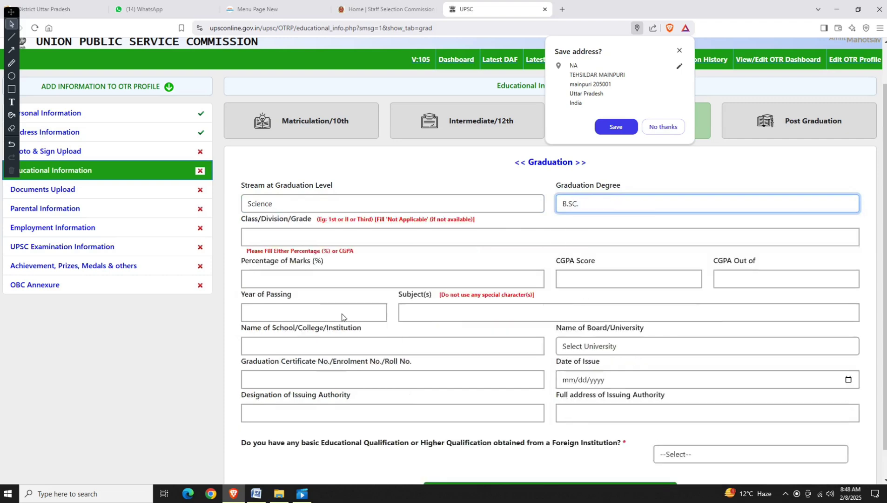
Enter grade I, 78% marks, passing year 2013, subjects PCM and college MANPURI.
click(286, 232)
text(I)
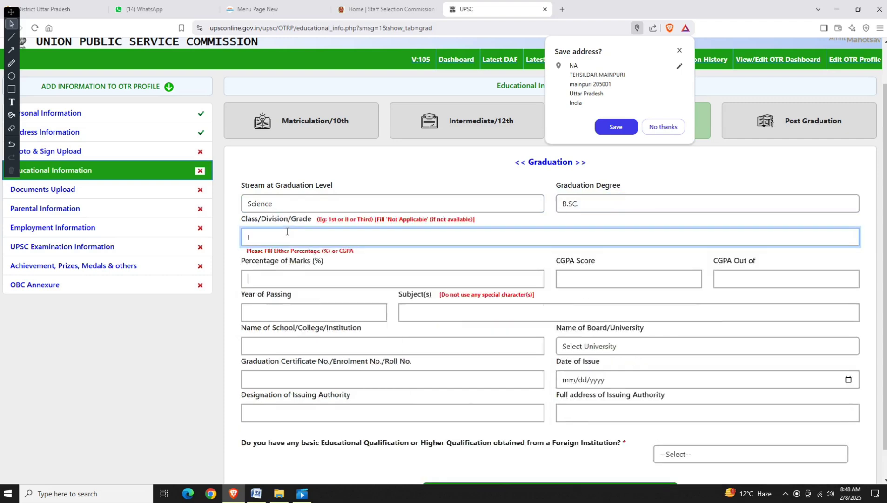
key(Tab)
text(45)
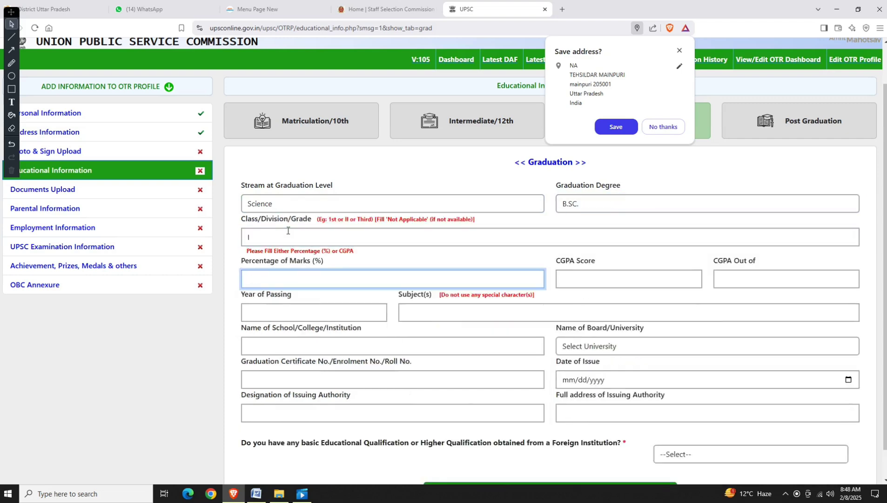
text(78)
key(Tab)
key(Tab)
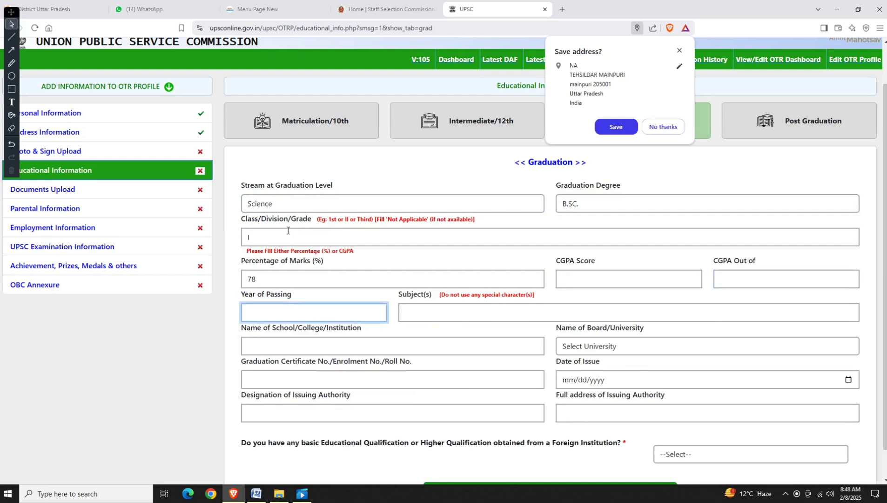
text(2012)
key(BackSpace)
key(Tab)
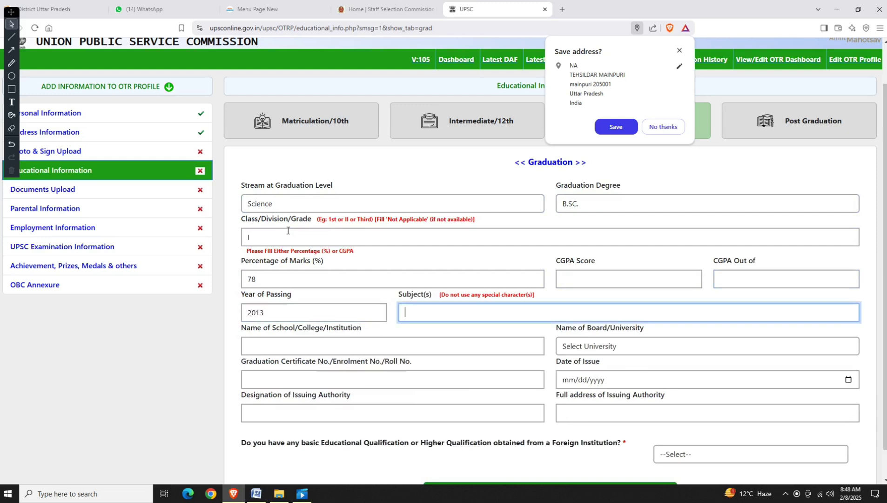
text(PCM)
key(Tab)
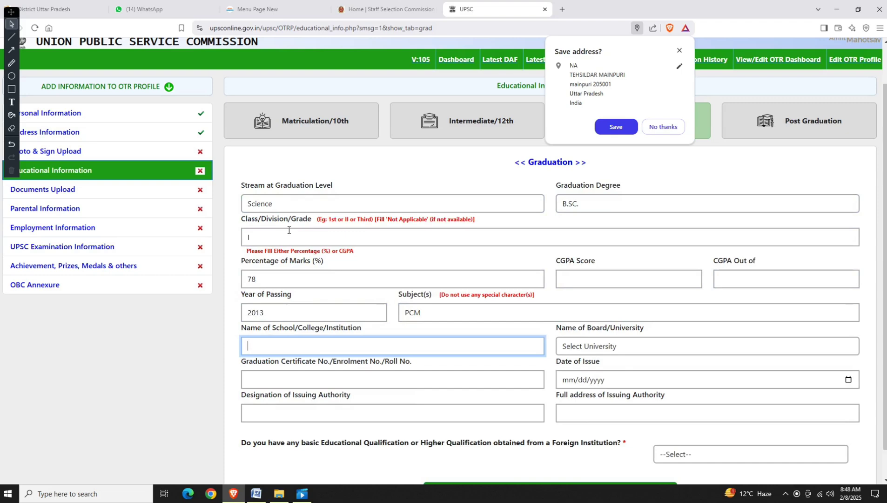
text(MANPURI)
Select Dr Bhim Rao Ambedkar University, Agra as the university.
click(602, 351)
key(d)
key(d)
key(d)
key(d)
key(d)
key(d)
key(d)
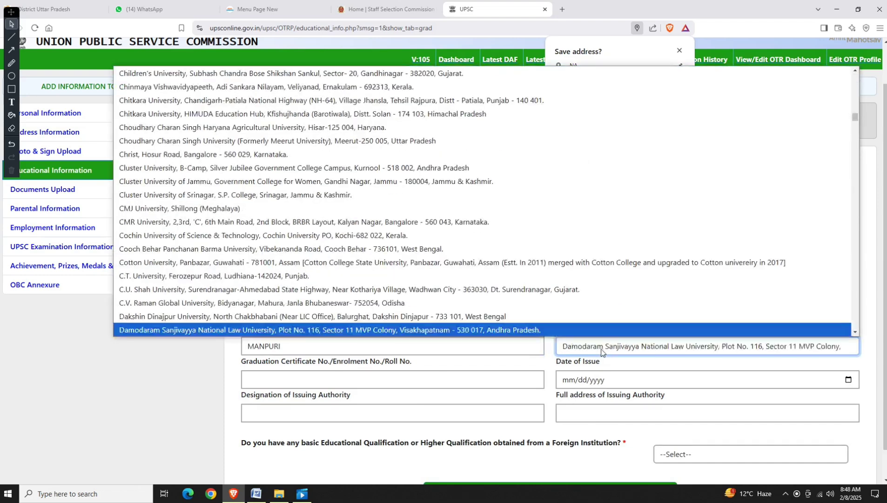
key(d)
key(d)
key(d)
key(d)
key(d)
key(d)
key(d)
key(d)
key(d)
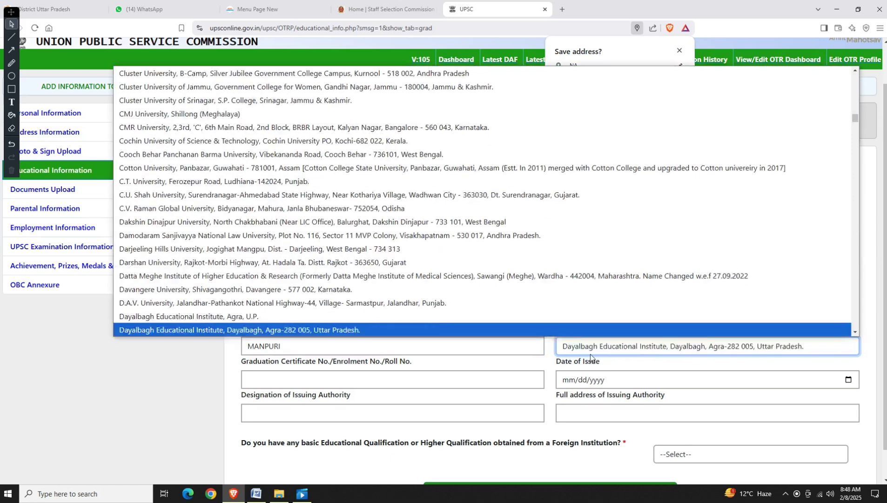
key(d)
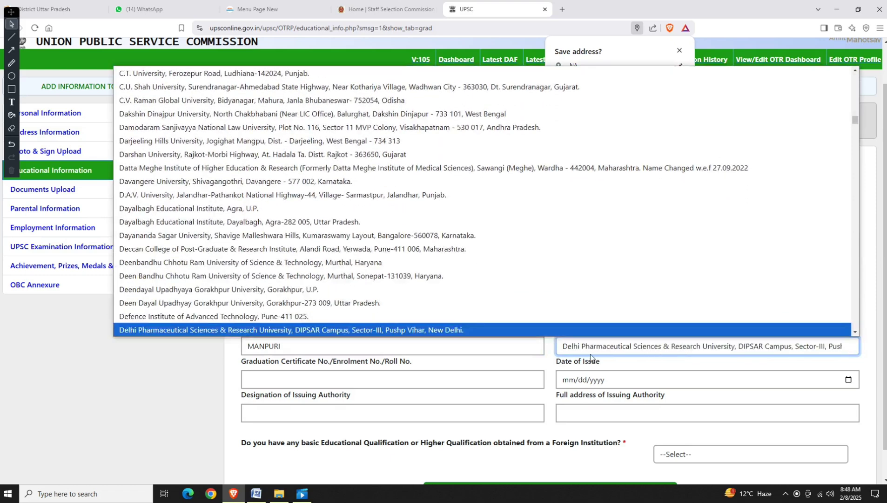
key(d)
key(r)
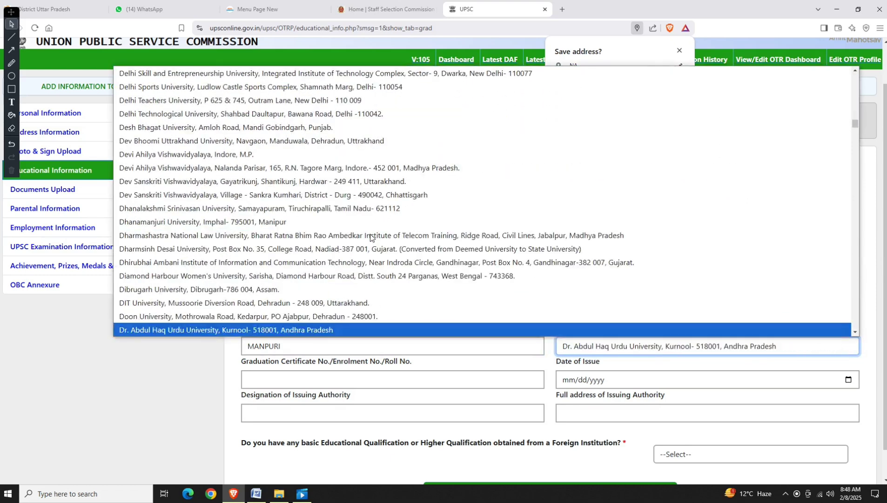
key(d)
key(d)
key(d)
key(d)
key(d)
key(d)
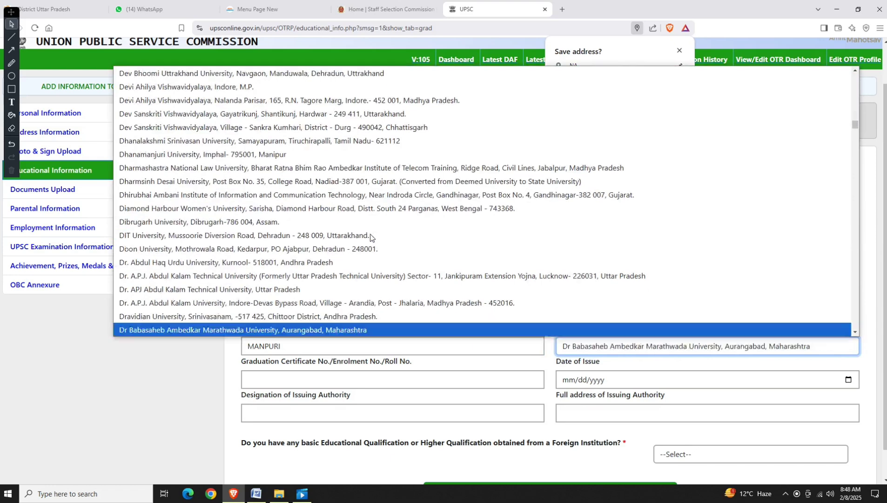
key(d)
key(d)
key(d)
key(d)
key(d)
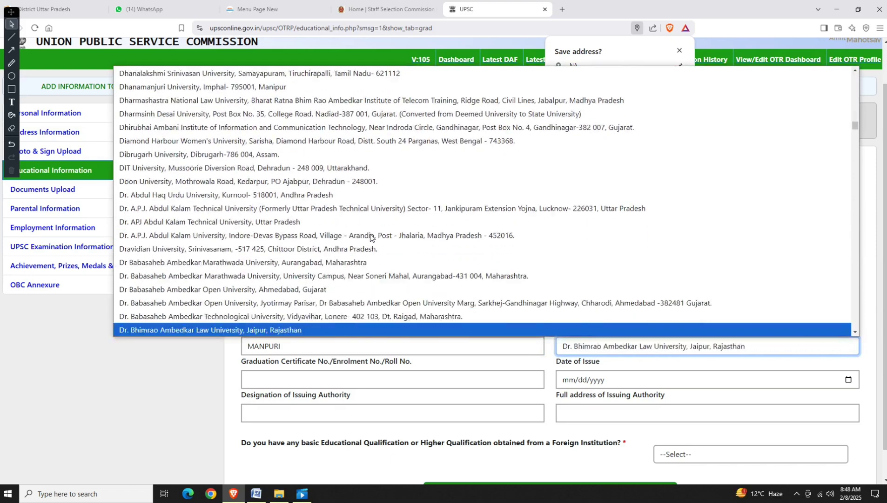
key(d)
key(Up)
key(Return)
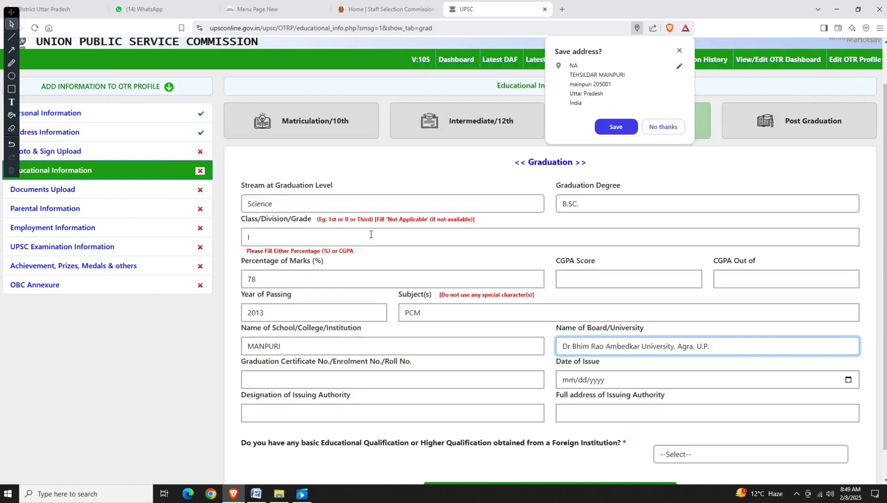
Enter the graduation certificate number and set the issue date to 07/07/2013.
click(327, 376)
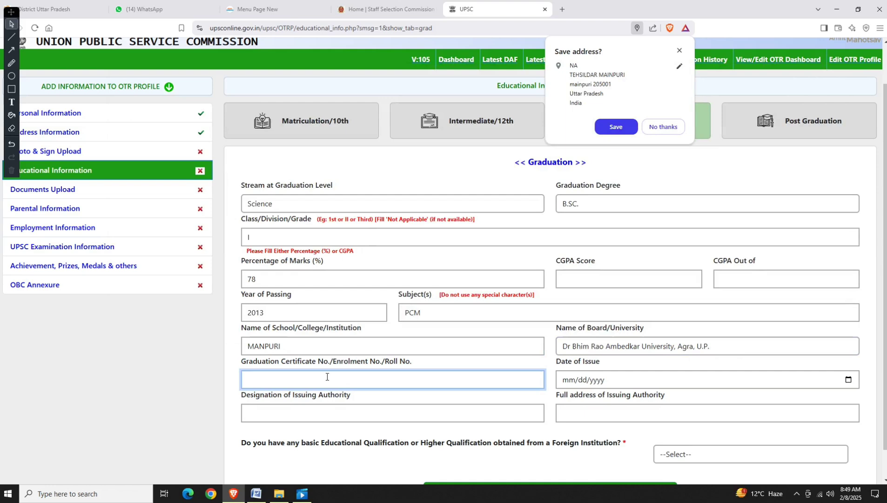
key(Tab)
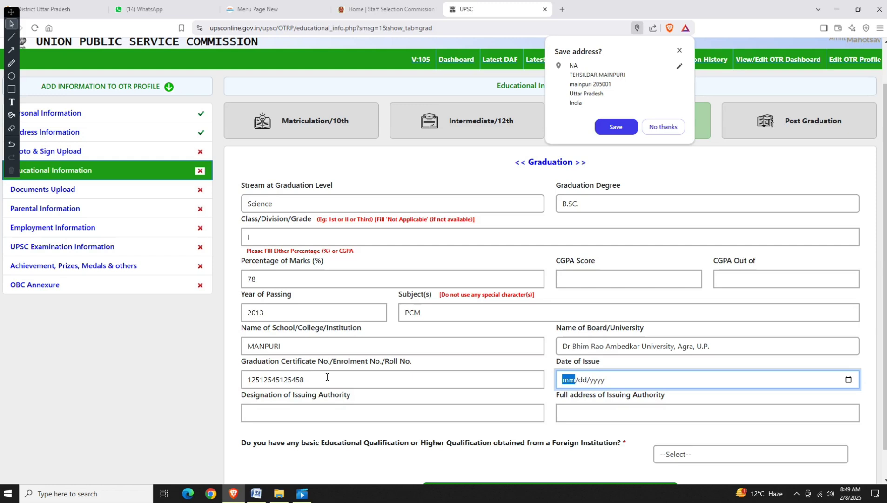
text(01/07/2013)
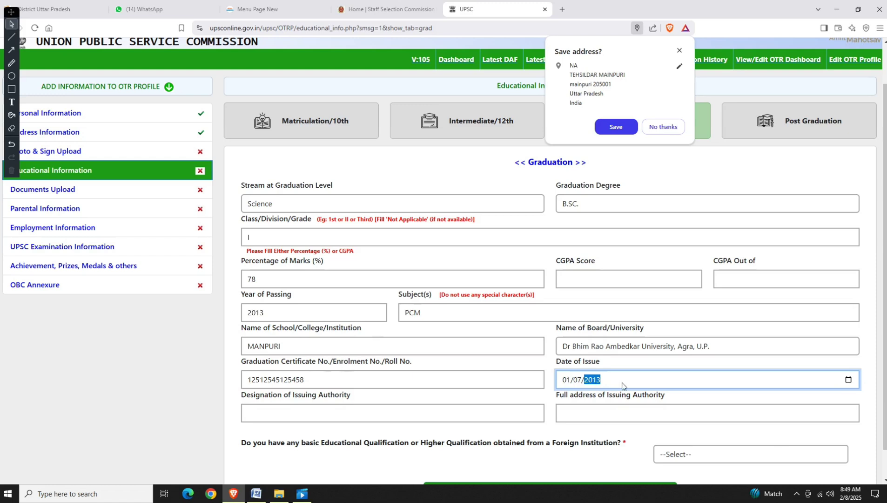
click(849, 380)
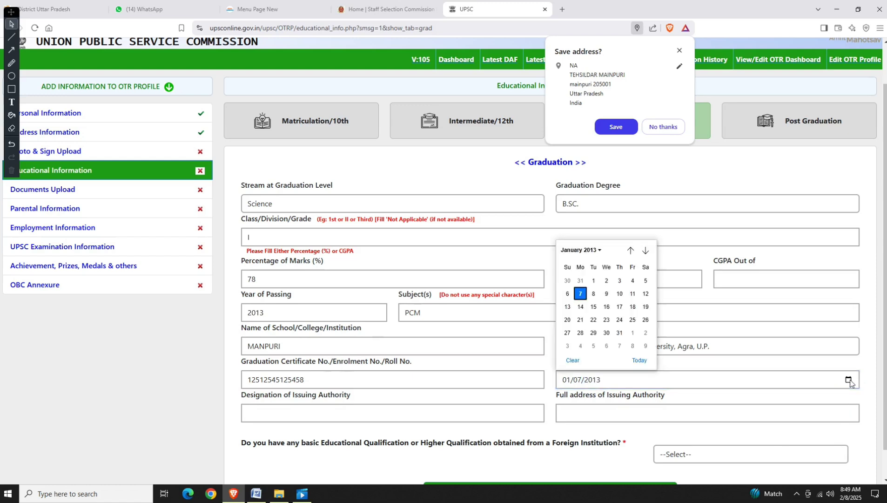
click(581, 250)
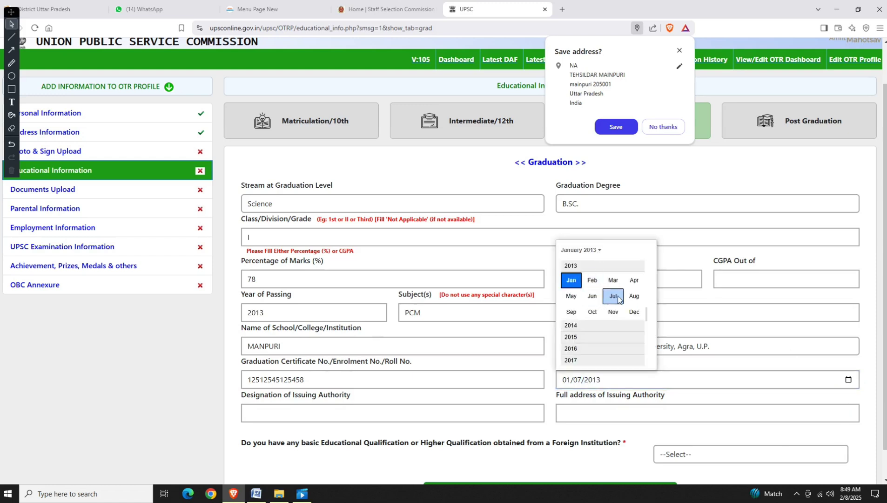
click(613, 295)
click(572, 293)
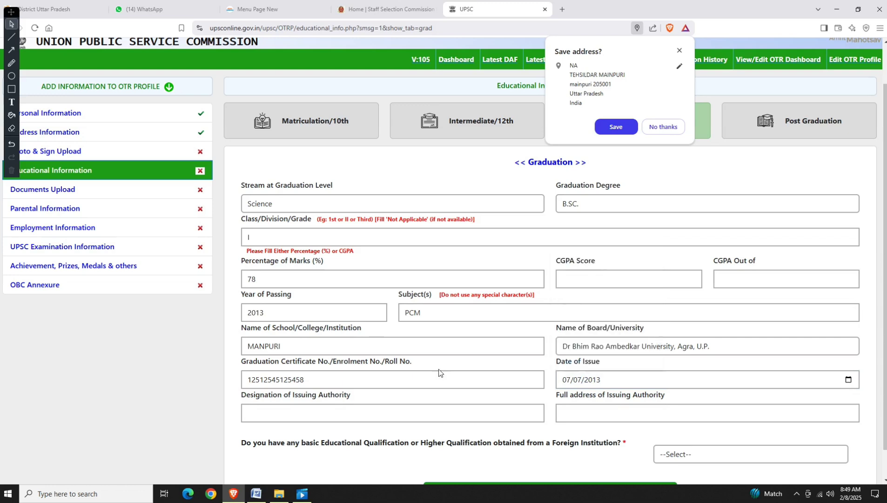
Give issuing authority DR BRAU AGRA, address AGRA, foreign institution NO, and save.
click(267, 417)
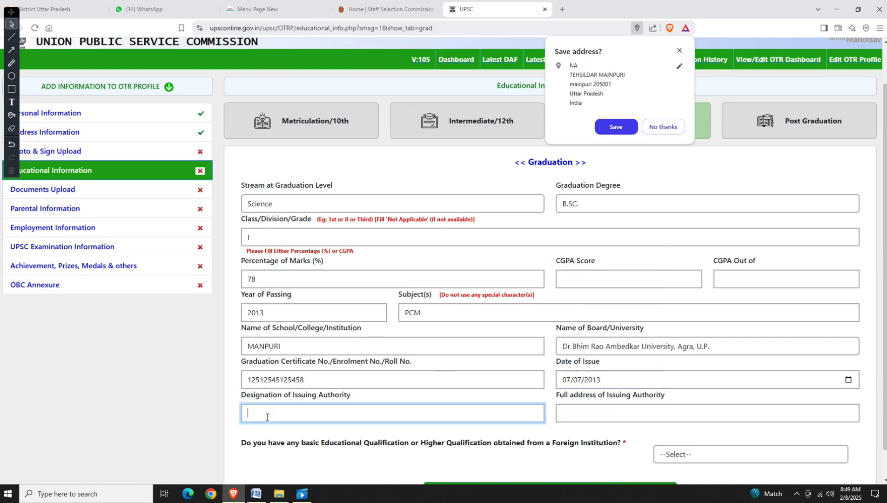
text(DR BRAU AGRA)
key(Tab)
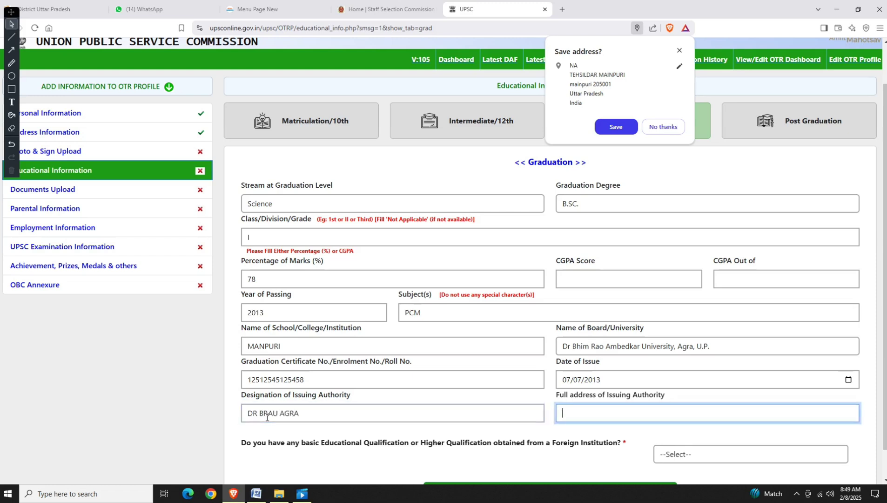
text(AGRA)
key(Tab)
key(n)
scroll(494, 465, down, 2)
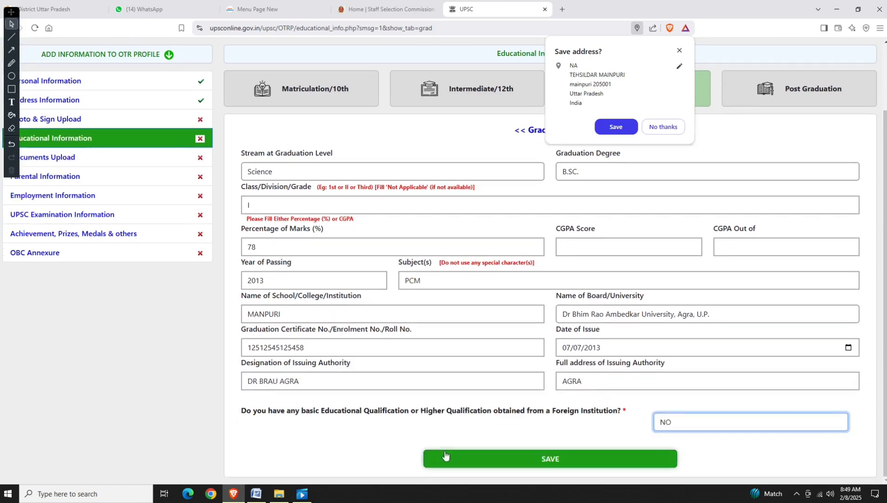
drag(399, 411, 623, 413)
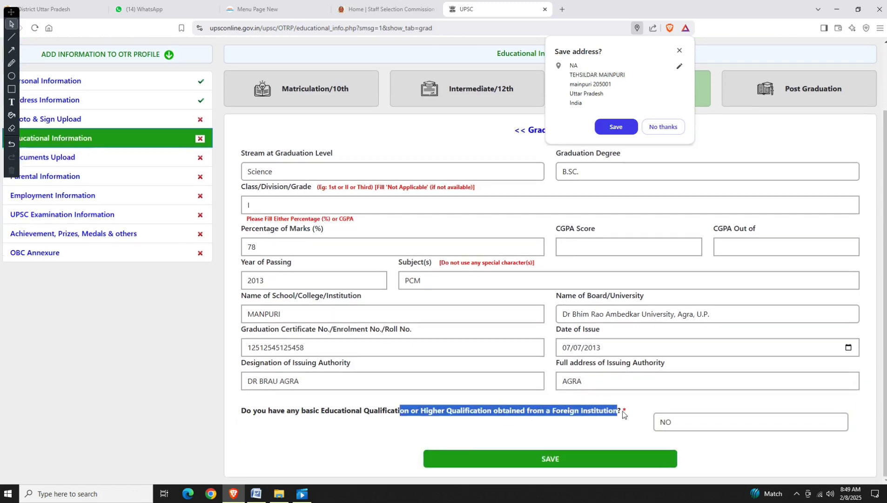
click(577, 465)
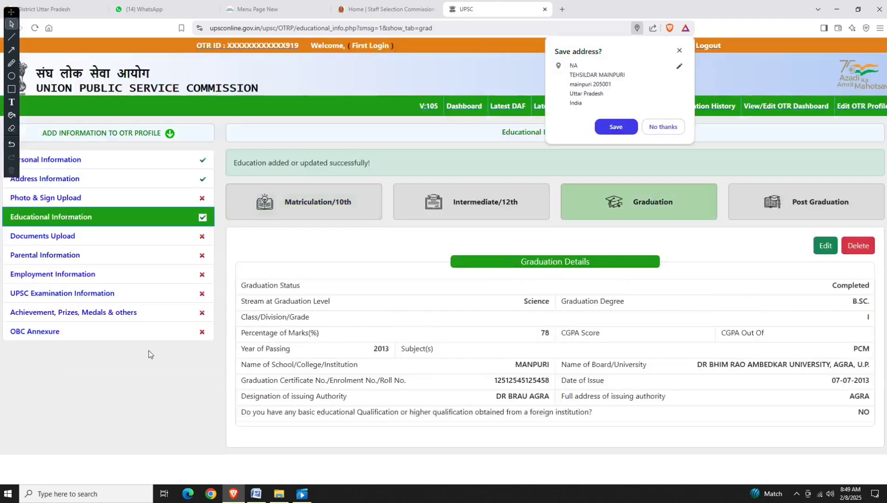
Go to Documents Upload and review the matriculation, graduation and photo ID requirements.
click(65, 237)
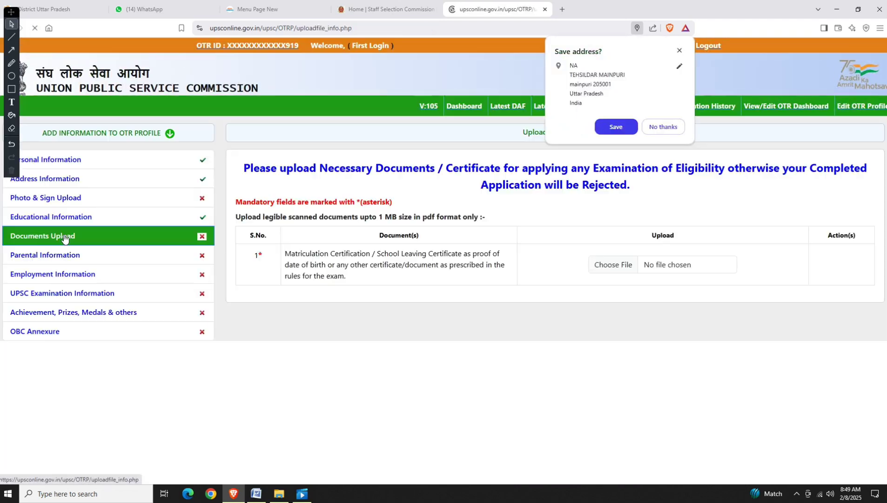
scroll(449, 267, down, 1)
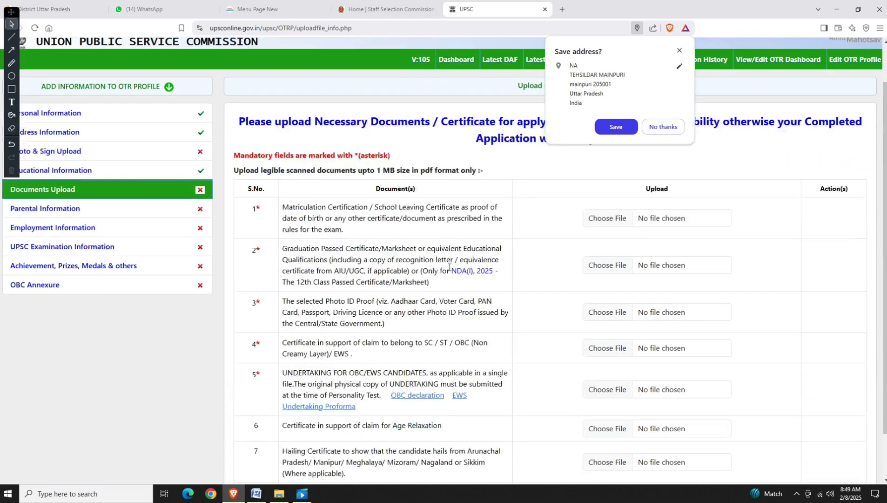
drag(290, 206, 365, 232)
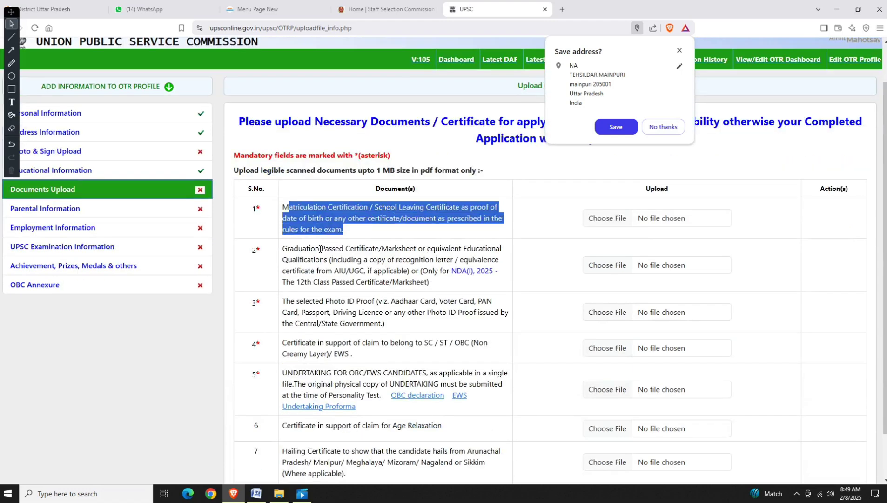
drag(290, 249, 431, 283)
drag(284, 302, 388, 325)
scroll(391, 324, down, 1)
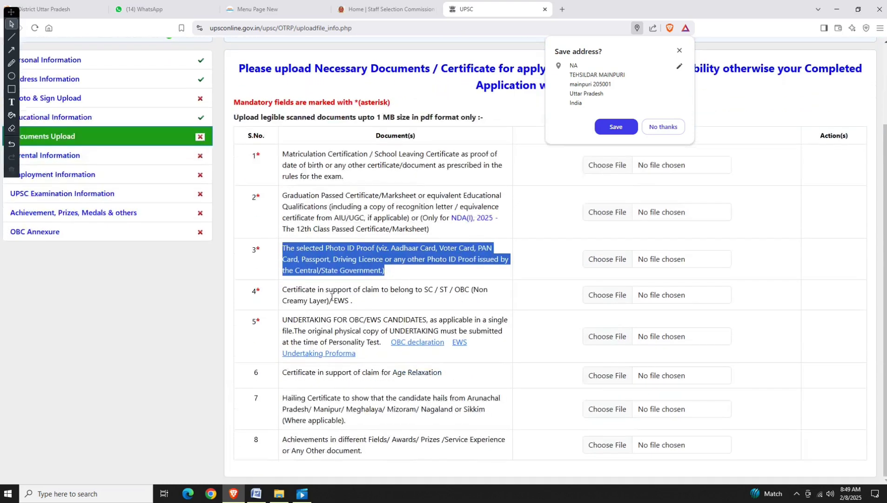
Review the SC/ST/OBC and OBC/EWS undertaking requirements, then open the OBC declaration form.
click(286, 290)
drag(336, 301, 445, 304)
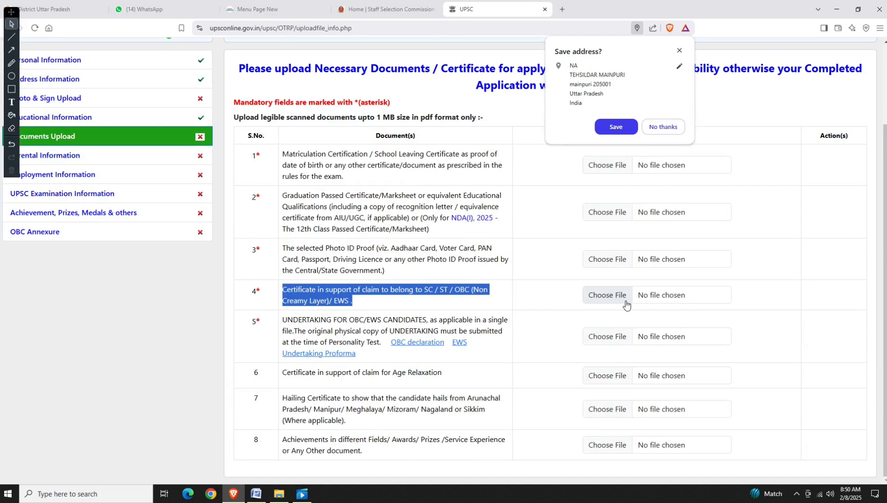
drag(283, 321, 503, 329)
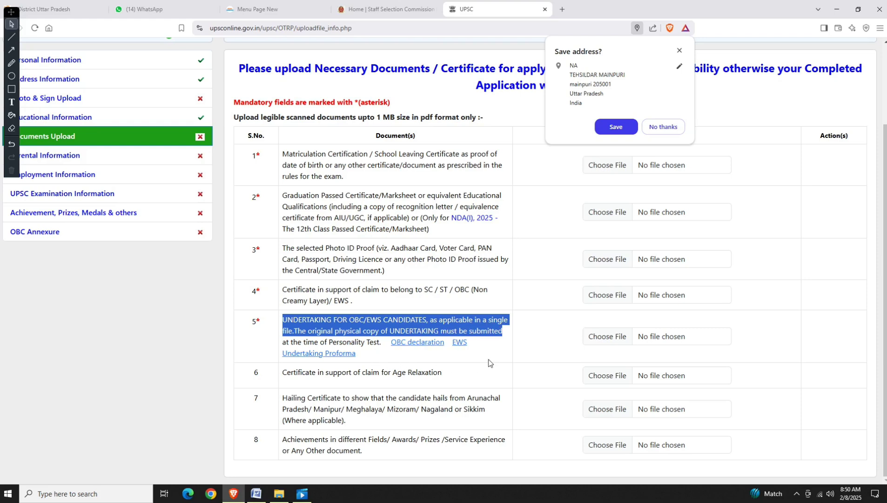
click(489, 362)
click(424, 344)
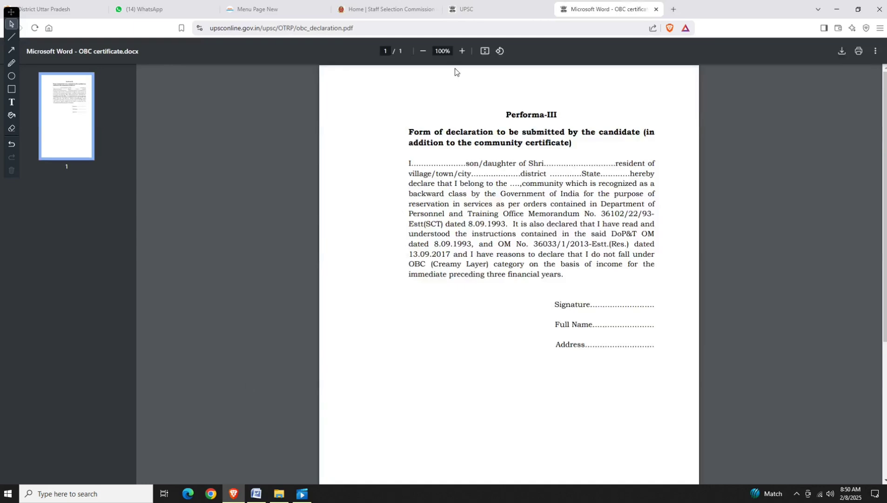
View and close the EWS undertaking proforma, noting that item 5 is mandatory.
click(489, 7)
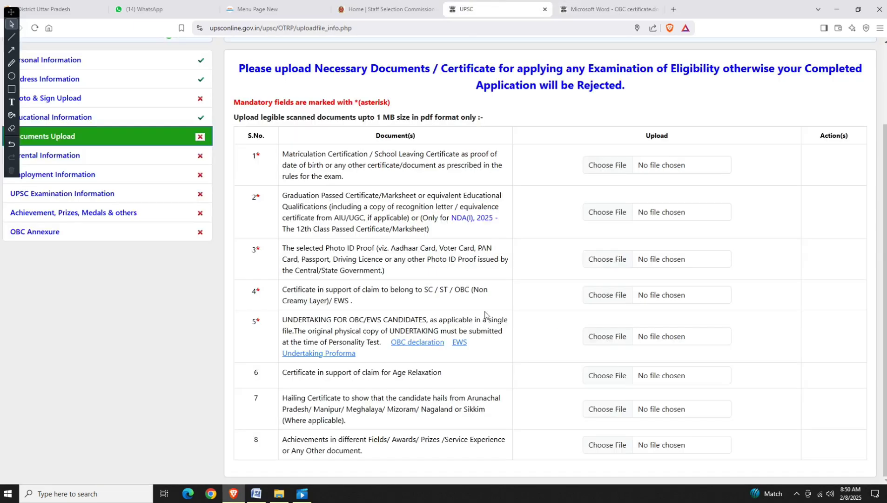
click(460, 344)
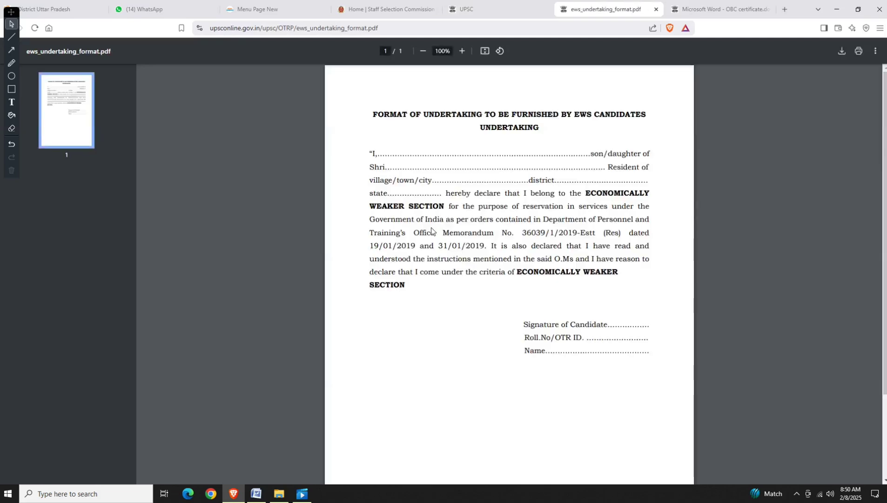
click(656, 8)
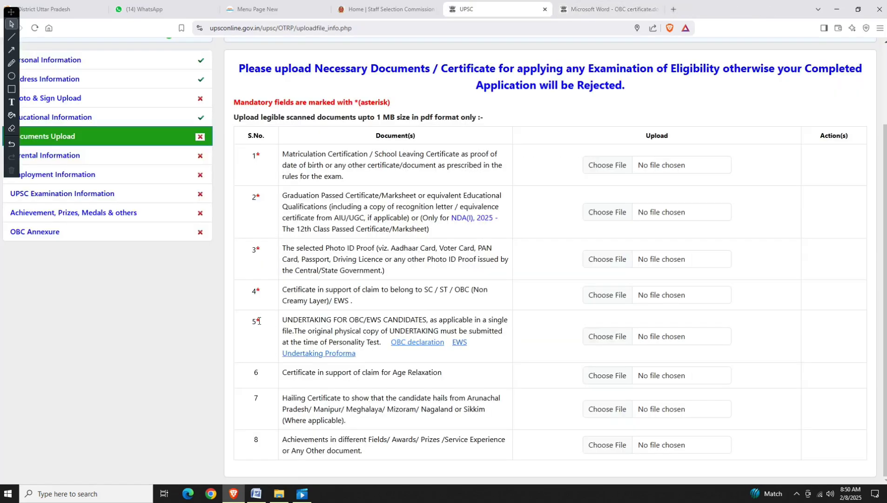
drag(255, 321, 260, 320)
Set the father's nationality to INDIAN and profession to Others, specified as NA.
click(64, 155)
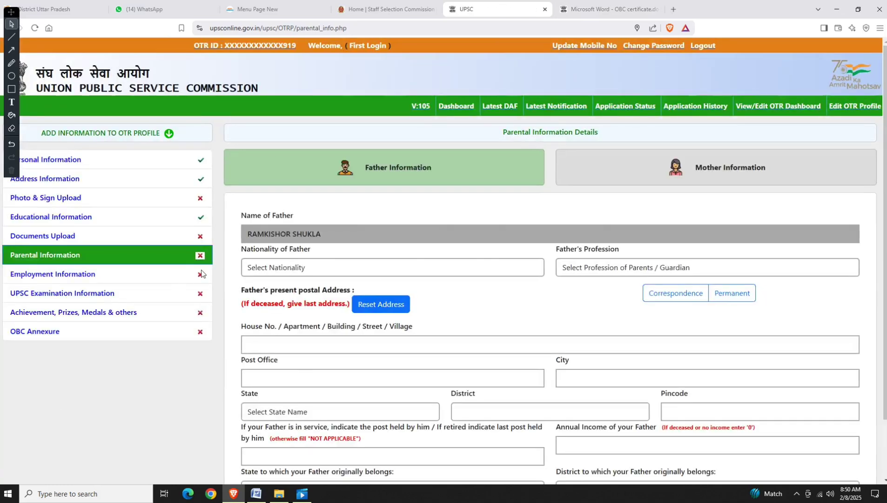
click(282, 269)
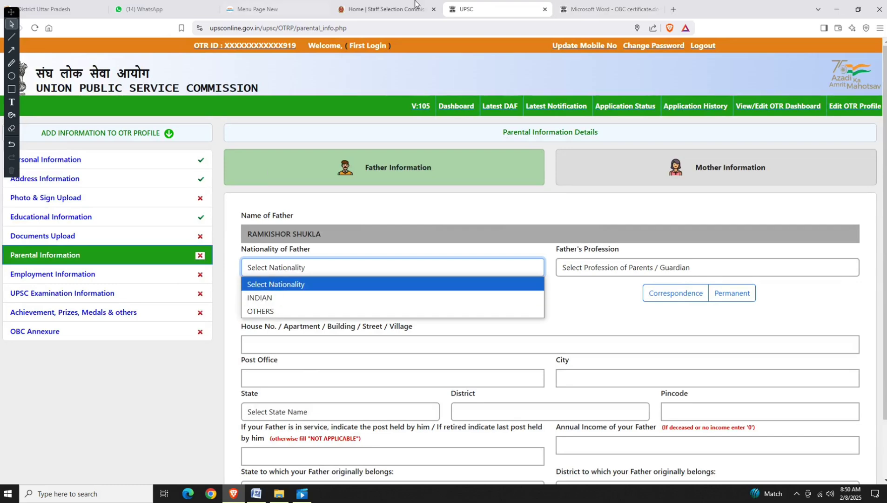
click(299, 303)
click(584, 265)
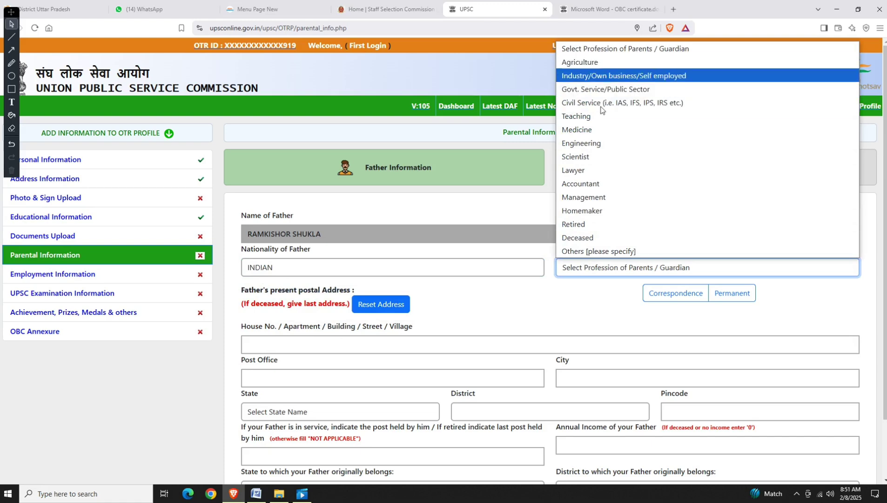
click(600, 251)
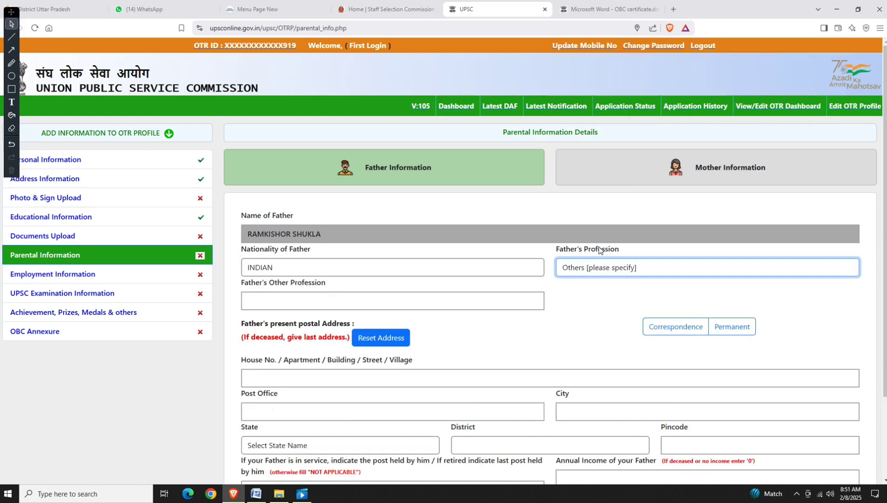
click(382, 305)
text(NA)
key(Tab)
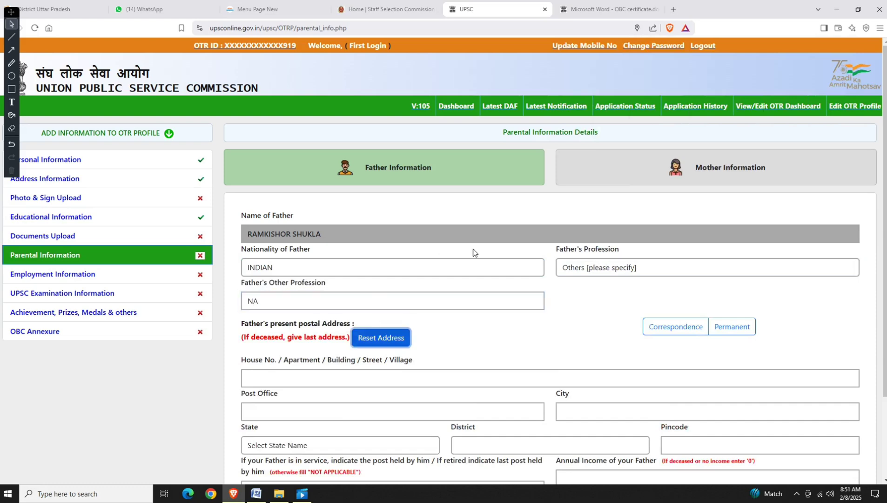
Use the permanent address, post held NA, income 50000, Uttar Pradesh, Mainpuri, and save.
click(720, 331)
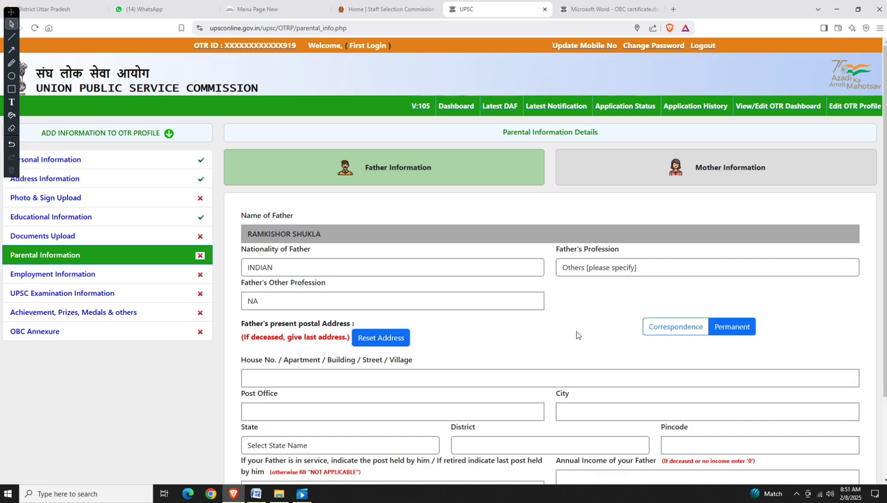
scroll(416, 316, down, 2)
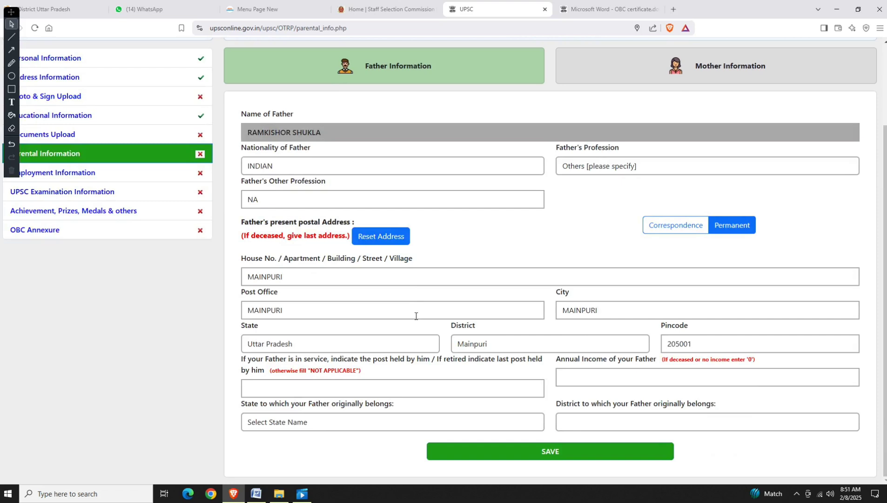
click(303, 384)
text(NA)
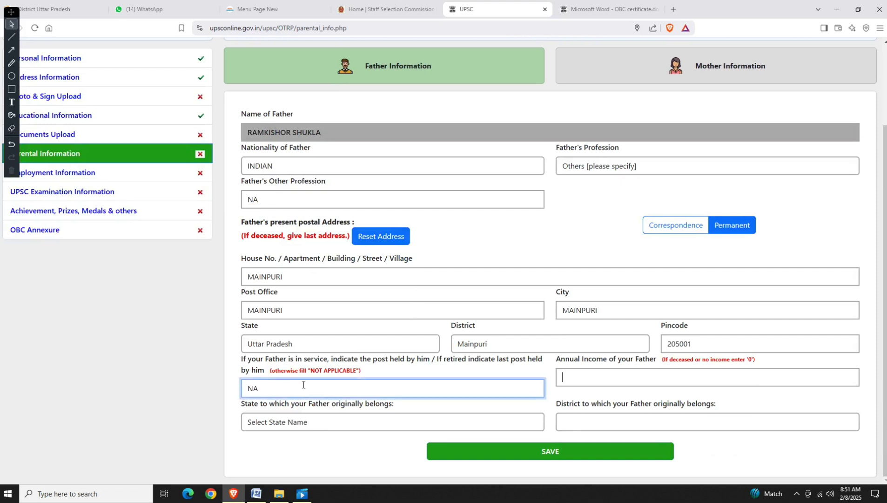
key(Tab)
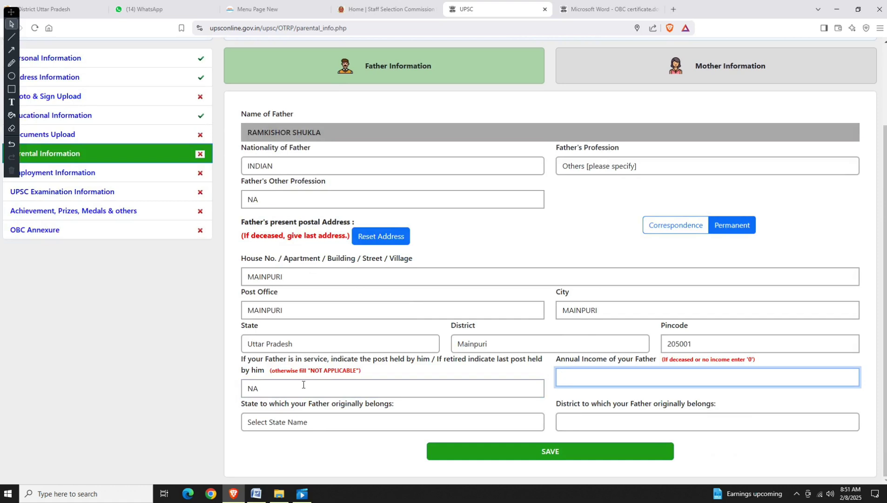
text(50000)
key(Tab)
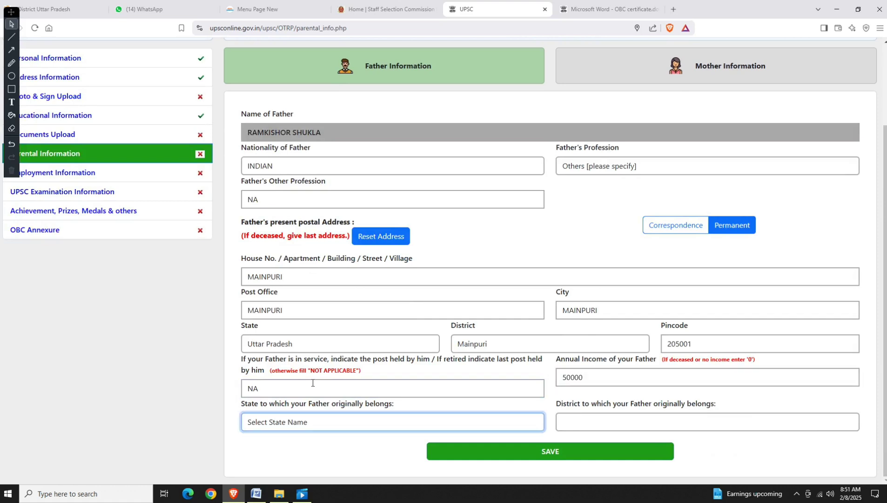
key(u)
key(Tab)
text(mai)
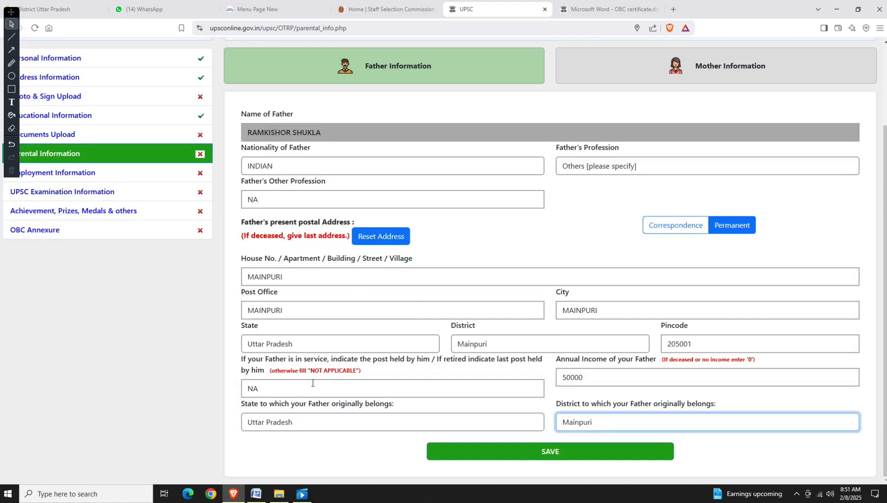
click(478, 456)
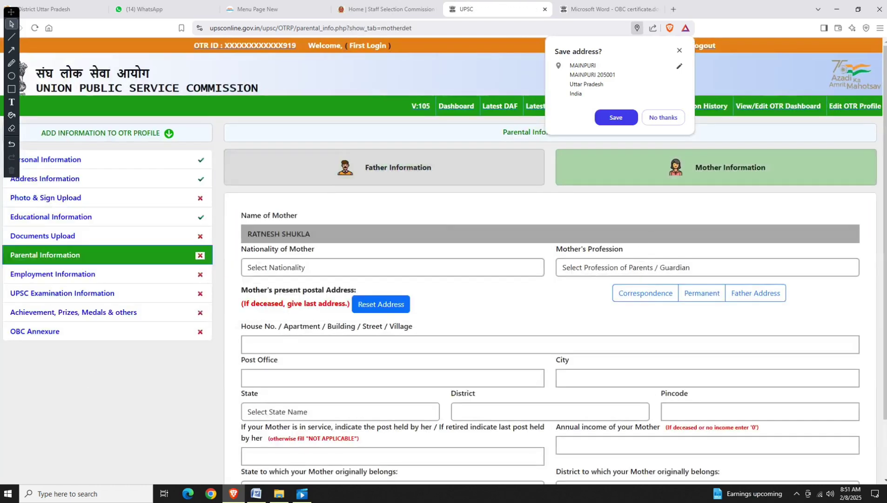
Set the mother's nationality to INDIAN, profession to Homemaker, and copy the father's address.
click(323, 273)
click(309, 300)
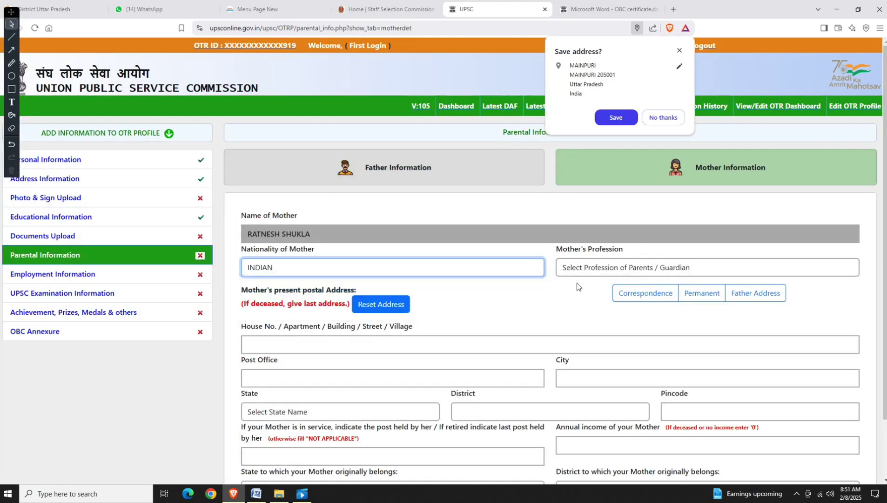
click(610, 269)
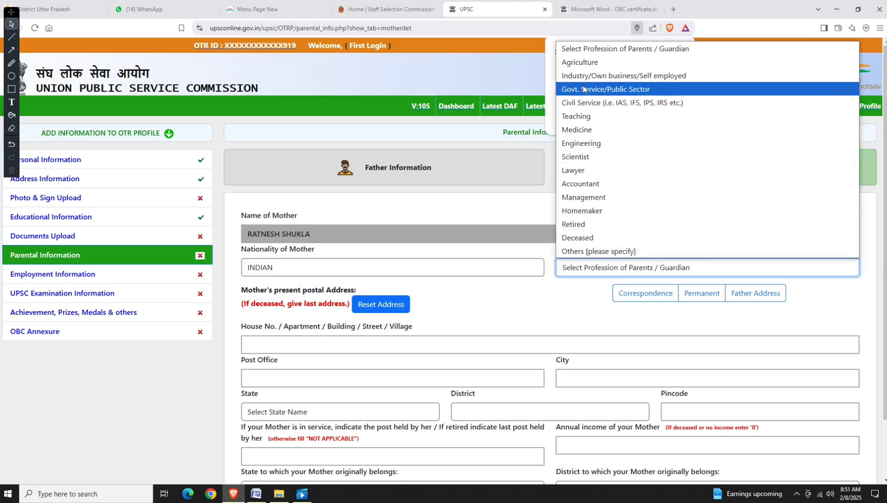
click(594, 212)
click(744, 297)
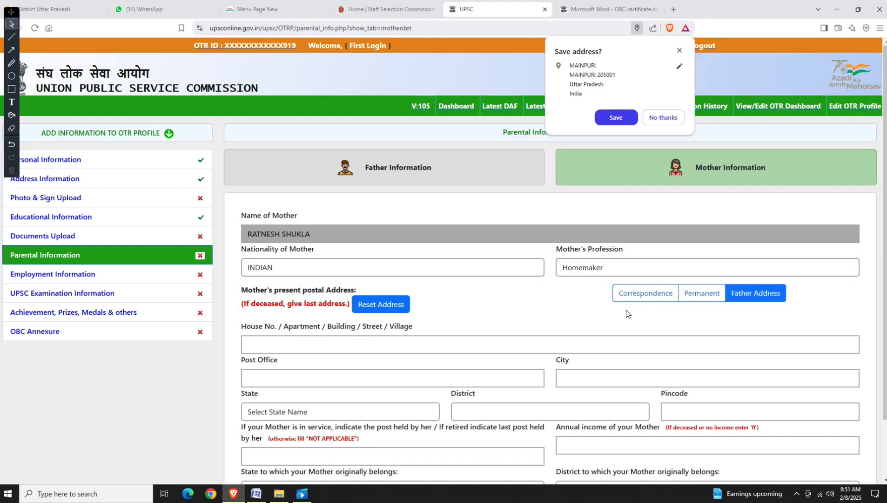
Enter post held NA, income 0, home state Uttar Pradesh and district Mainpuri, then save.
scroll(459, 326, down, 2)
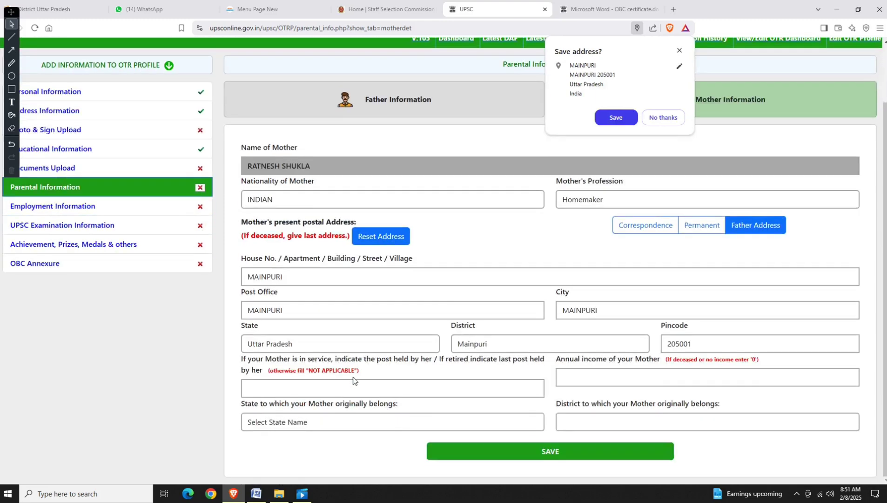
click(356, 386)
text(NA)
key(Tab)
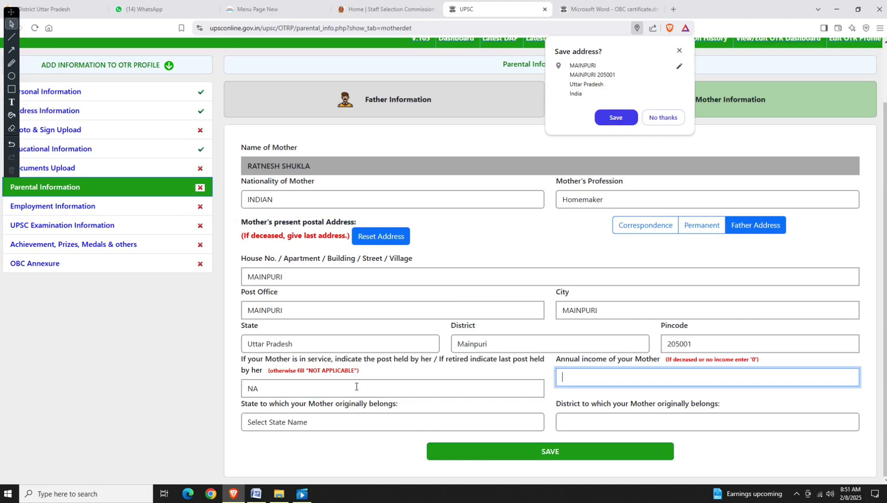
key(Tab)
text(u)
key(Tab)
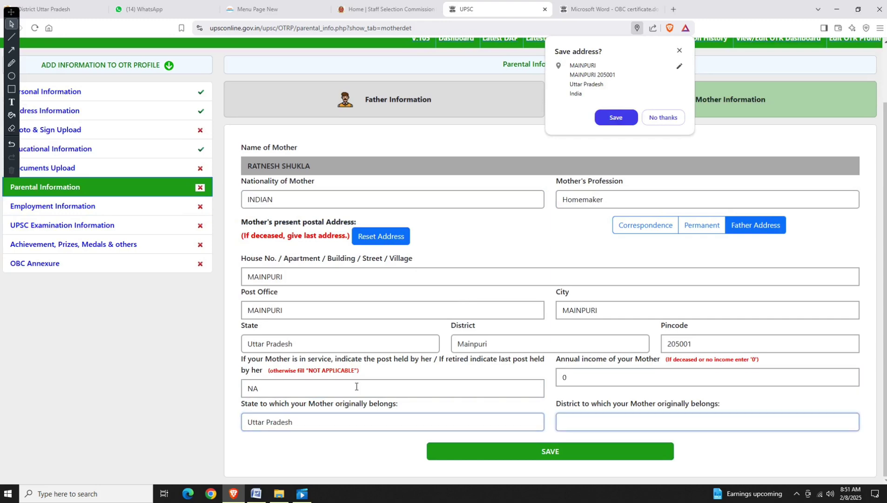
text(mai)
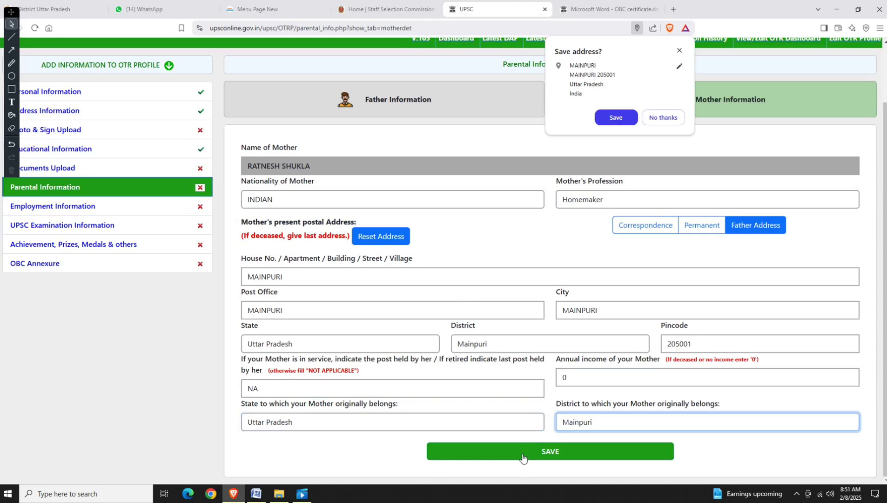
click(522, 457)
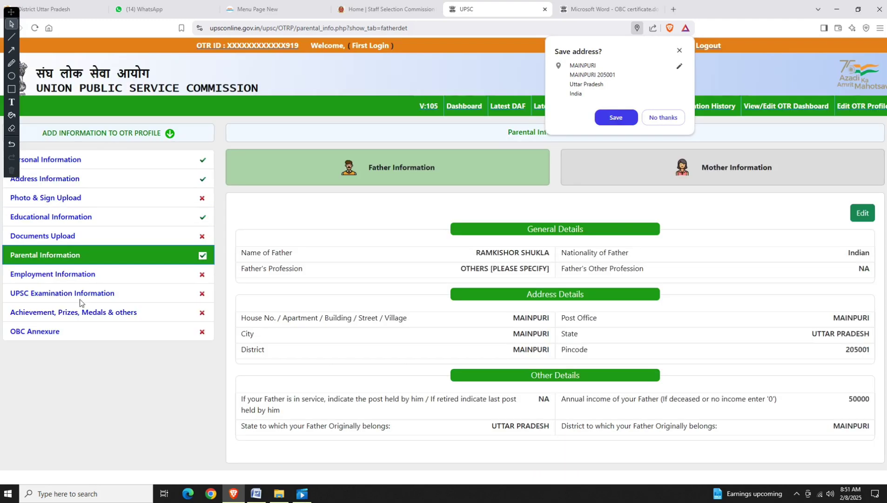
click(66, 274)
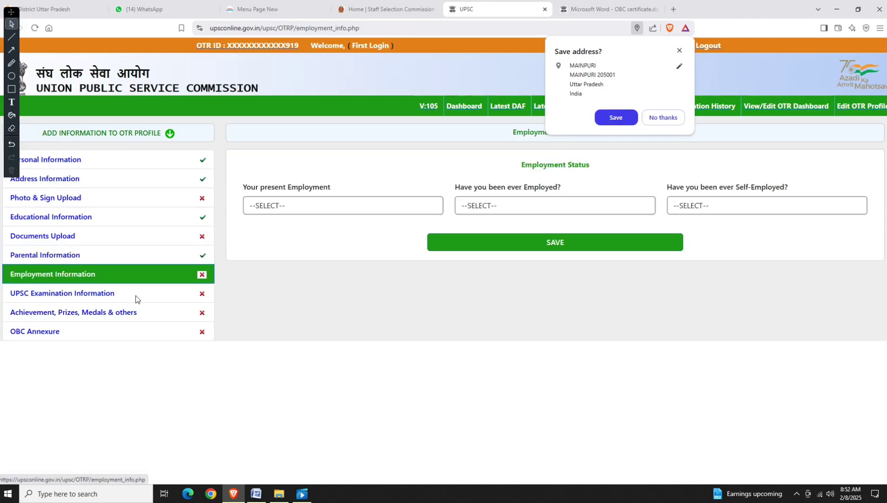
Set present employment to Not Employed, answer NO to ever employed and self-employed, and save.
click(305, 206)
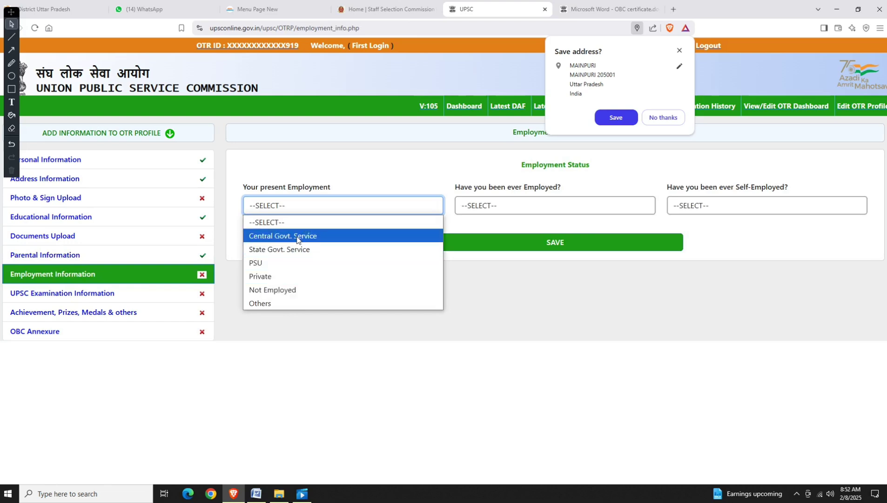
click(287, 290)
click(374, 213)
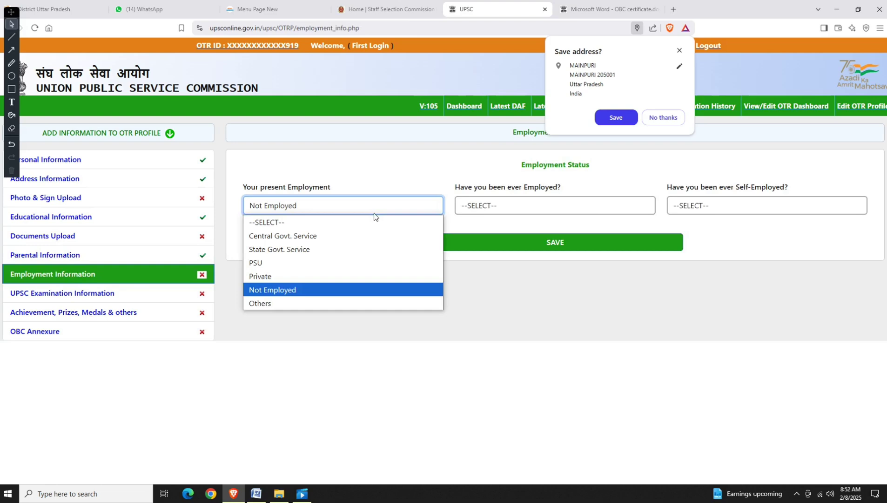
click(362, 234)
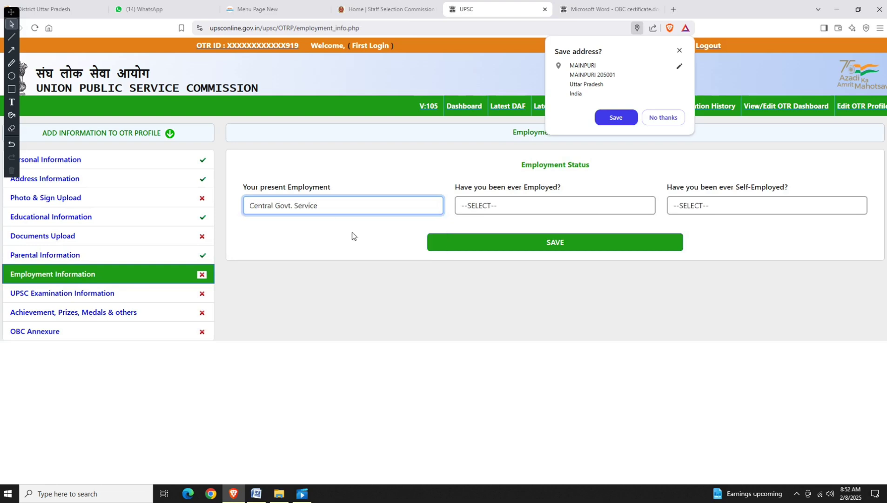
click(315, 210)
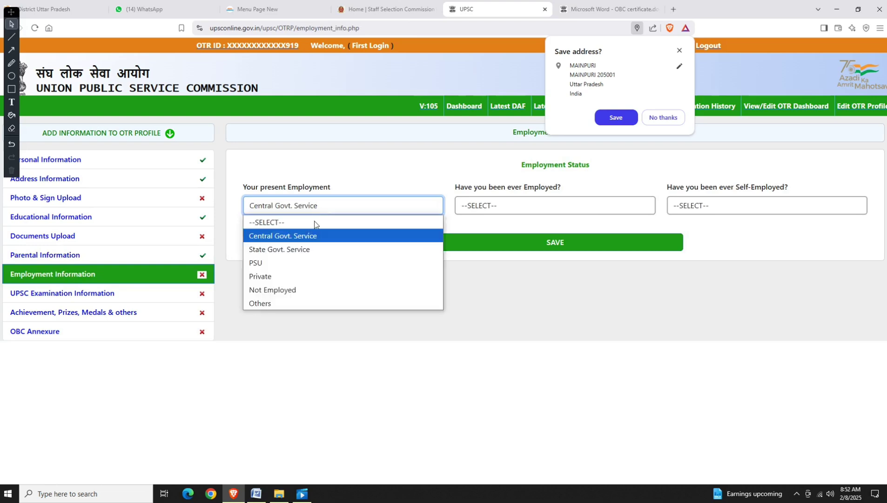
click(318, 291)
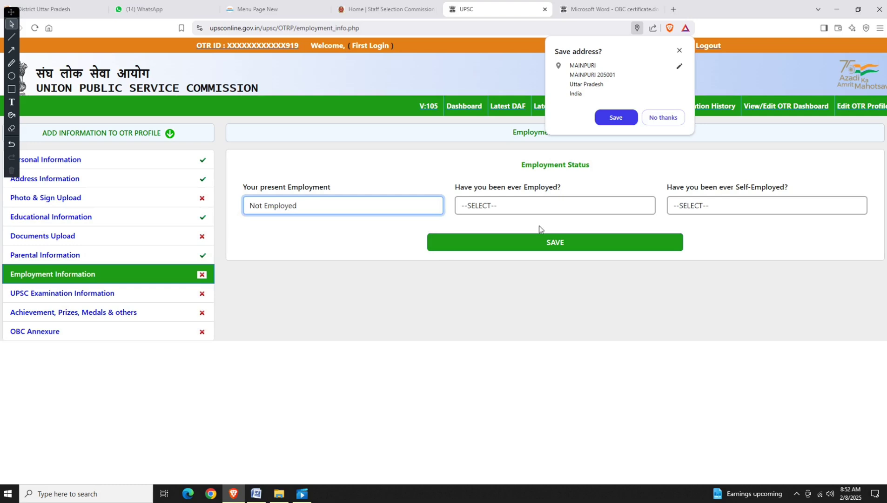
click(549, 212)
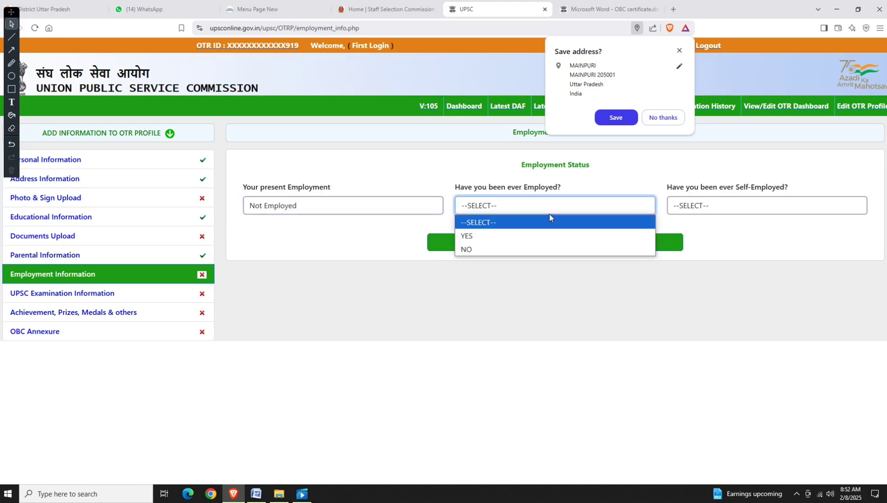
click(520, 251)
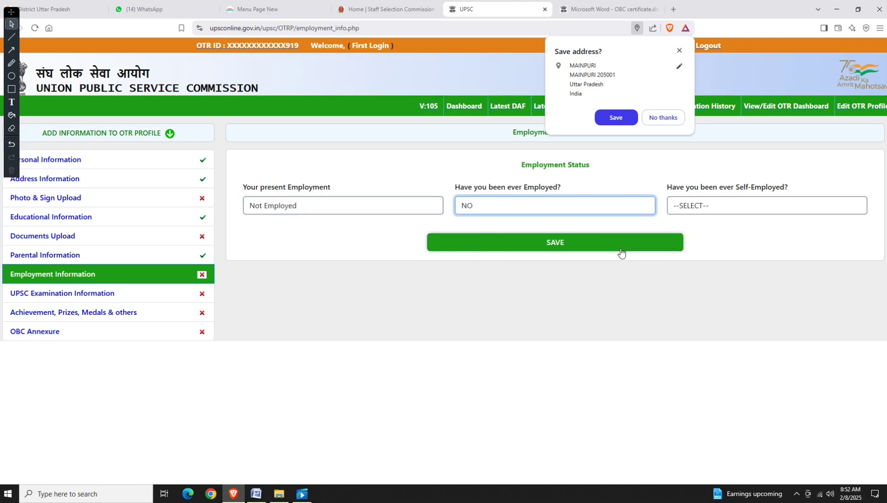
click(734, 210)
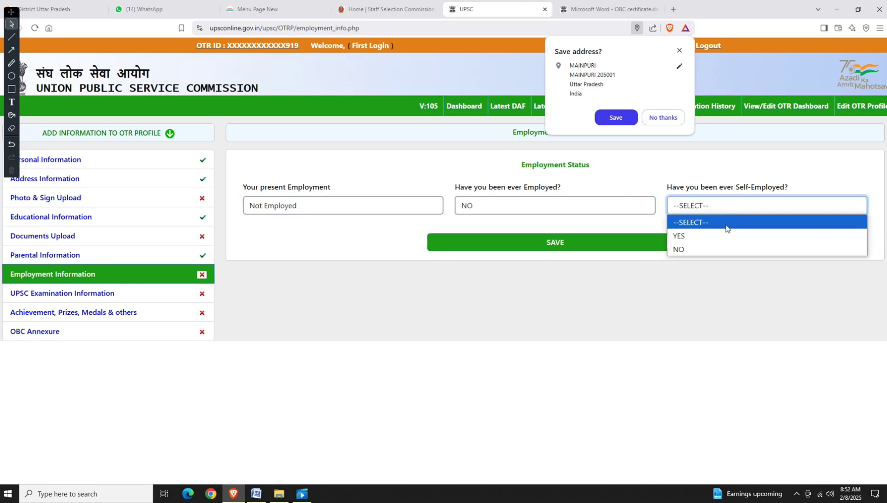
click(711, 249)
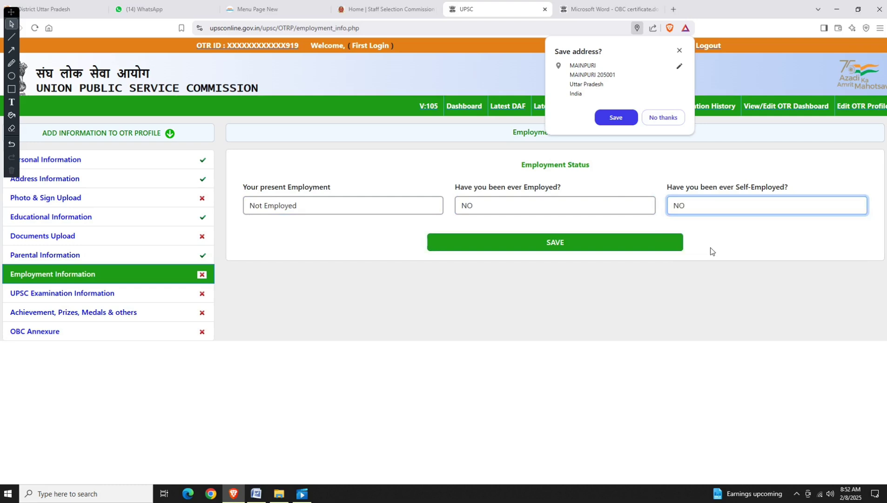
click(553, 251)
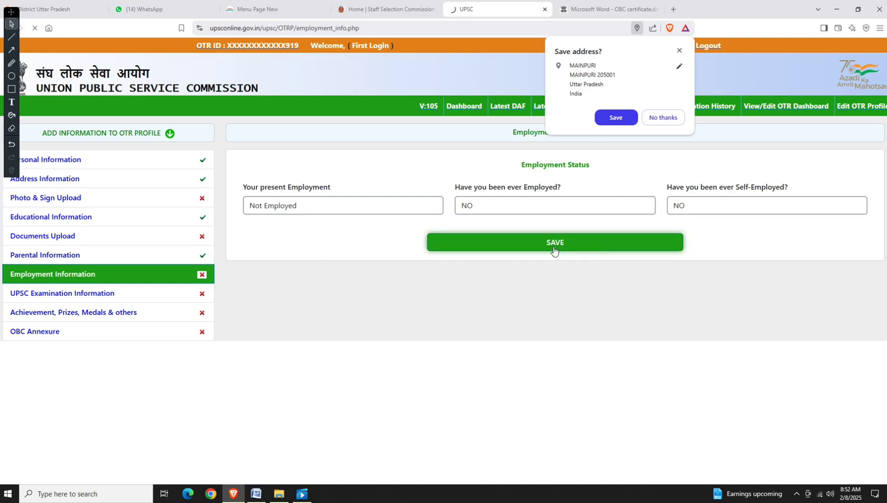
click(77, 298)
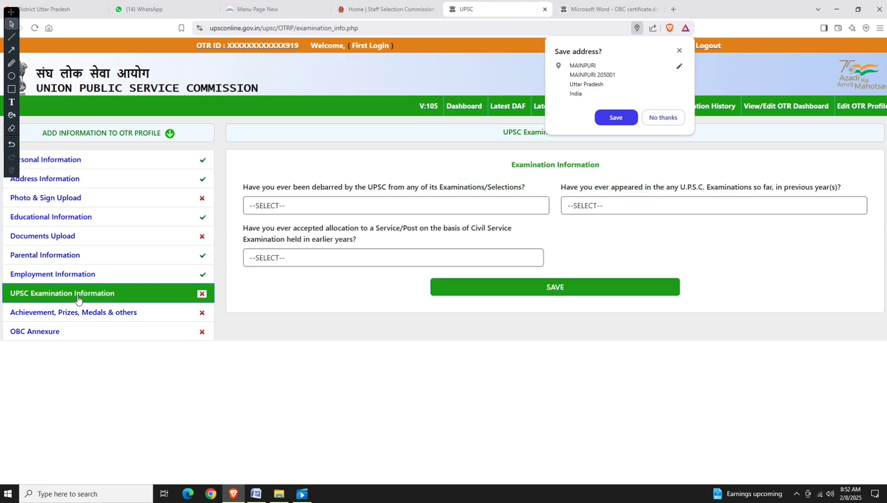
Answer NO to debarred, YES to prior attempts: Civil Services (Preliminary), 2 appearances.
click(442, 210)
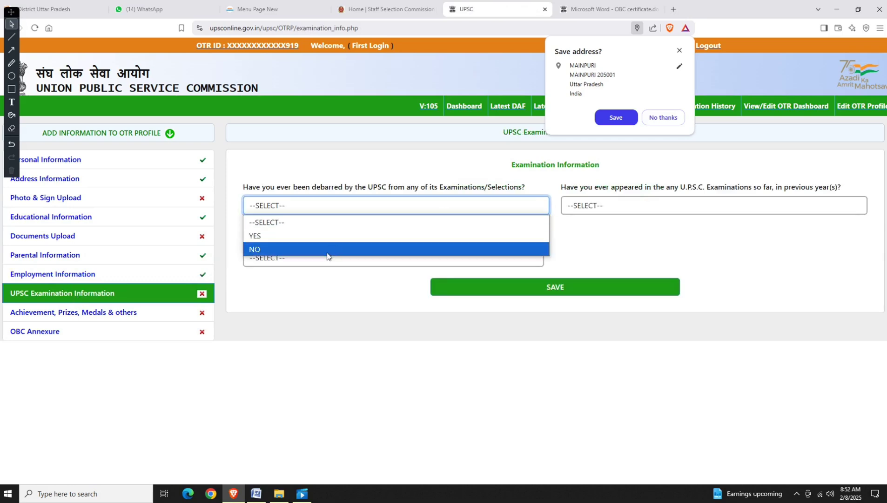
click(327, 254)
click(586, 207)
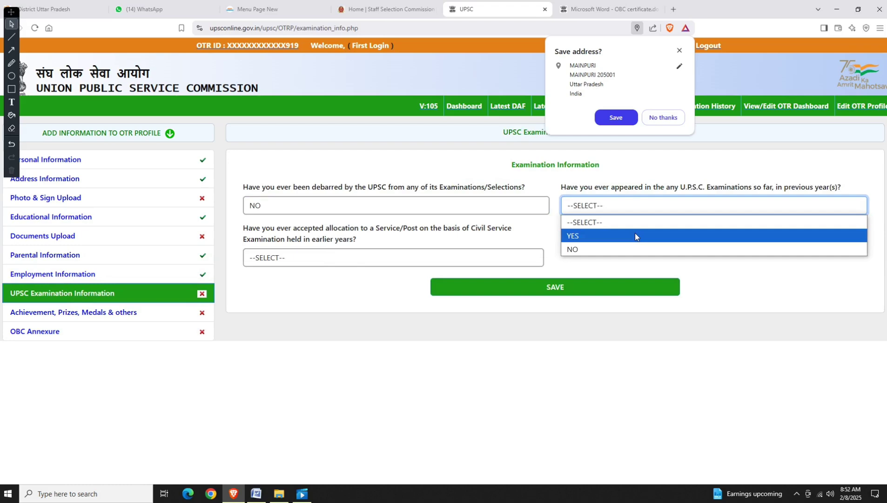
click(635, 236)
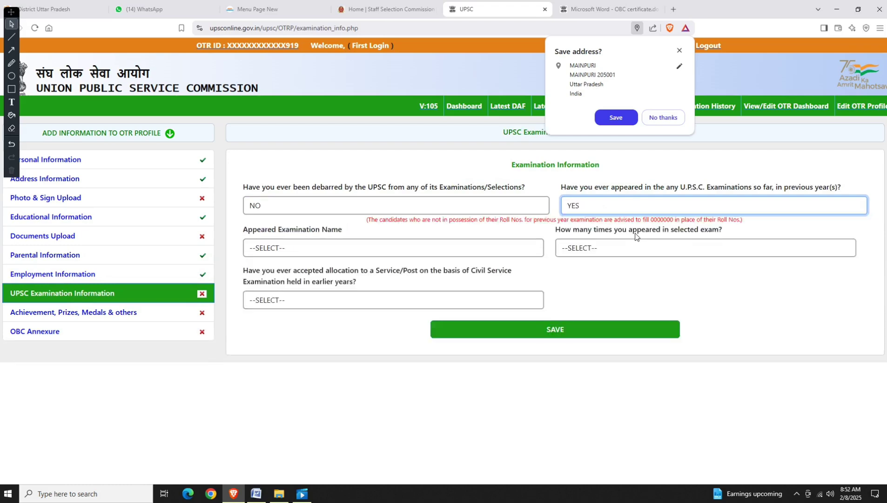
click(332, 247)
scroll(330, 165, down, 2)
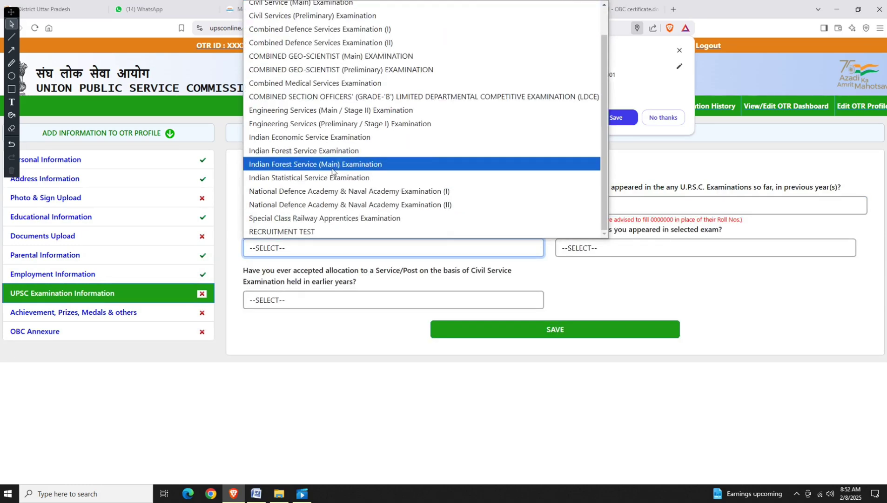
scroll(341, 209, up, 2)
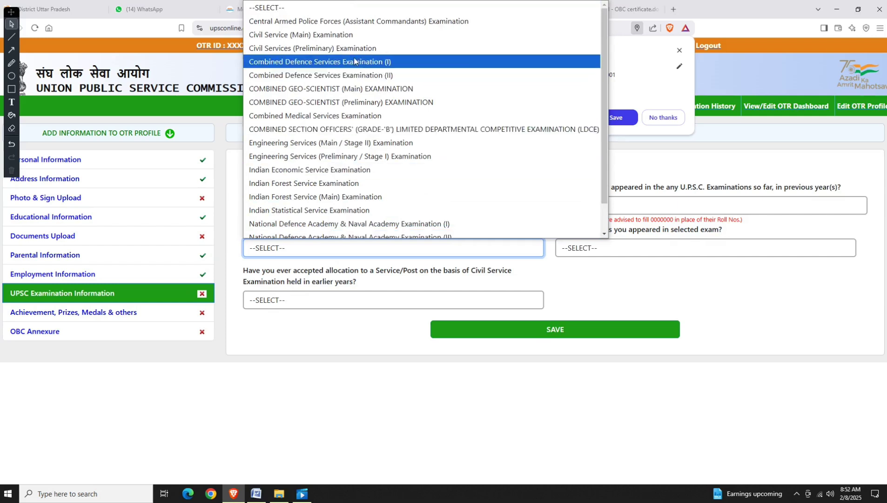
click(310, 50)
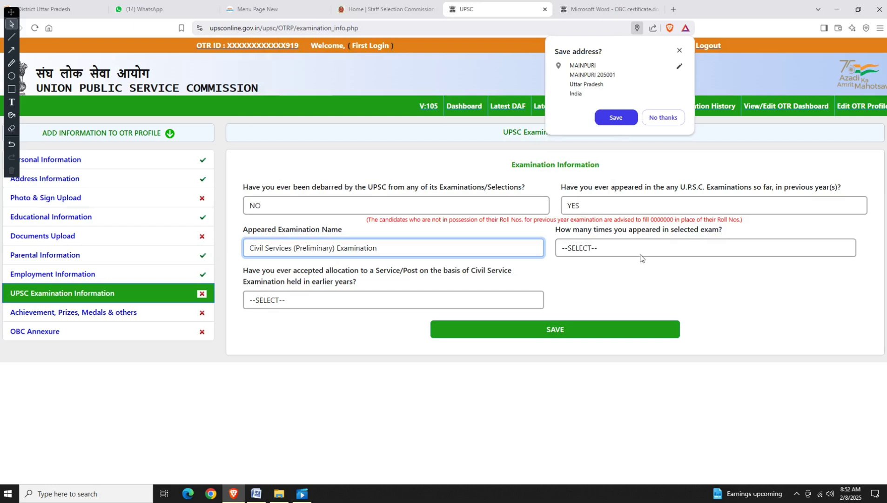
click(619, 248)
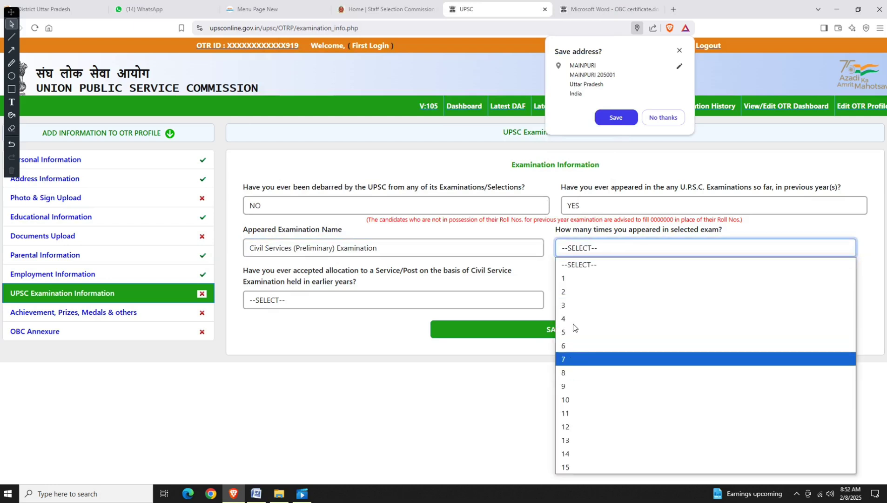
click(579, 293)
Enter attempt years 2022 and 2024 with their roll numbers, save, and dismiss the warnings.
click(305, 279)
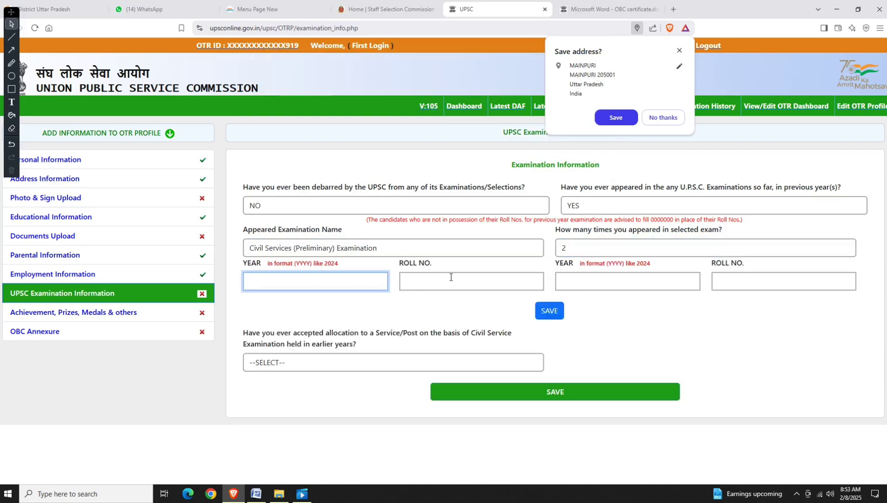
text(2022)
key(Tab)
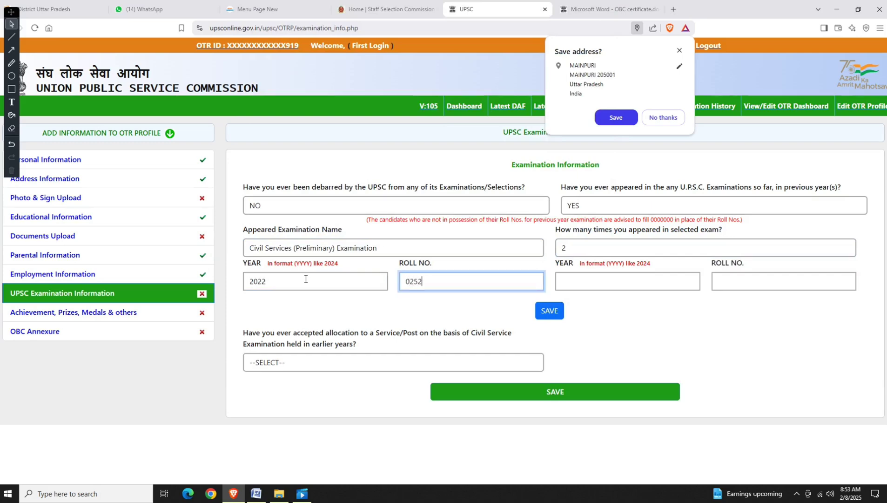
key(Tab)
text(2024)
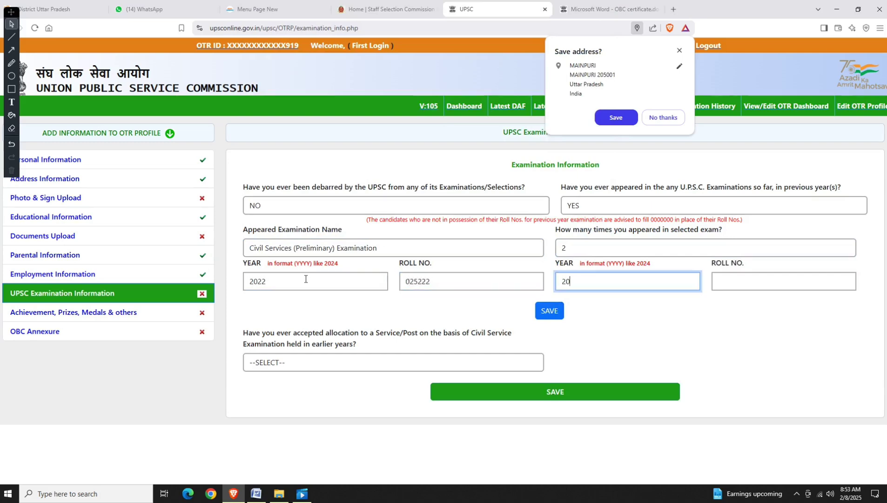
key(Tab)
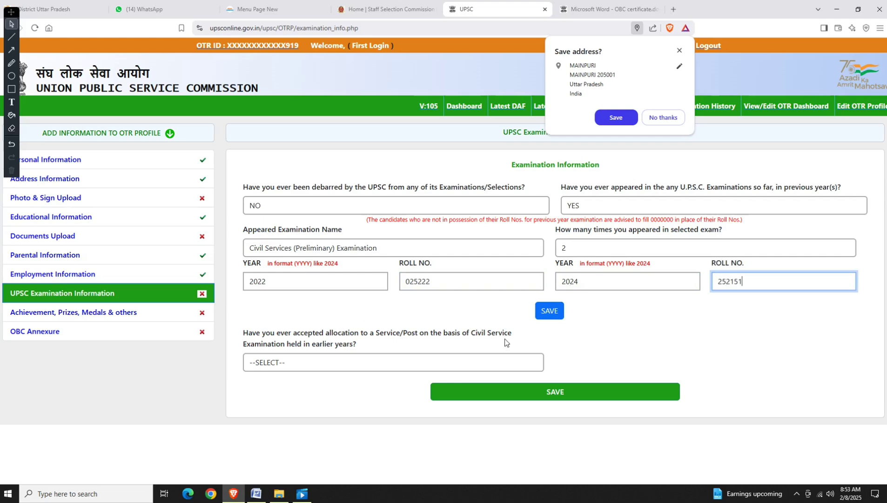
click(549, 311)
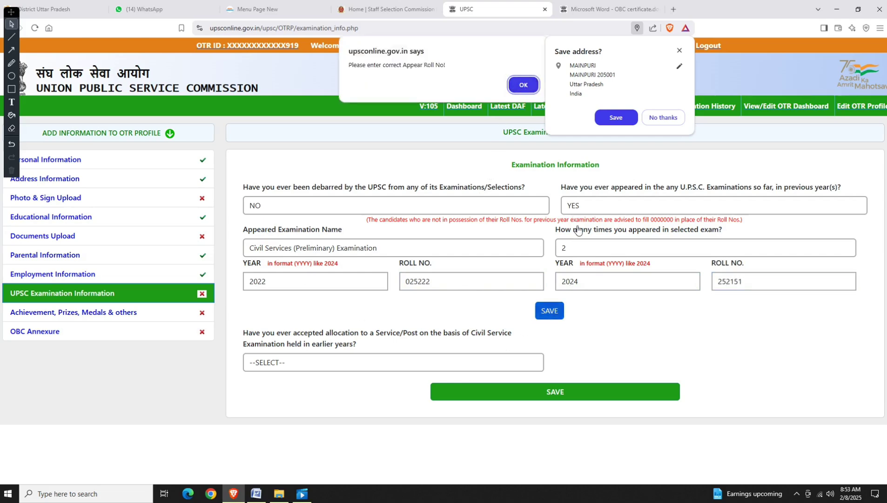
click(523, 85)
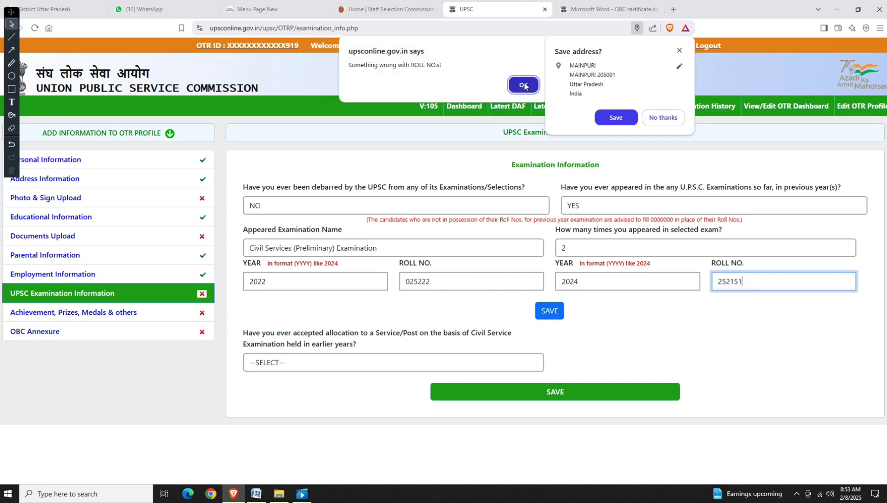
click(524, 85)
Answer NO to the prior allocation question and submit the examination information.
click(320, 368)
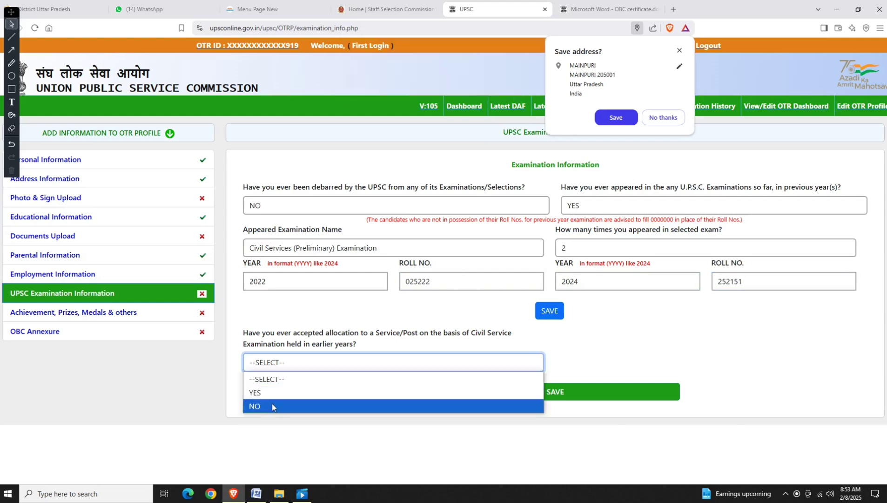
click(272, 406)
click(491, 389)
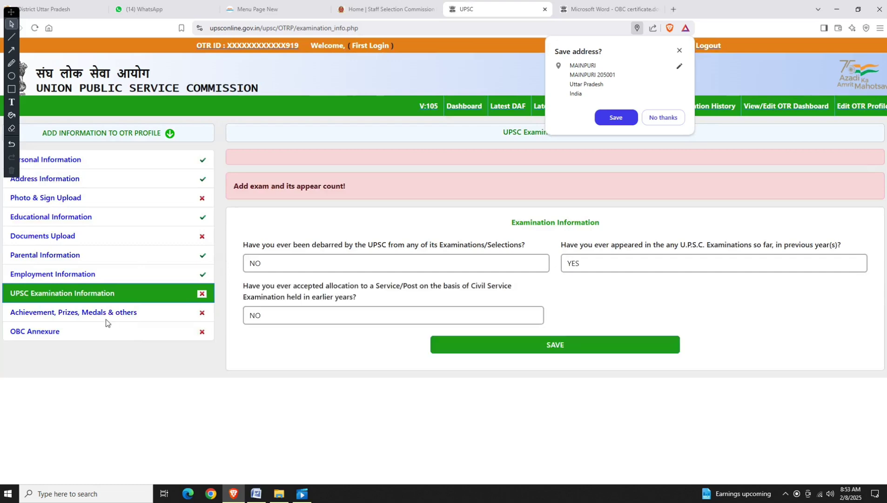
click(99, 315)
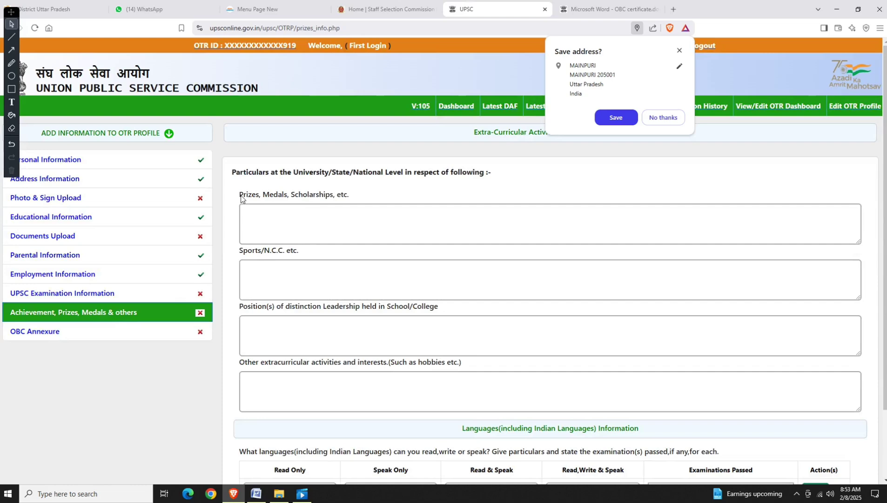
Fill in the prizes and scholarships, sports and N.C.C., leadership positions and other extracurricular interests fields.
drag(241, 199, 352, 200)
click(297, 221)
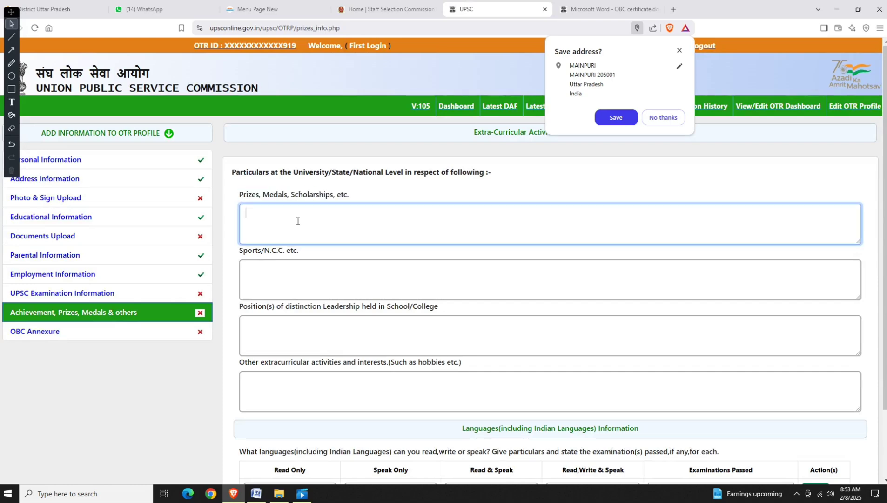
drag(241, 250, 299, 253)
click(257, 269)
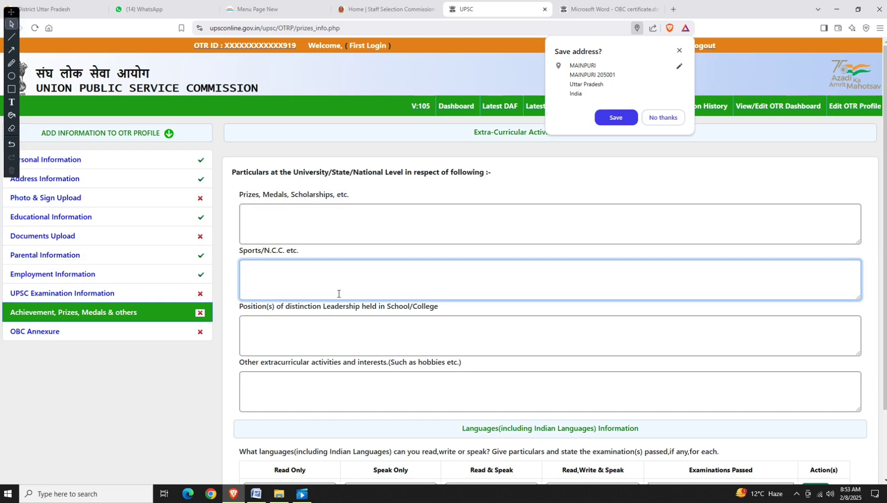
drag(243, 307, 449, 309)
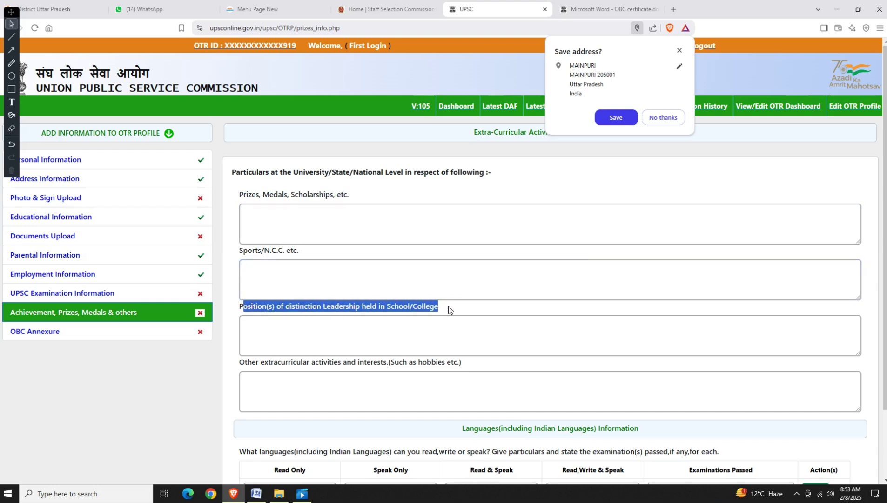
click(343, 323)
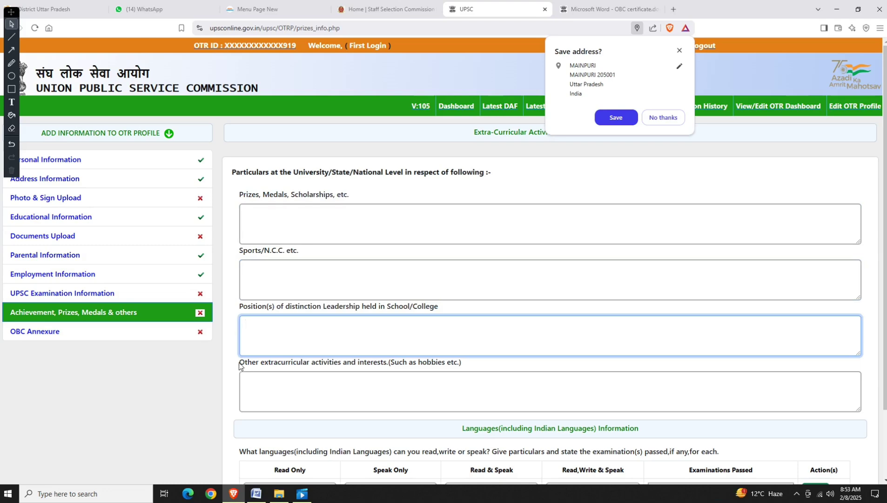
drag(240, 365, 397, 373)
click(393, 391)
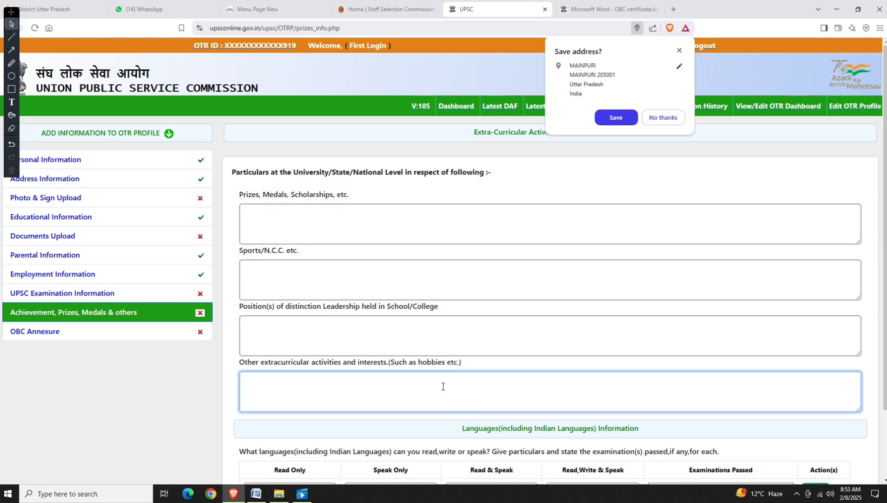
Choose Hindi for the Read Only, Speak Only, Read & Speak and Read, Write & Speak languages.
scroll(442, 386, down, 3)
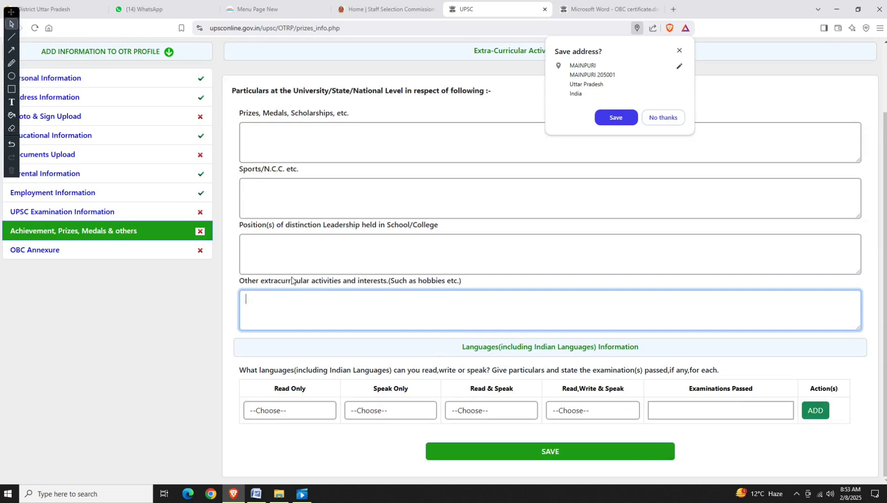
click(282, 411)
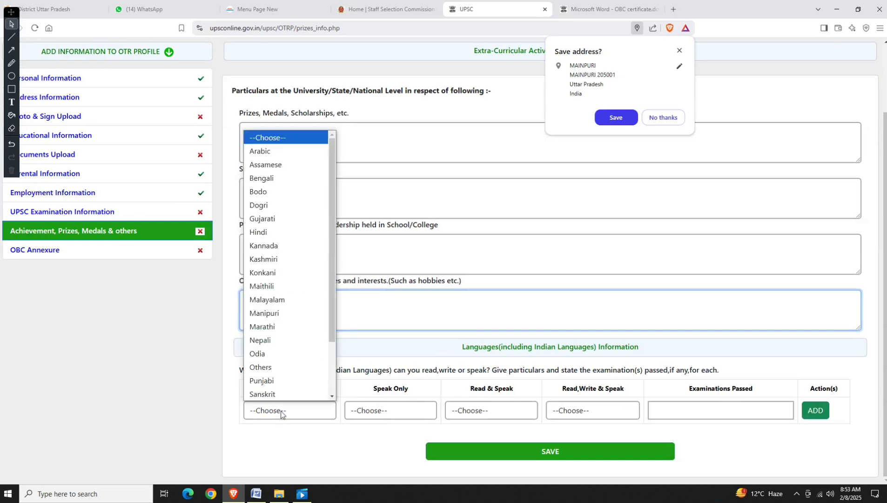
click(276, 233)
key(Tab)
key(h)
key(Tab)
key(h)
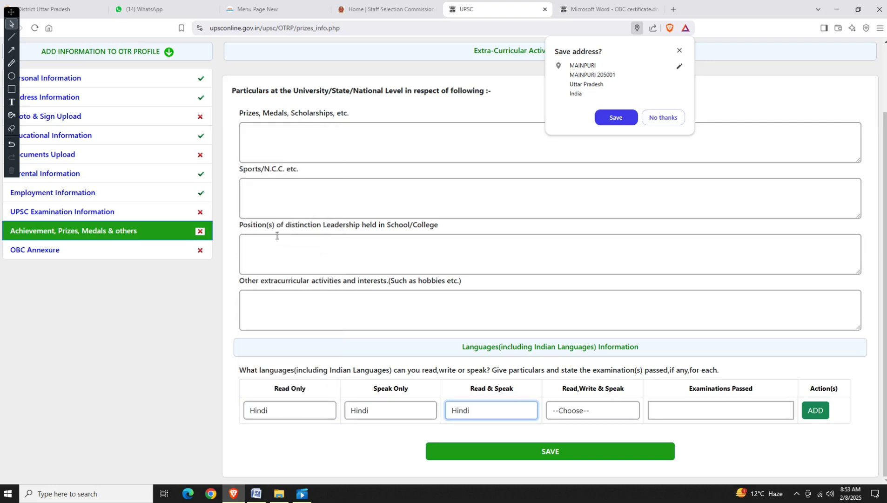
key(Tab)
key(h)
key(Tab)
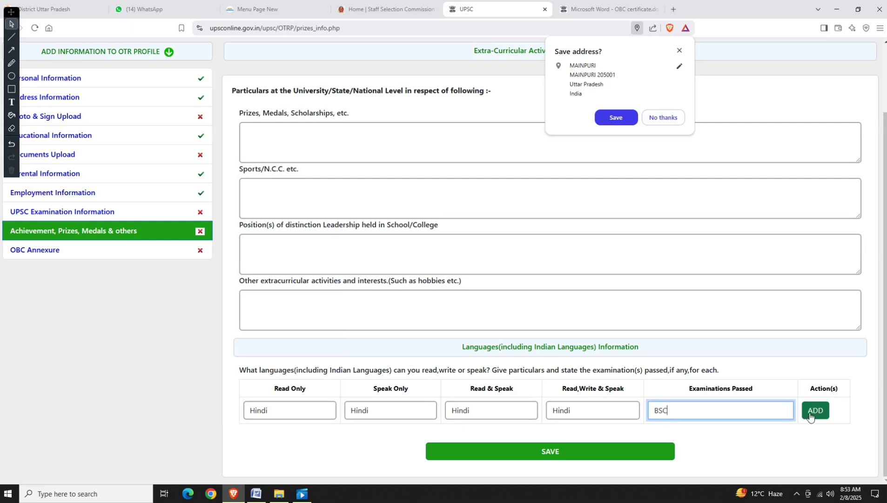
Add the Hindi entry with BSC passed, save the section, and go to OBC Annexure.
click(809, 412)
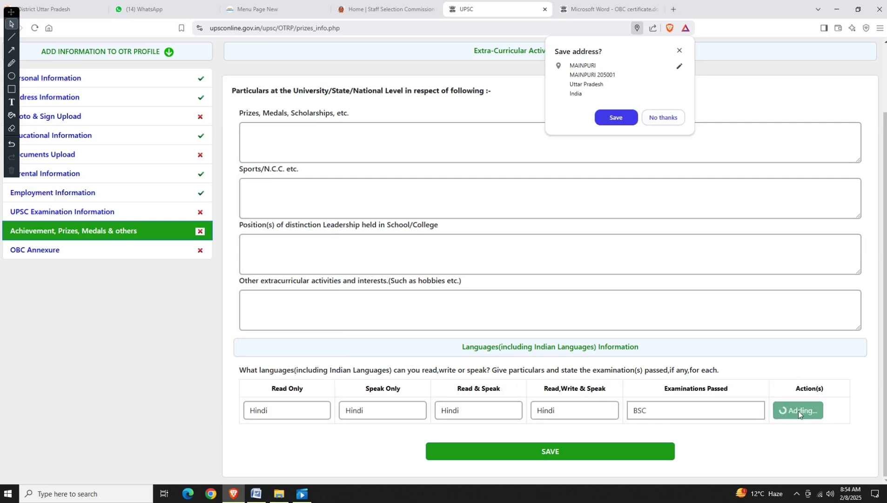
click(551, 478)
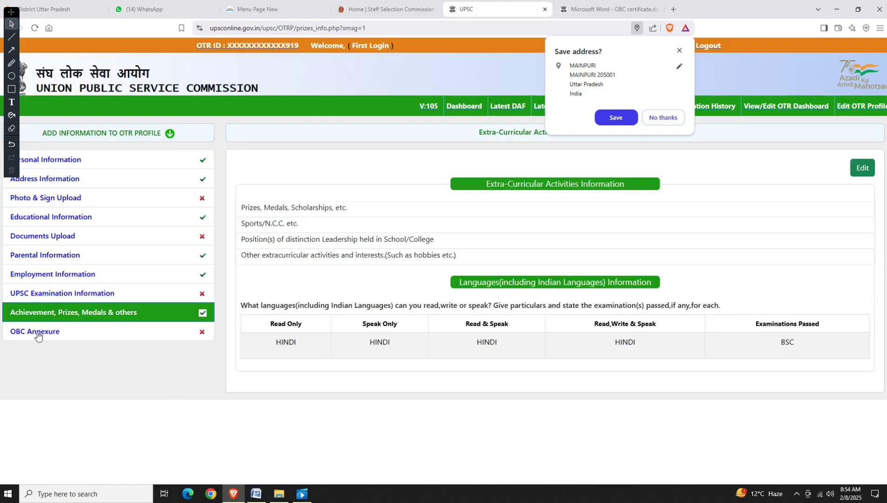
click(37, 334)
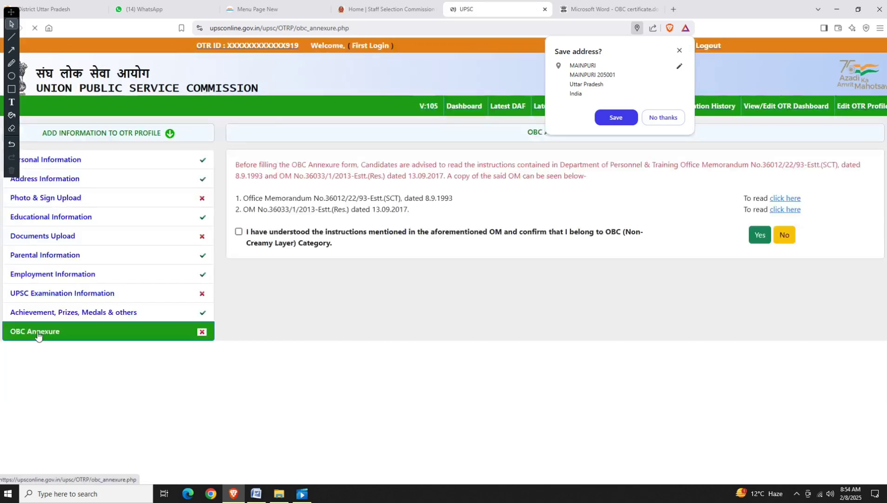
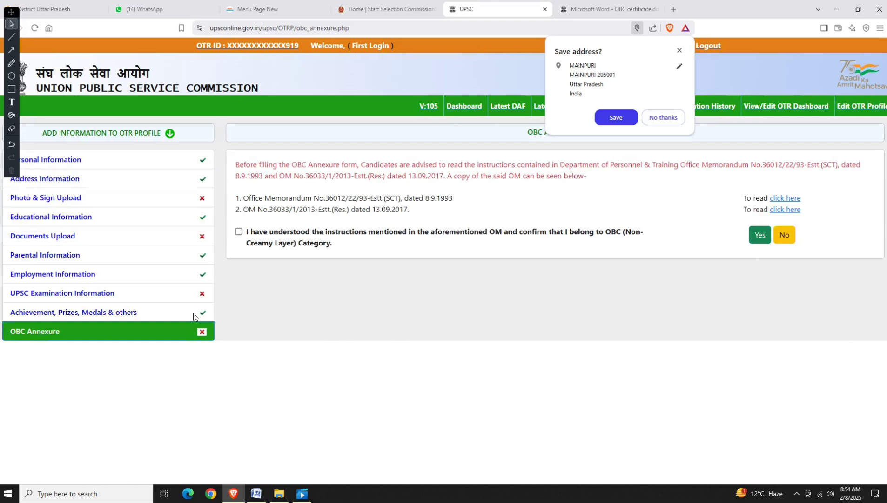
Go from the Documents Upload section back to the OTR Dashboard.
click(61, 240)
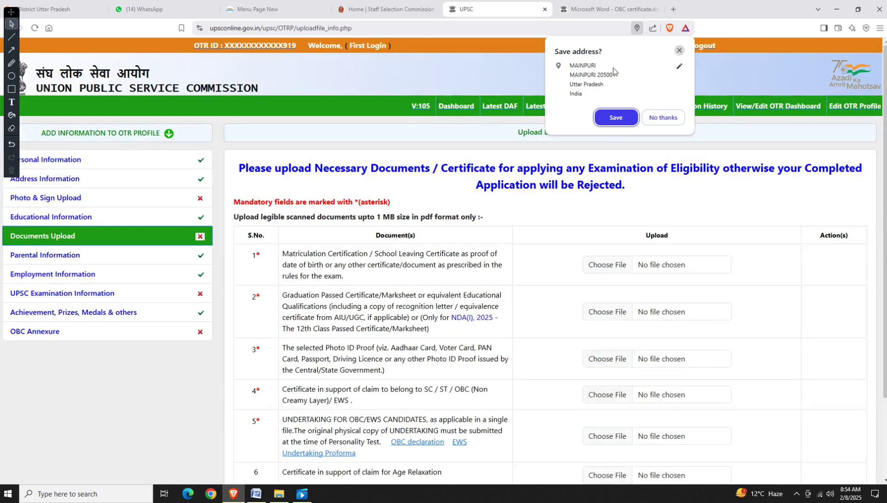
click(455, 114)
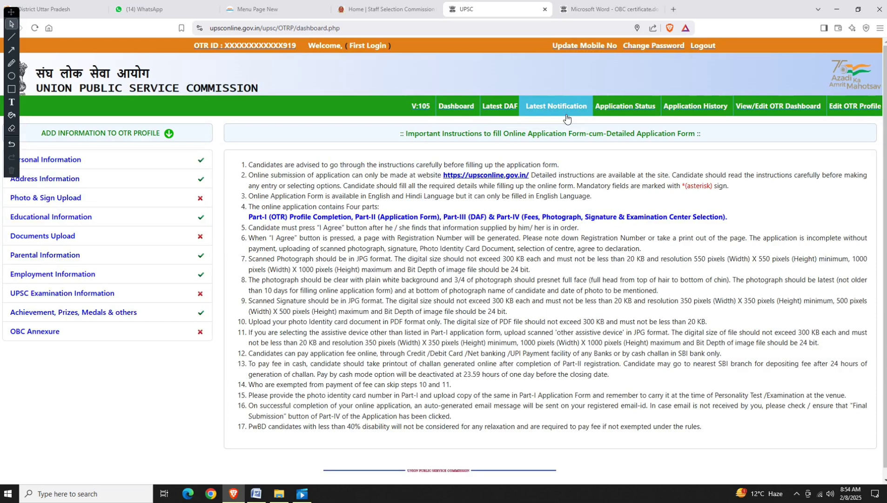
Open Latest Notification, note the 11-02-2025 closing date, and start CSE 2025 Part I.
click(566, 119)
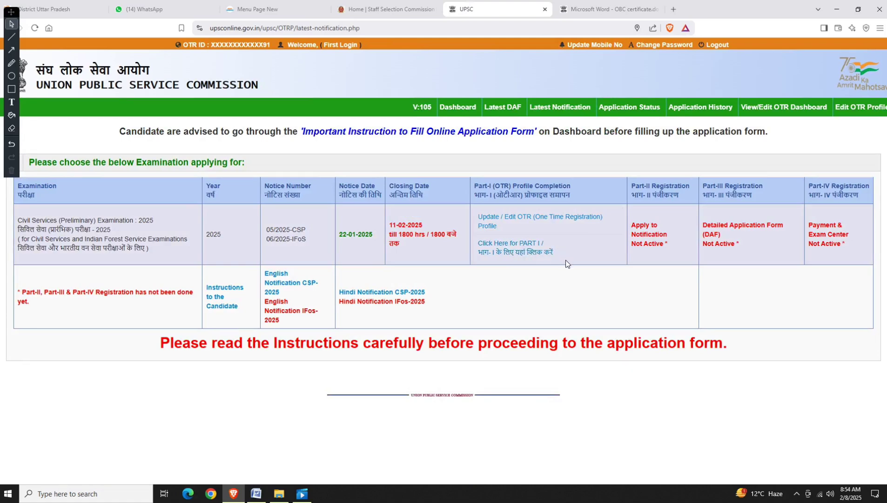
drag(389, 225, 424, 228)
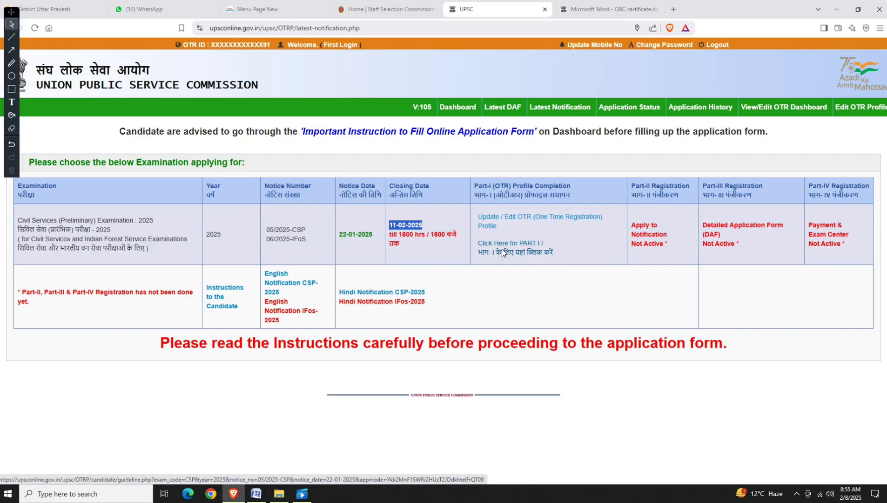
click(502, 250)
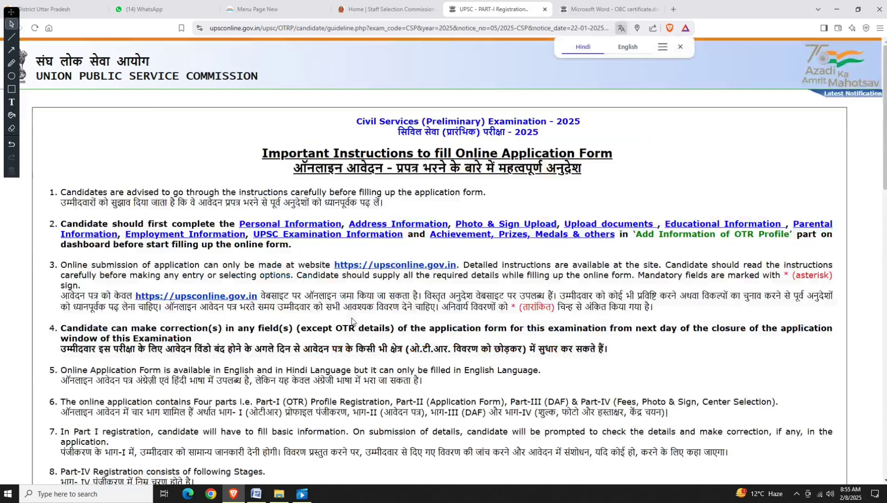
Confirm with 'Yes / हां' that the CSE 2025 instructions were read.
scroll(353, 323, down, 20)
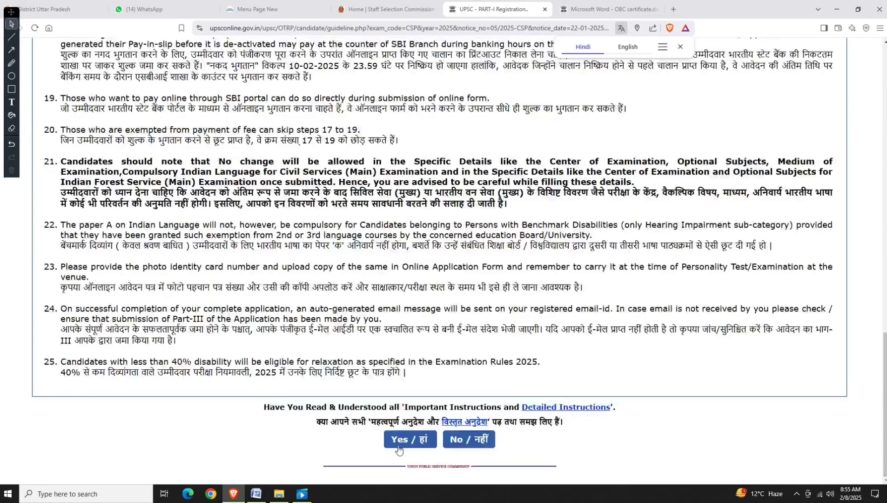
click(515, 100)
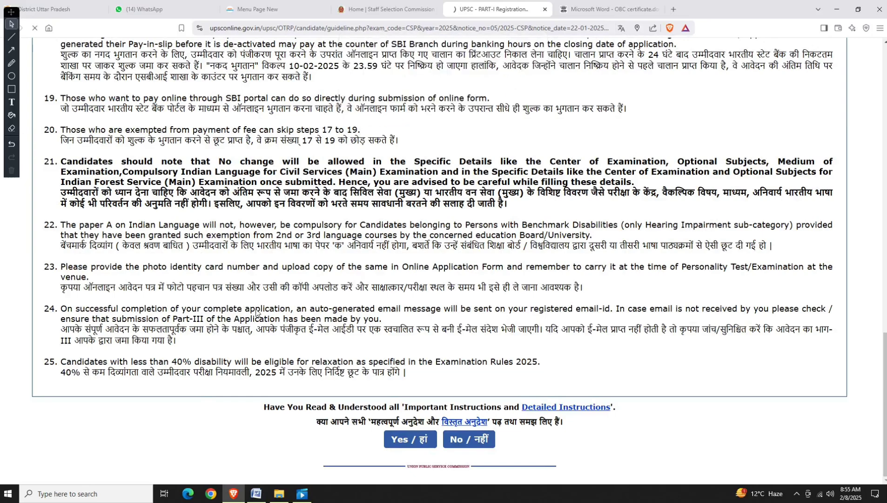
scroll(252, 291, down, 1)
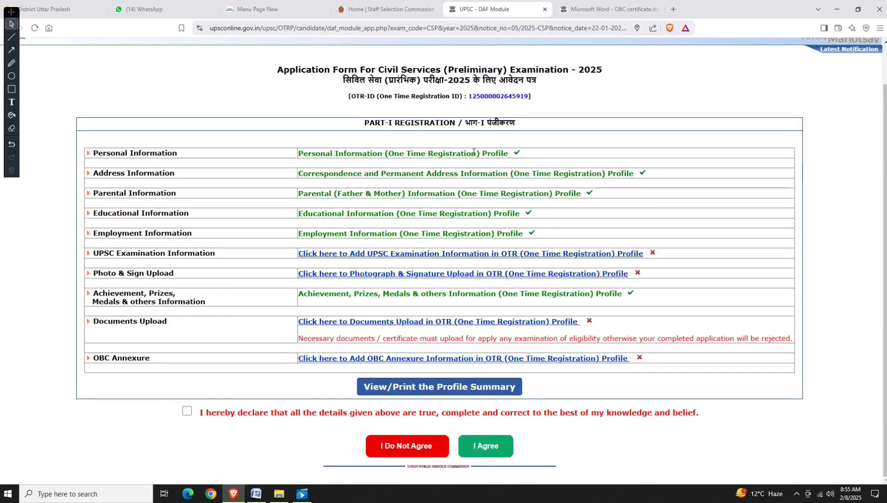
Review section statuses: Examination Information, Photo & Sign and Documents Upload remain incomplete.
drag(473, 151, 653, 177)
drag(436, 195, 611, 202)
drag(384, 214, 539, 215)
drag(436, 234, 546, 236)
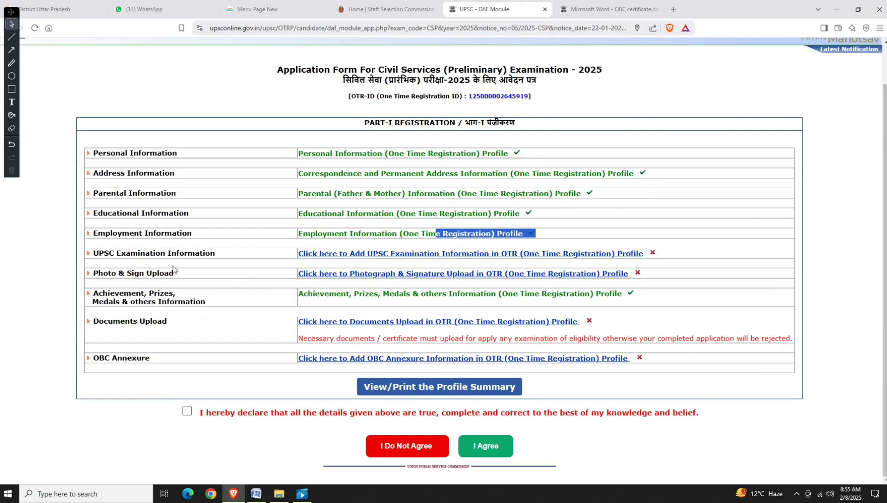
drag(155, 253, 653, 262)
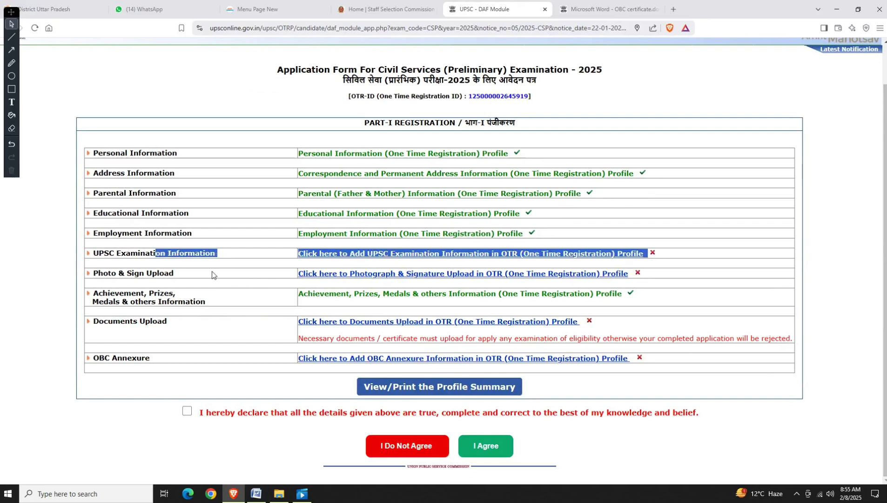
drag(157, 274, 610, 285)
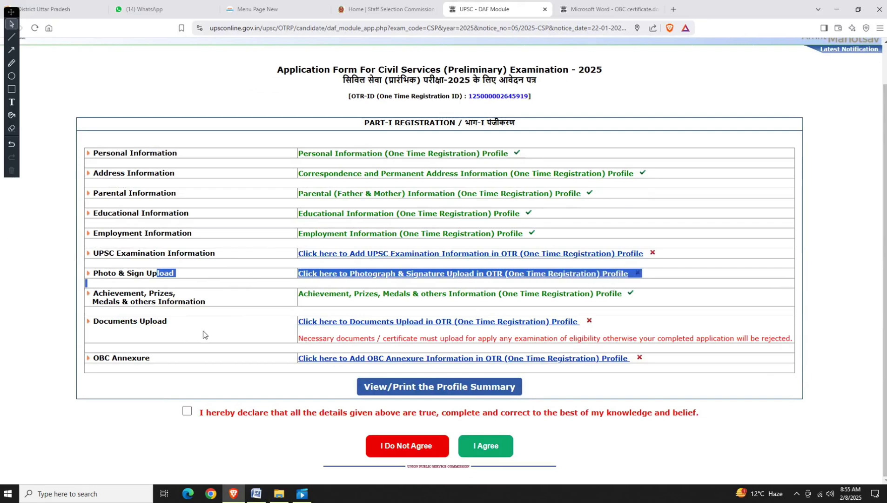
drag(131, 321, 614, 336)
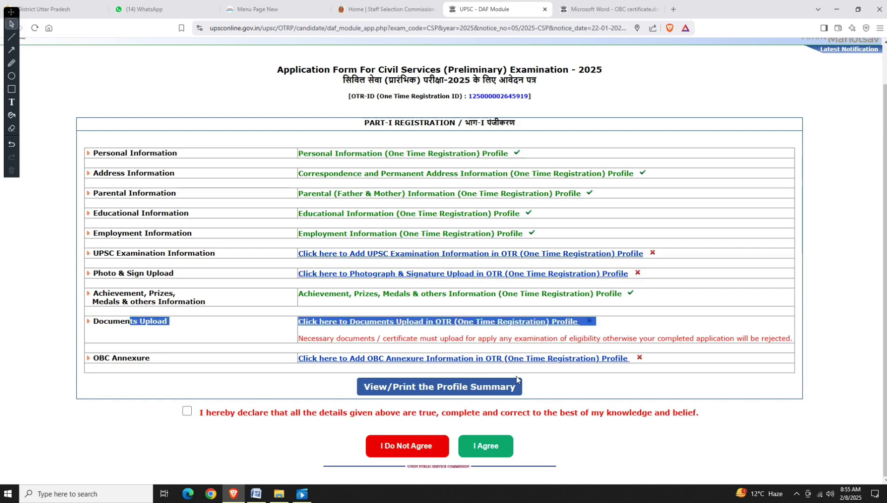
Tick the declaration and agree; after the missing-information alert, open UPSC Examination Information.
click(187, 411)
click(466, 449)
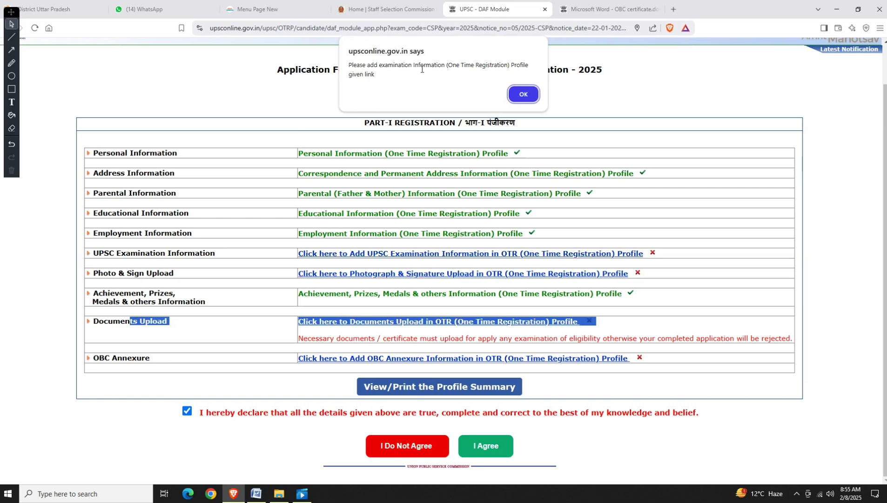
click(523, 95)
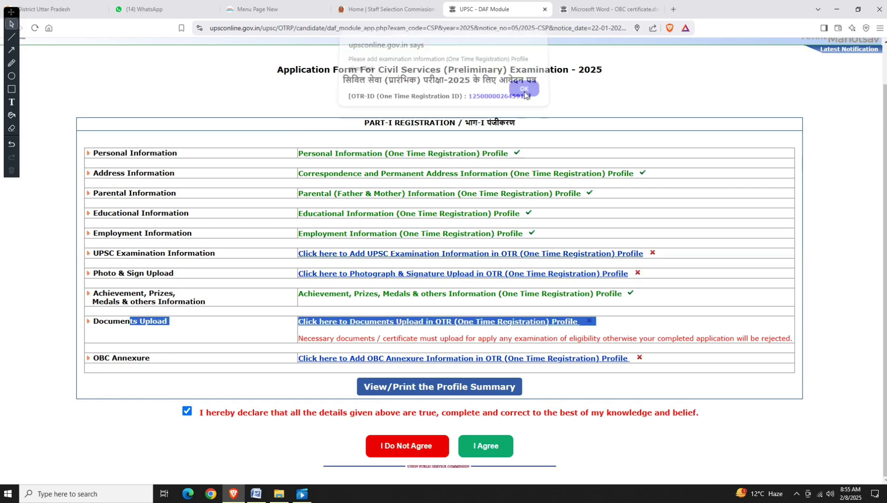
click(412, 256)
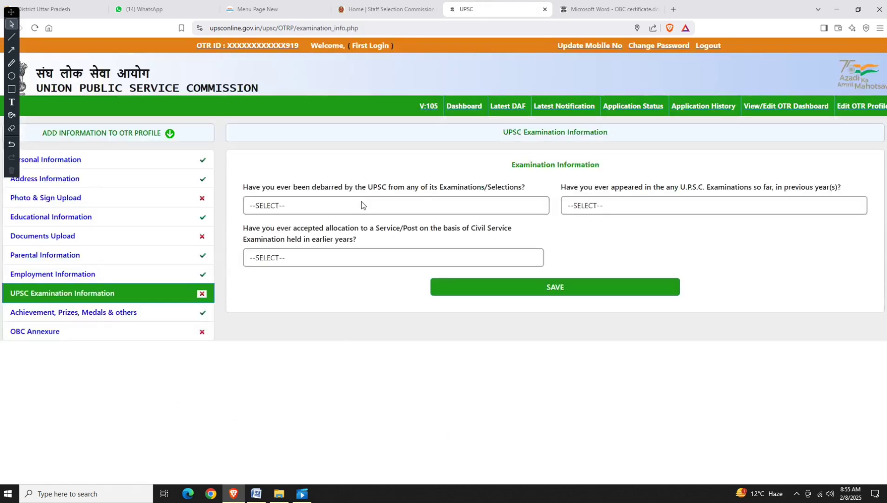
Answer NO to debarment, previous appearance and service allocation, save, then open Documents Upload.
click(363, 205)
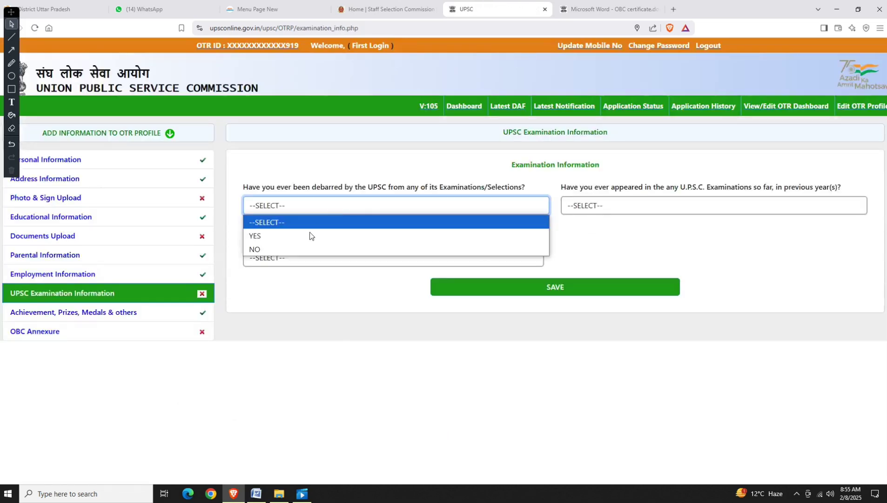
click(325, 250)
click(605, 205)
click(592, 249)
click(353, 257)
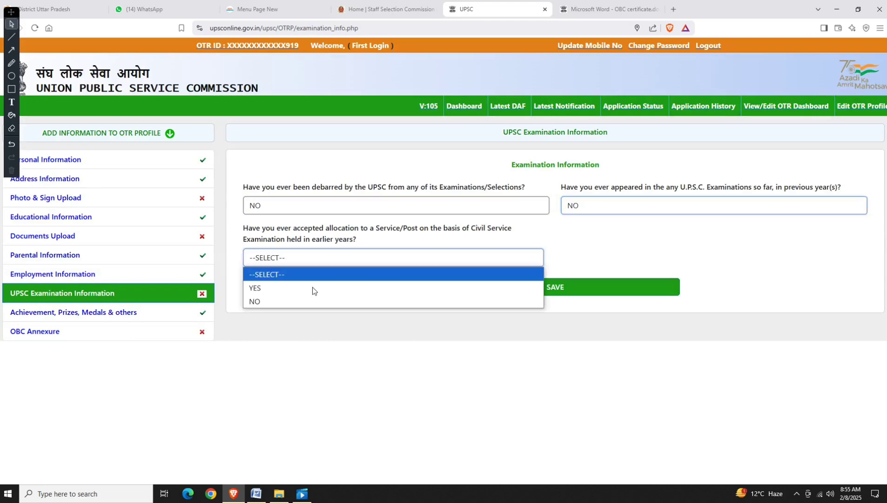
click(321, 303)
click(505, 293)
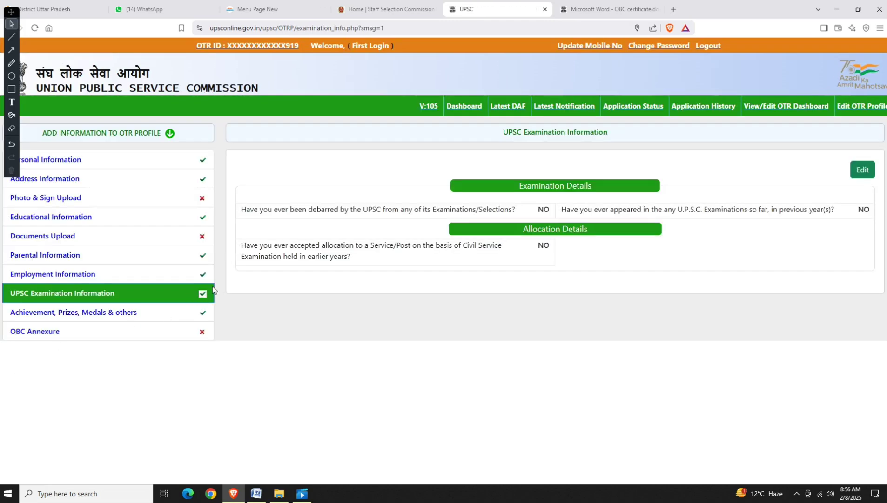
click(56, 237)
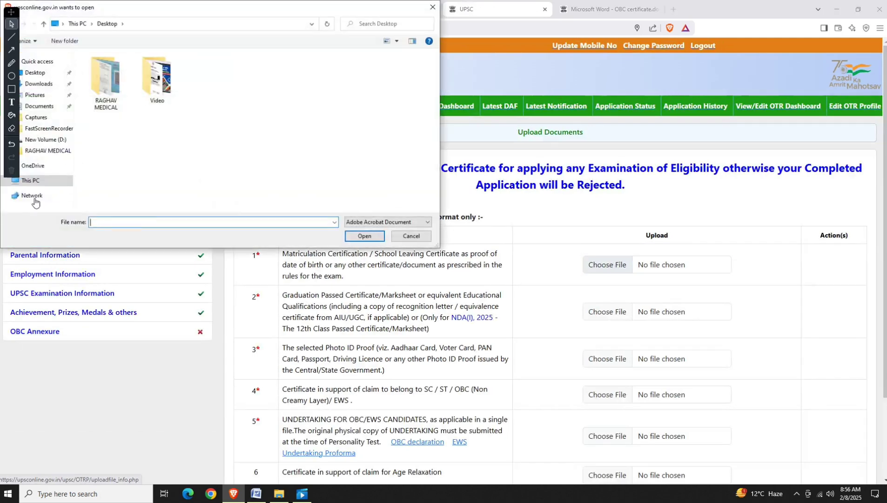
Try attaching medical kirayanama.pdf, then RENT.pdf, to the matriculation row; both uploads fail.
double_click(104, 97)
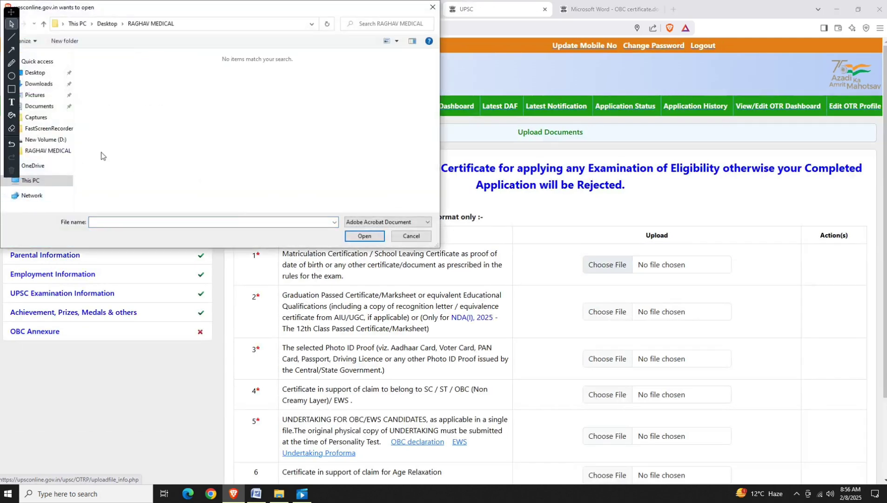
click(45, 140)
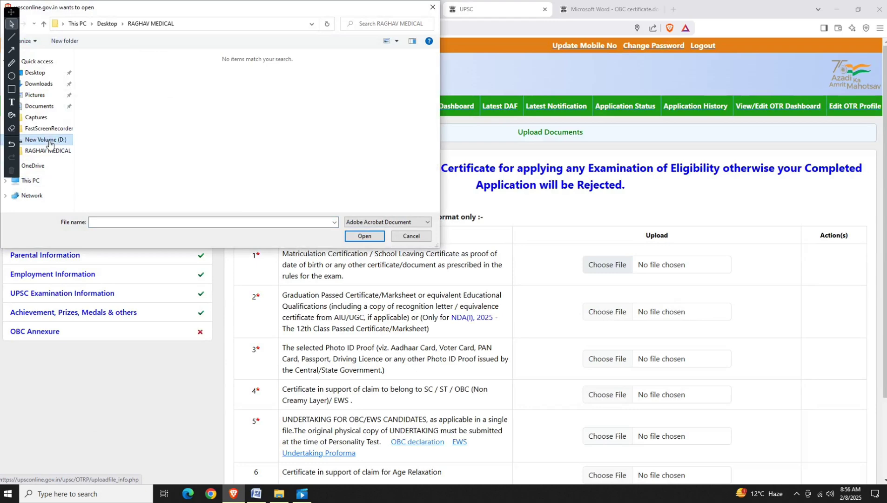
click(122, 78)
double_click(121, 78)
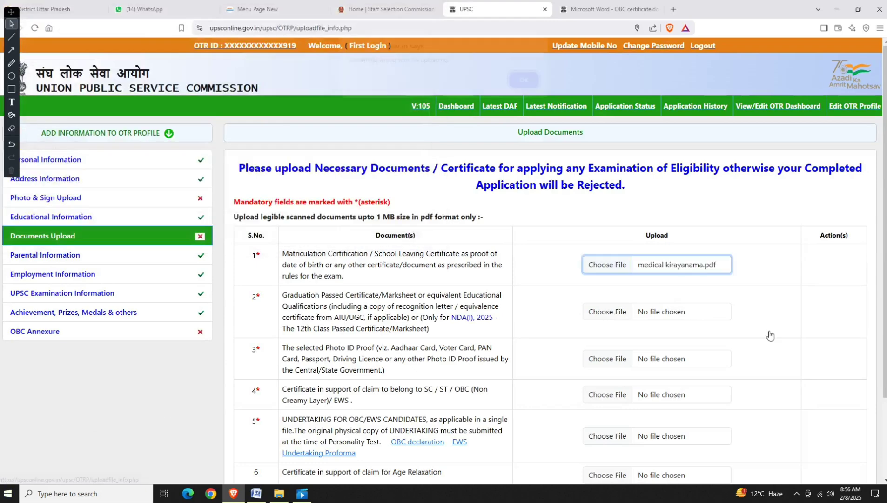
click(536, 87)
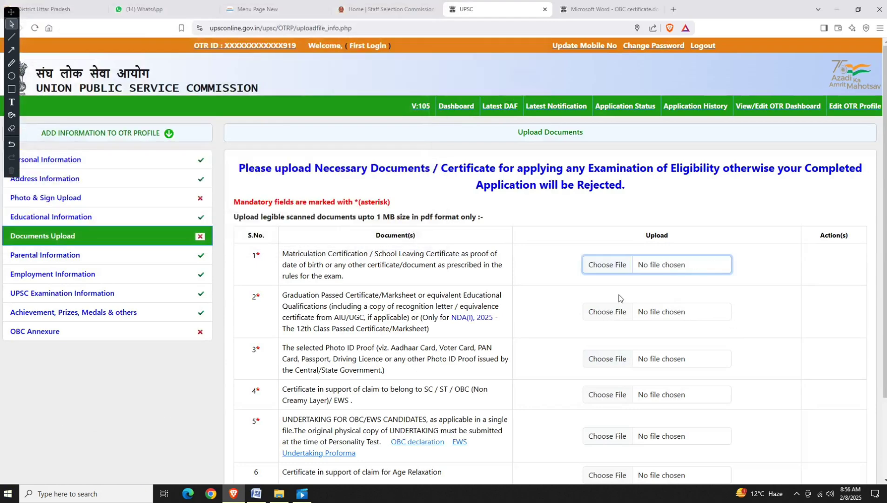
click(610, 272)
click(23, 84)
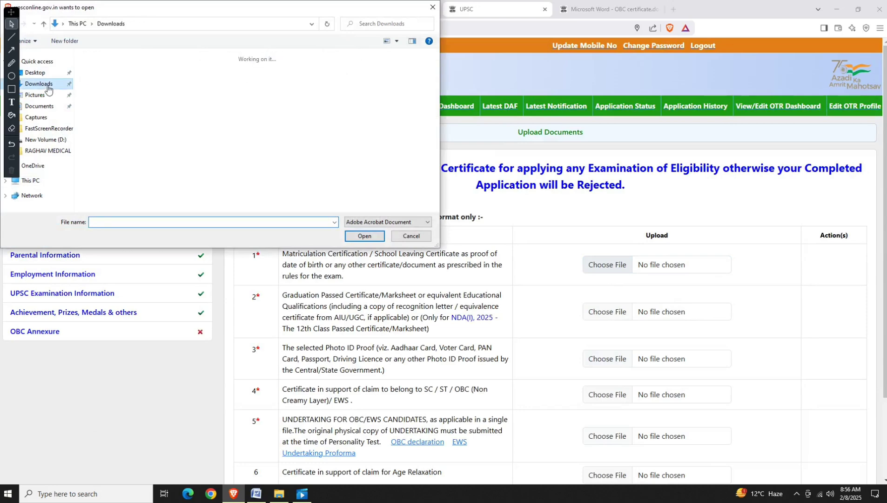
double_click(205, 172)
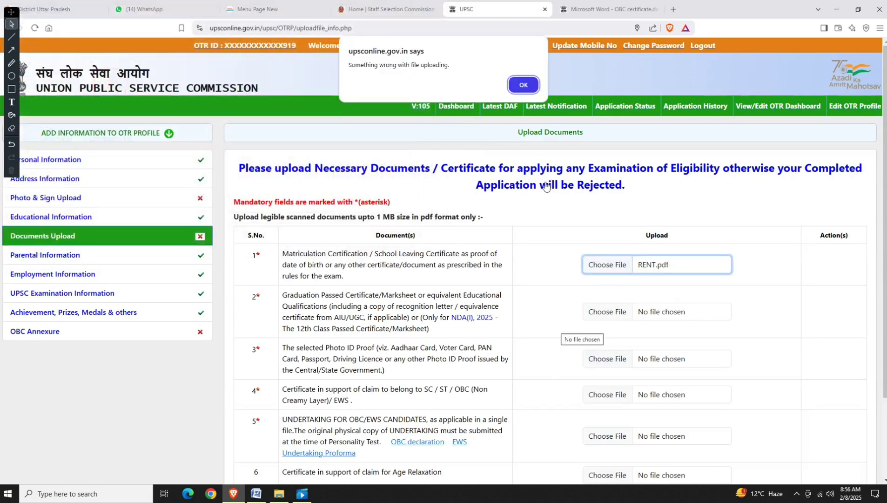
click(525, 86)
Reload the page, try 002.pdf (also failing), then open the recorded video from the tray.
click(70, 232)
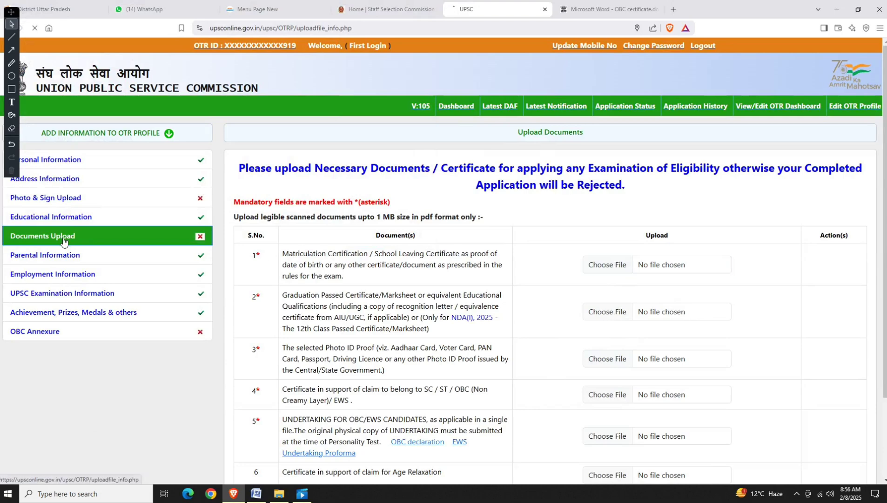
click(607, 270)
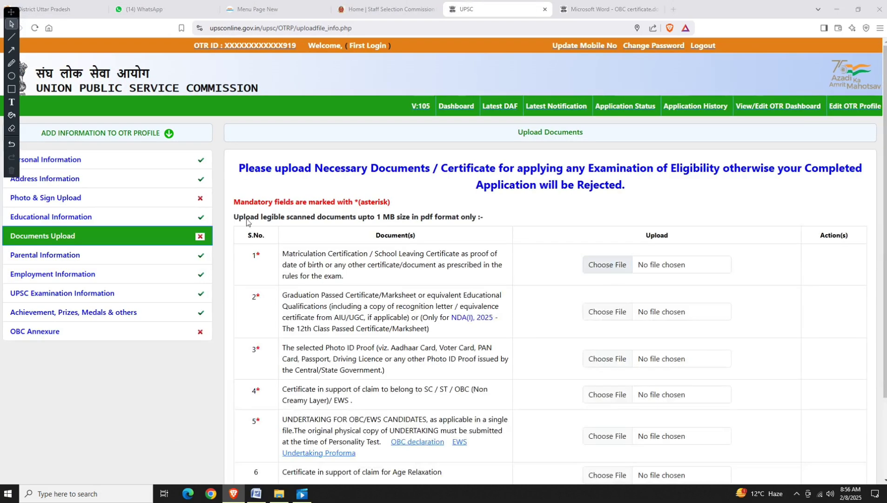
double_click(296, 171)
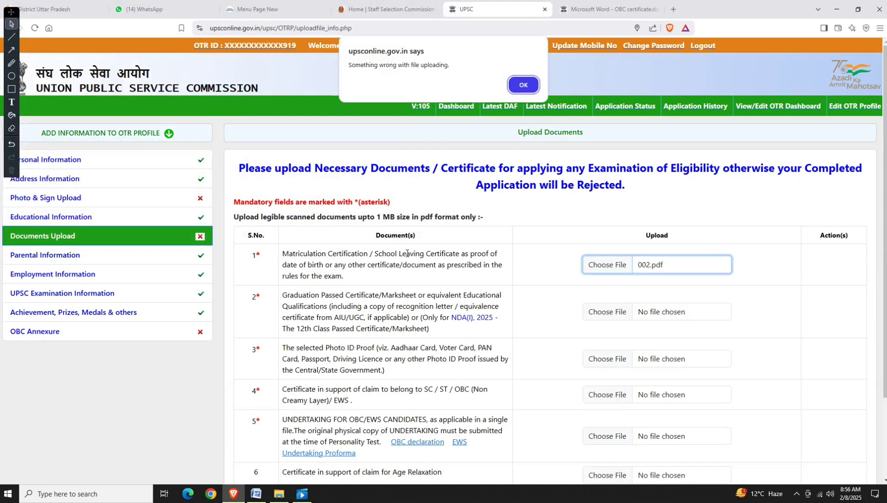
click(523, 85)
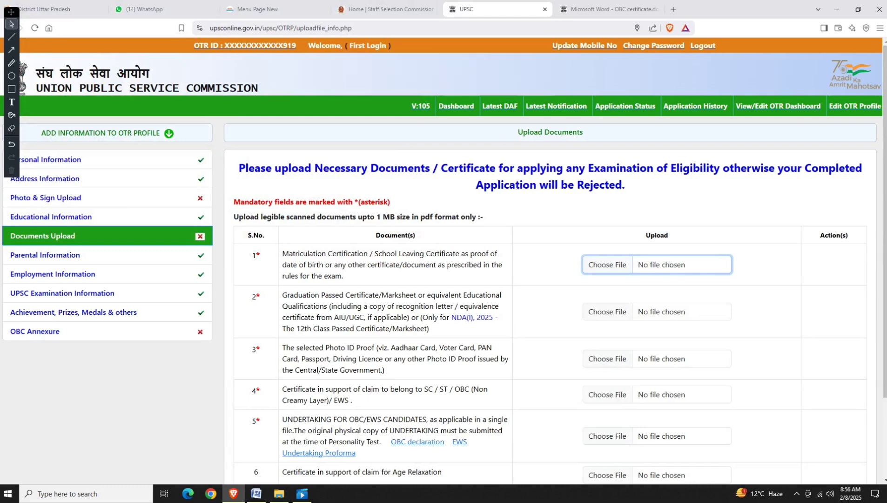
click(796, 494)
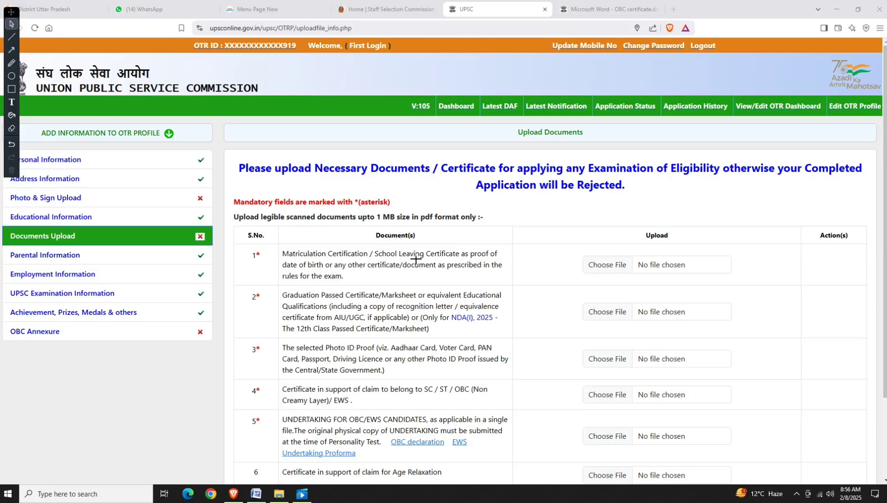
click(305, 494)
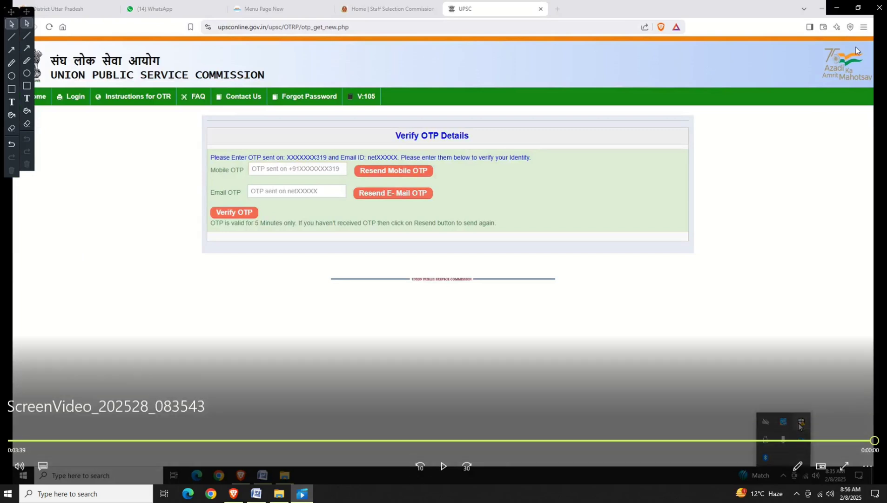
View the recording full screen and back, close Media Player, and minimize Brave.
click(844, 467)
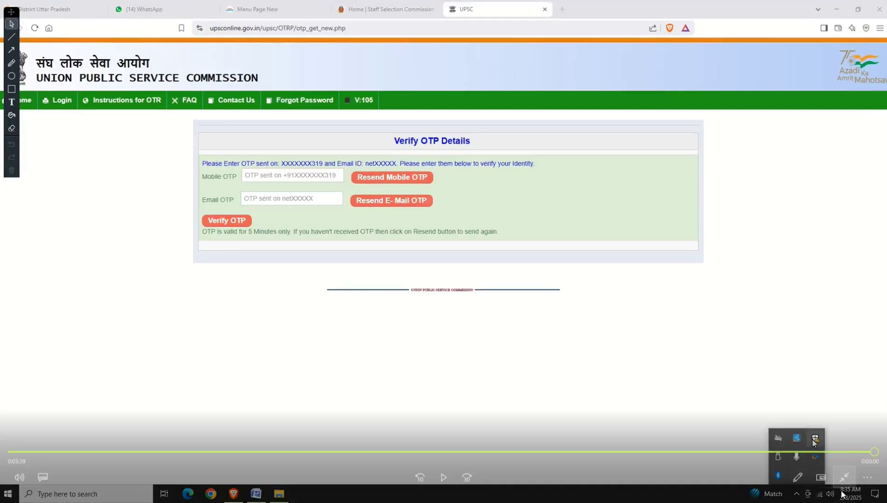
click(843, 476)
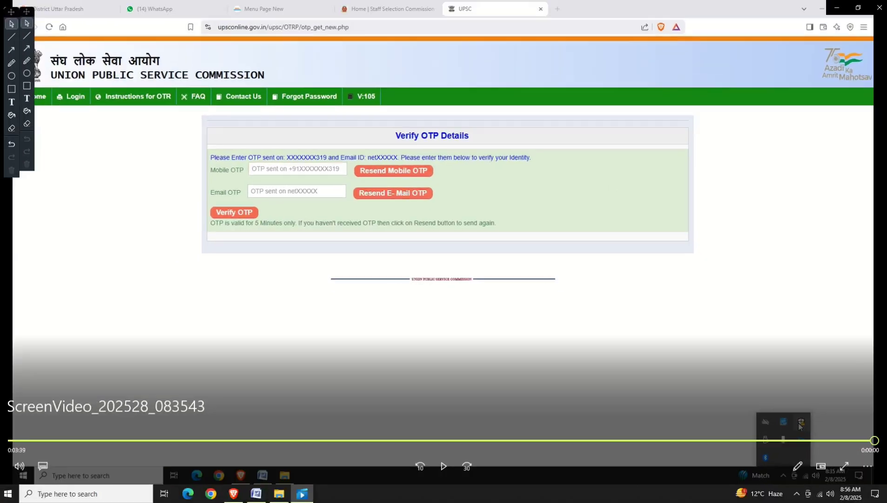
click(880, 7)
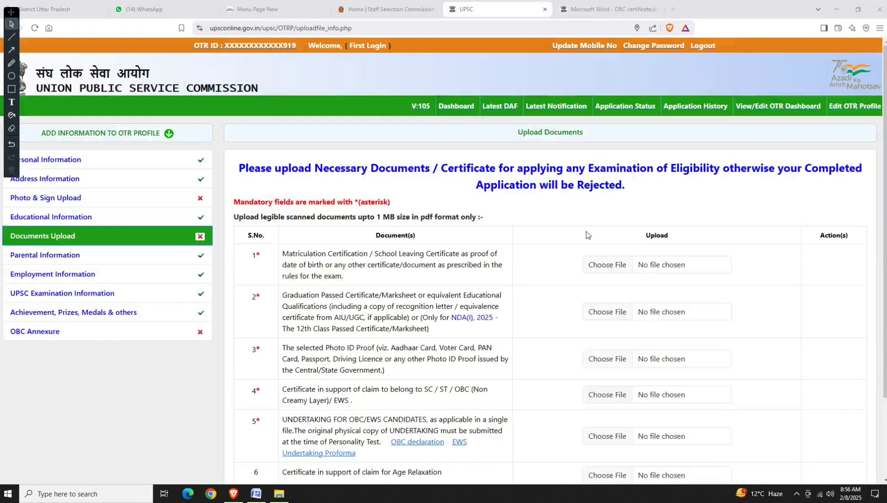
click(836, 9)
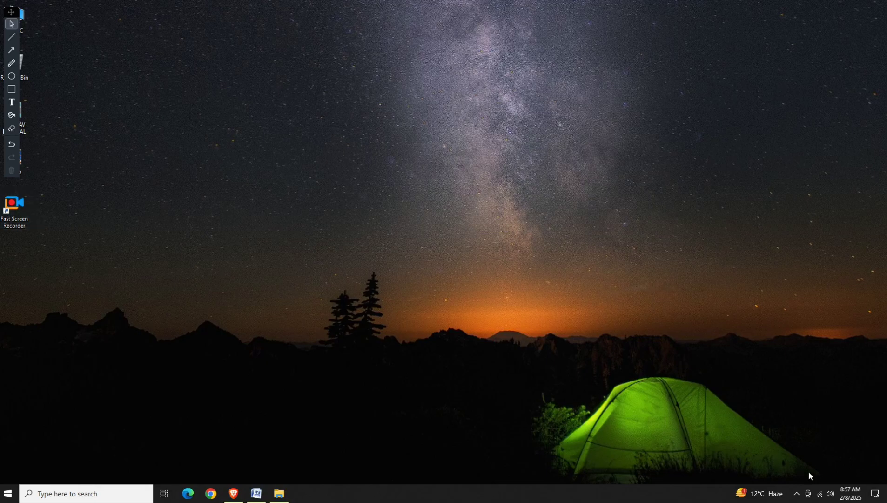
click(797, 492)
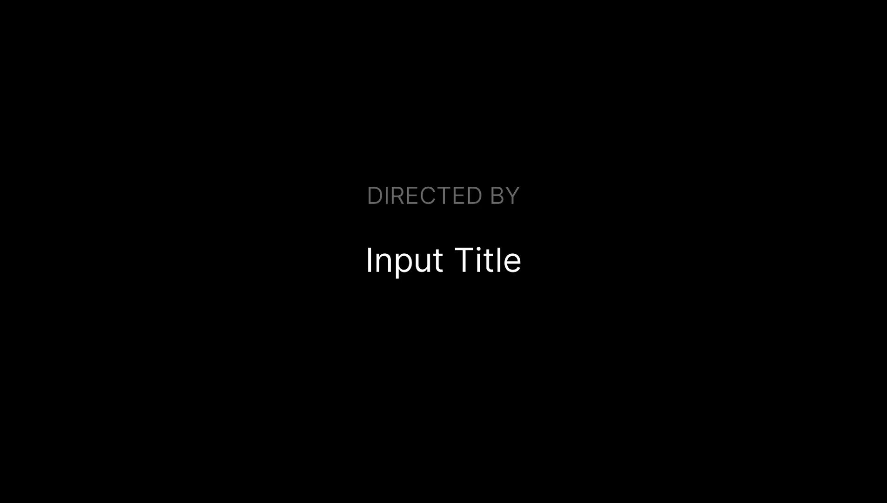